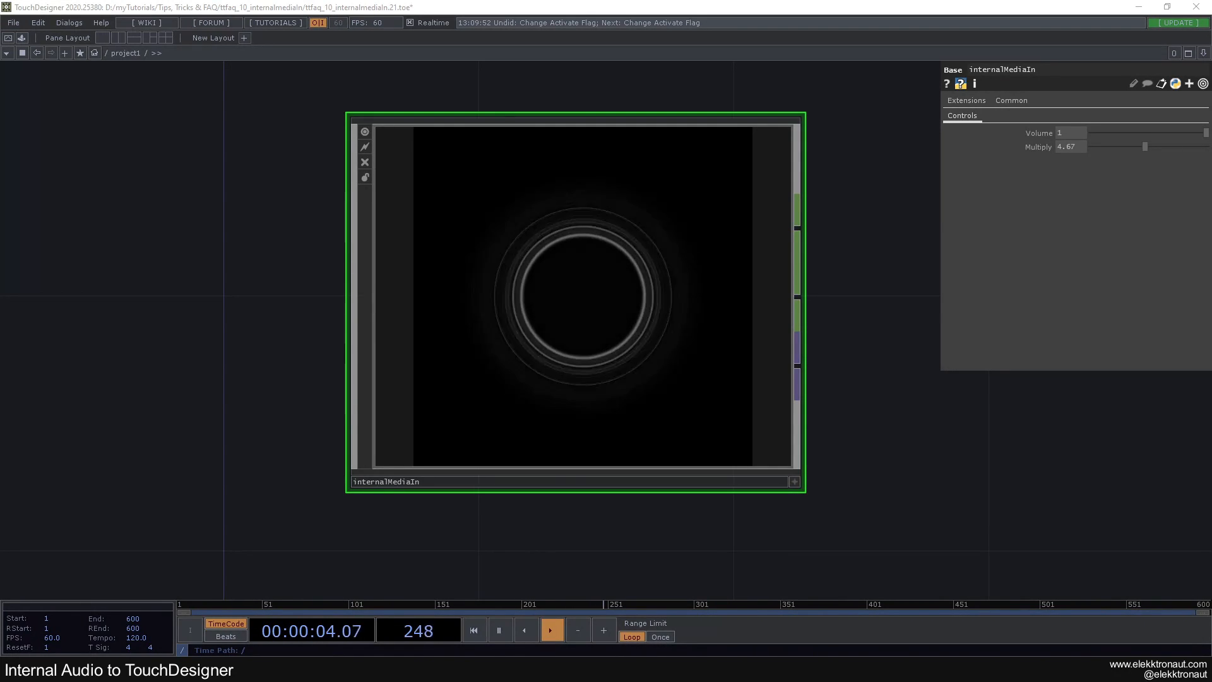
Raise the Multiply parameter of the internalMediaIn component to 6.92
left_click_drag(865, 351, 831, 359)
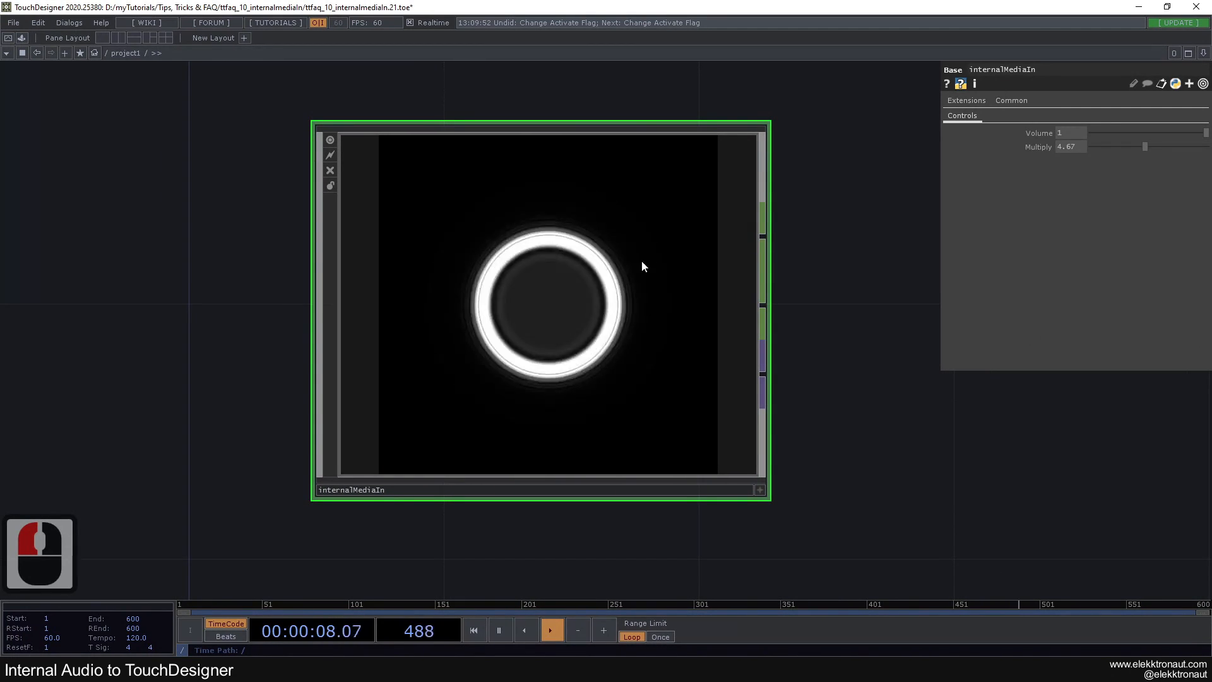
left_click_drag(1144, 147, 1207, 149)
left_click(834, 248)
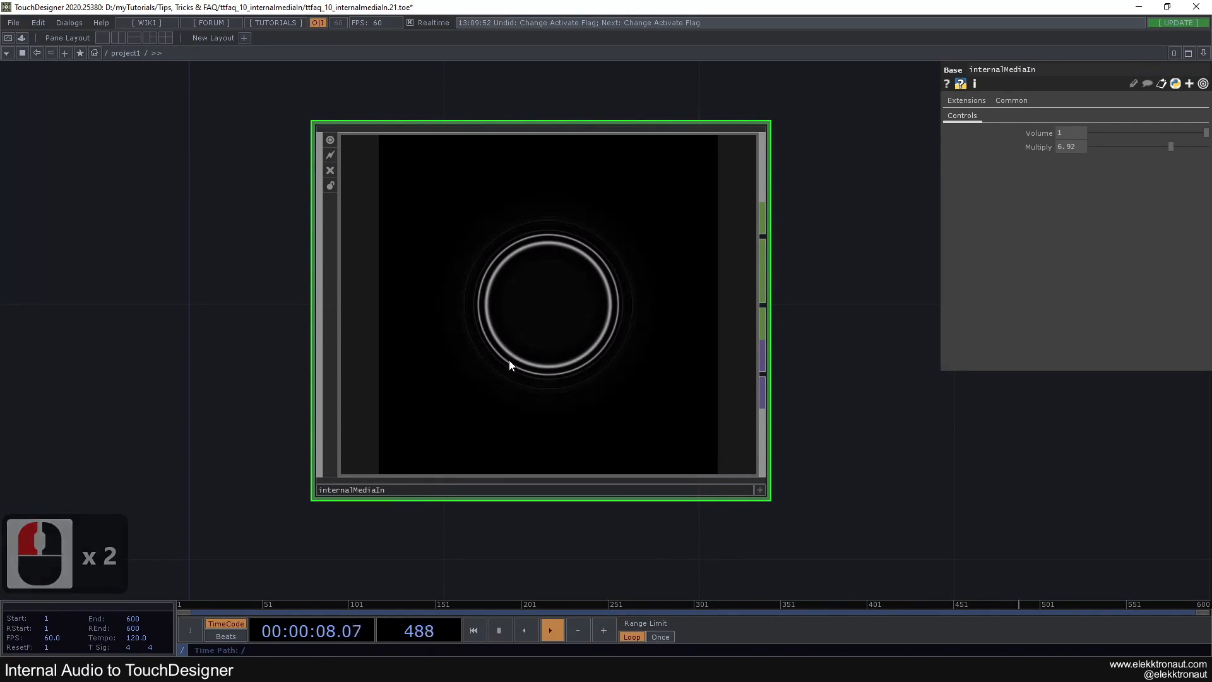
Enter the internalMediaIn component and examine its audio CHOP chain and the TOP chain that draws the rings
scroll(508, 357, "up", 5)
left_click_drag(528, 371, 666, 380)
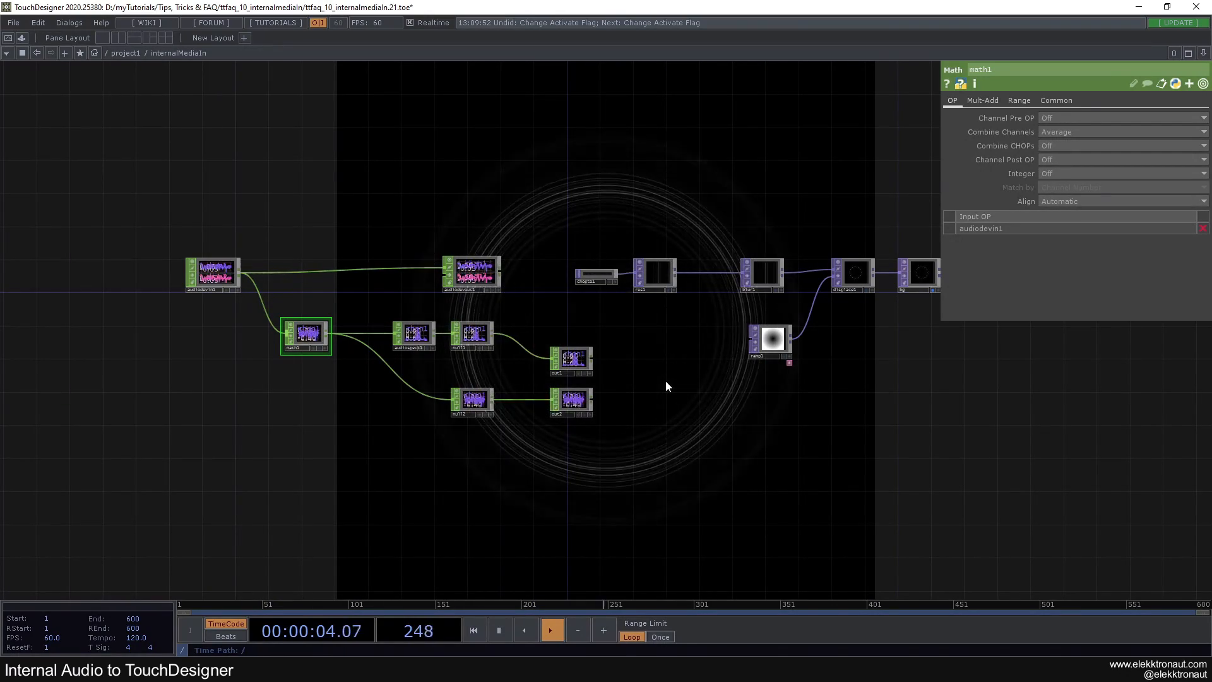
left_click_drag(645, 368, 623, 350)
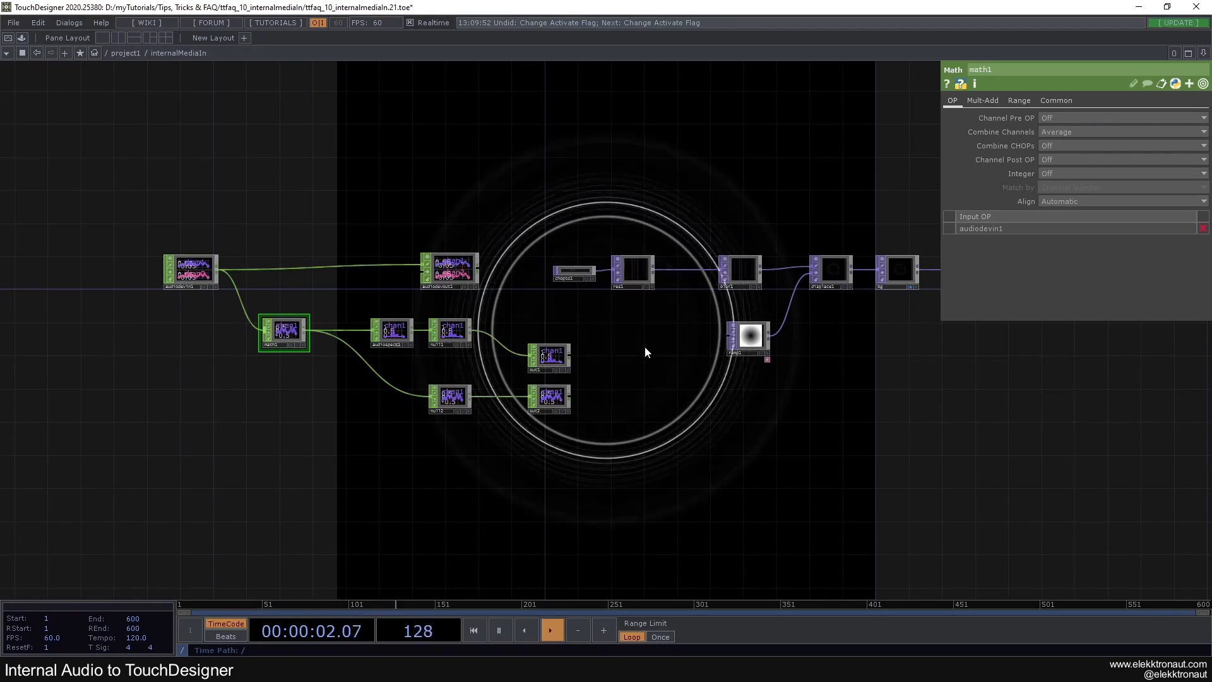
right_click_drag(177, 161, 547, 440)
left_click_drag(535, 356, 508, 356)
left_click(597, 350)
right_click_drag(533, 203, 1085, 333)
left_click(952, 391)
left_click_drag(815, 424, 909, 429)
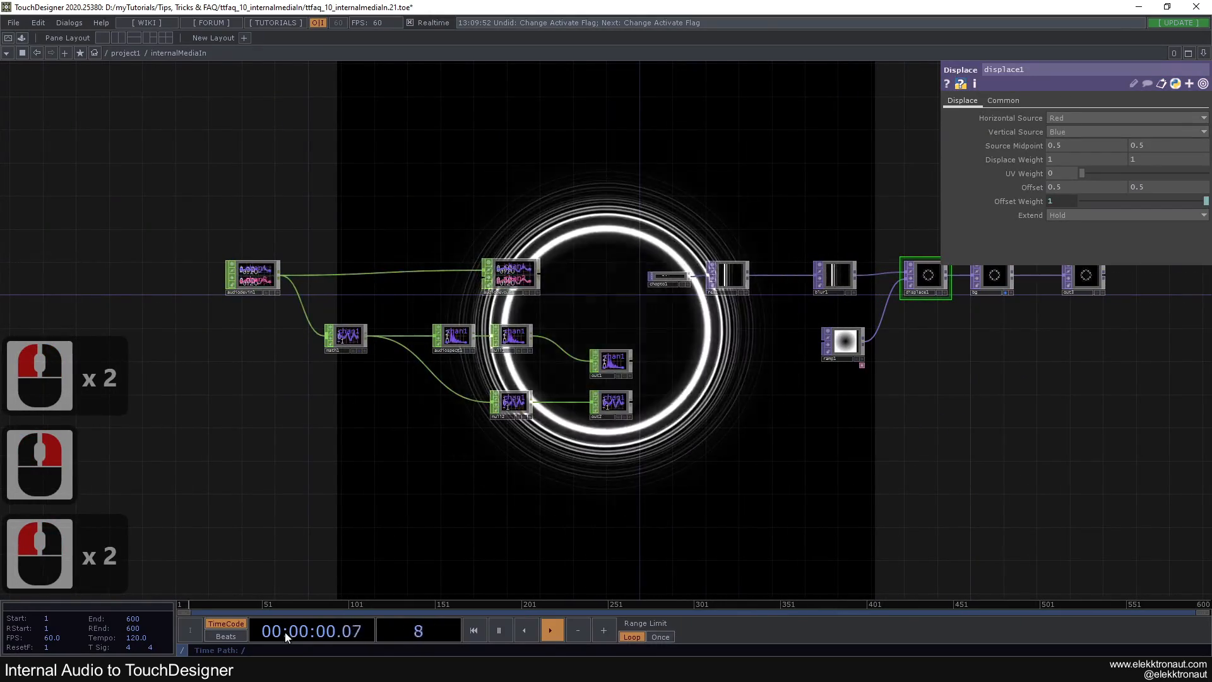
Pause the music in Spotify and switch to the VB-CABLE download page in Firefox
left_click(283, 669)
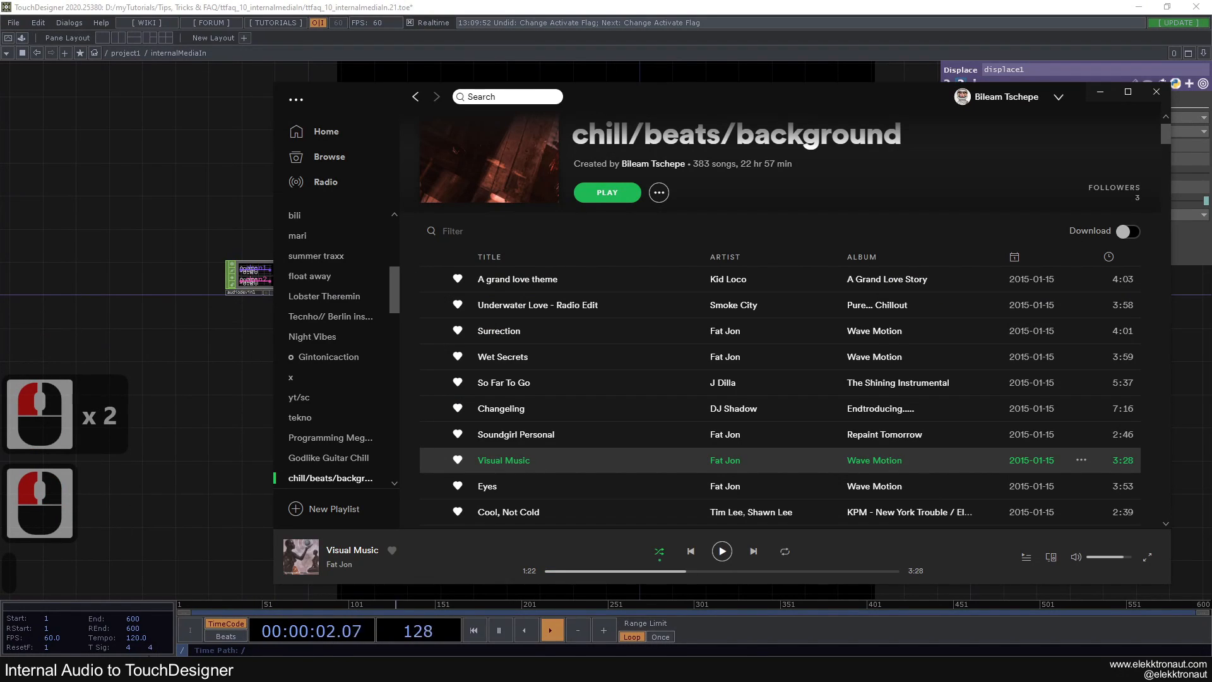
left_click(202, 668)
left_click(206, 544)
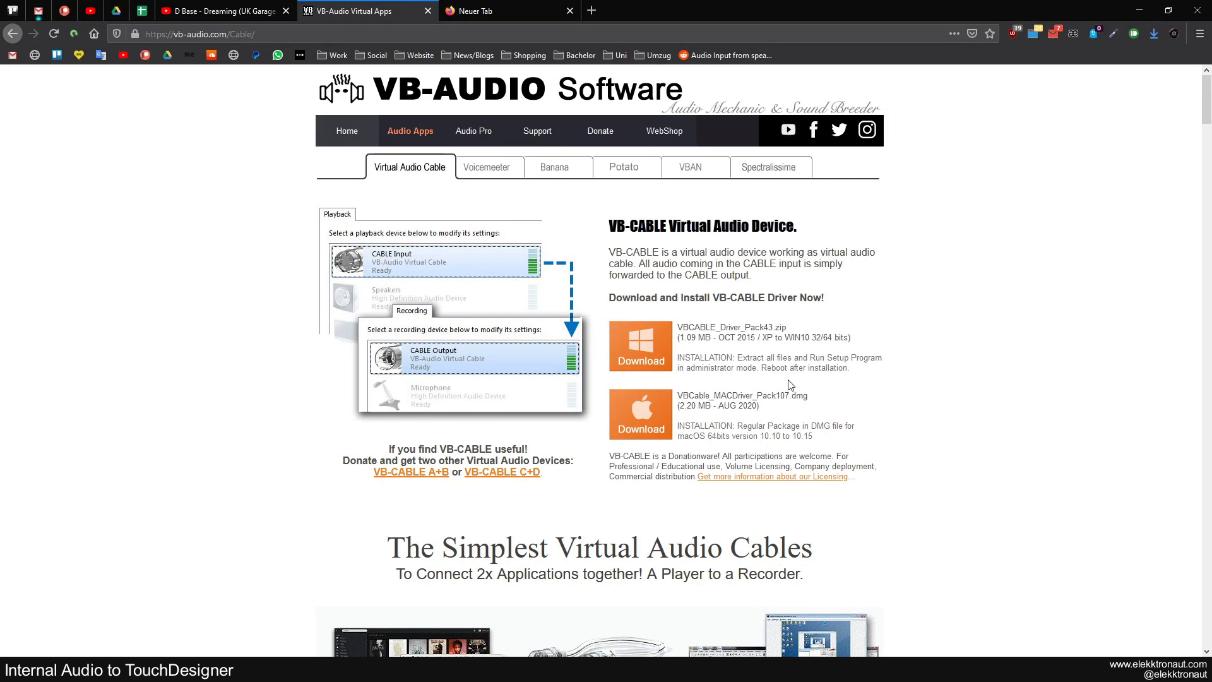
Download the Windows driver archive VBCABLE_Driver_Pack43.zip and save it in the VBCable folder under Documents
left_click(643, 346)
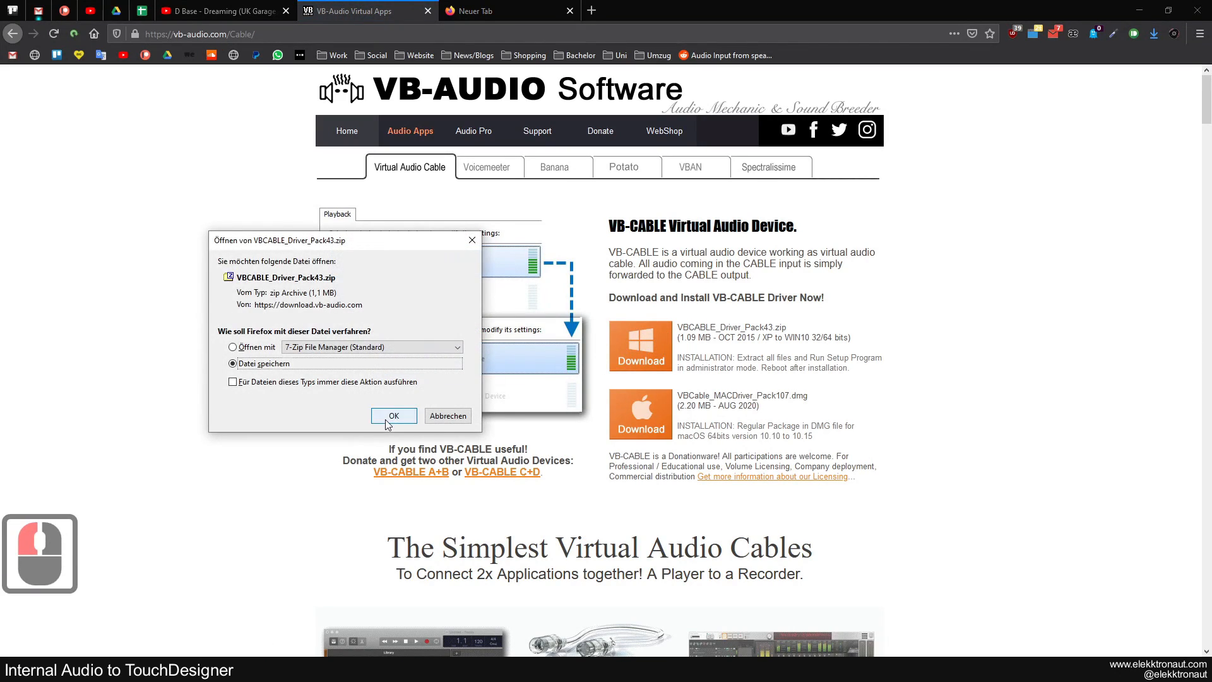
left_click(389, 417)
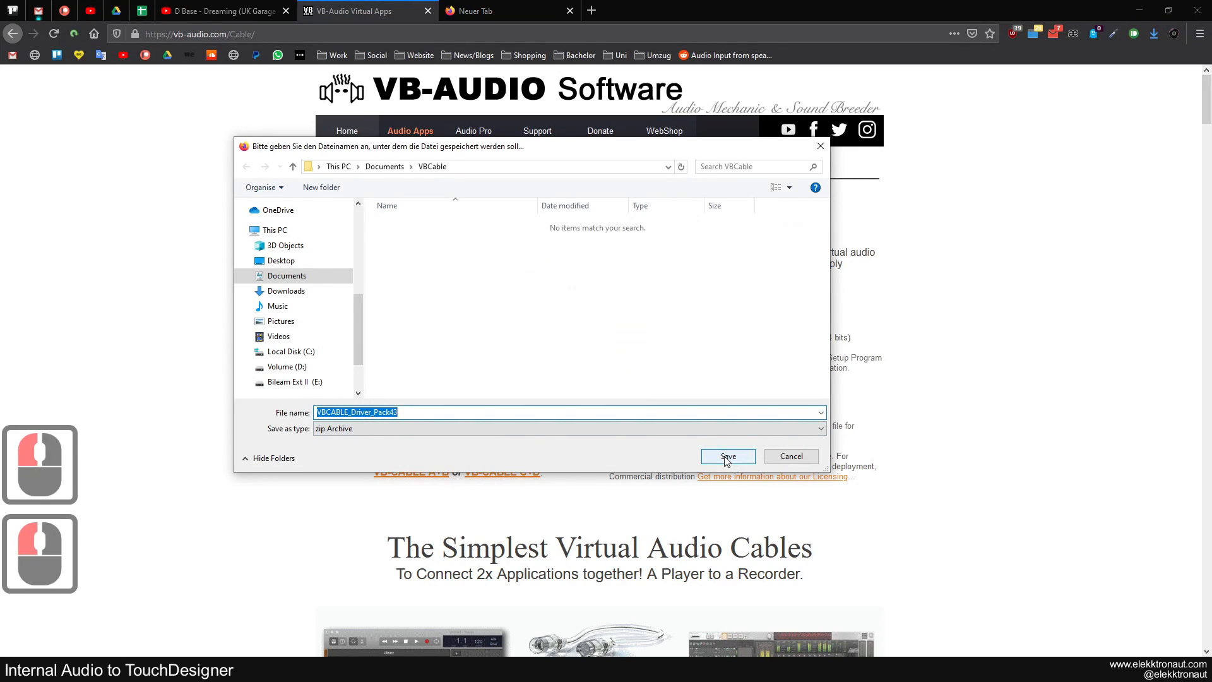
left_click(727, 457)
Open the VBCable folder containing the downloaded archive in File Explorer
left_click(1152, 32)
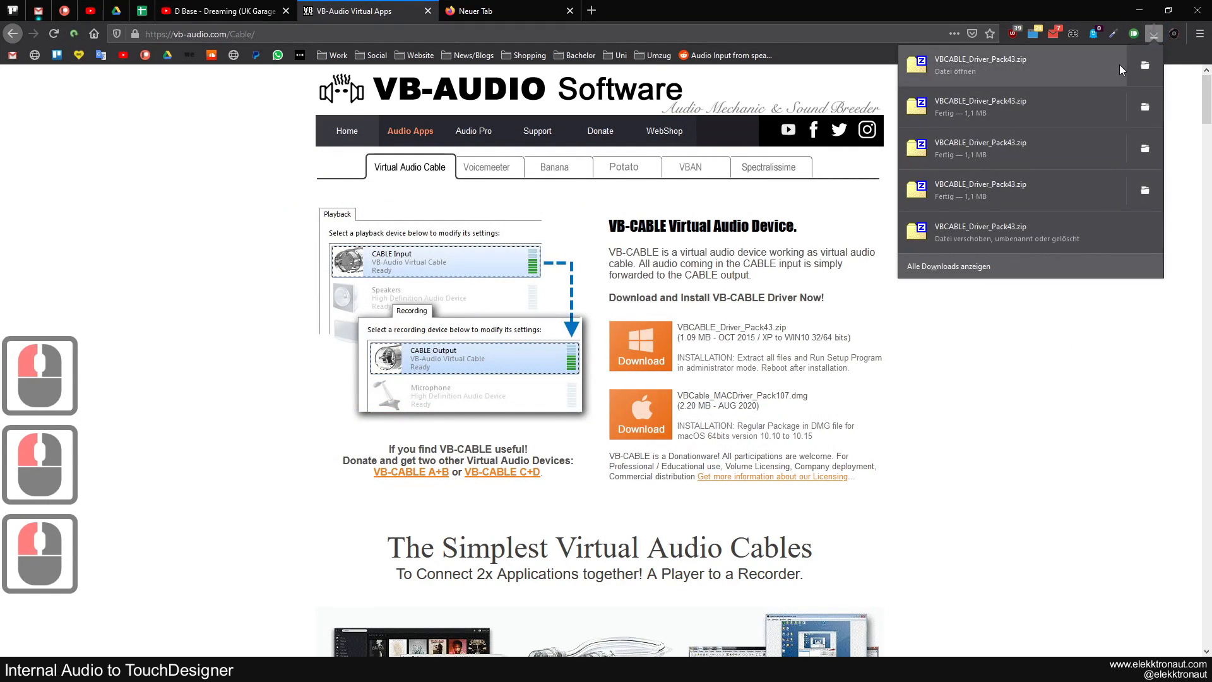
double_click(1136, 66)
left_click(1154, 35)
left_click(1154, 36)
left_click(94, 668)
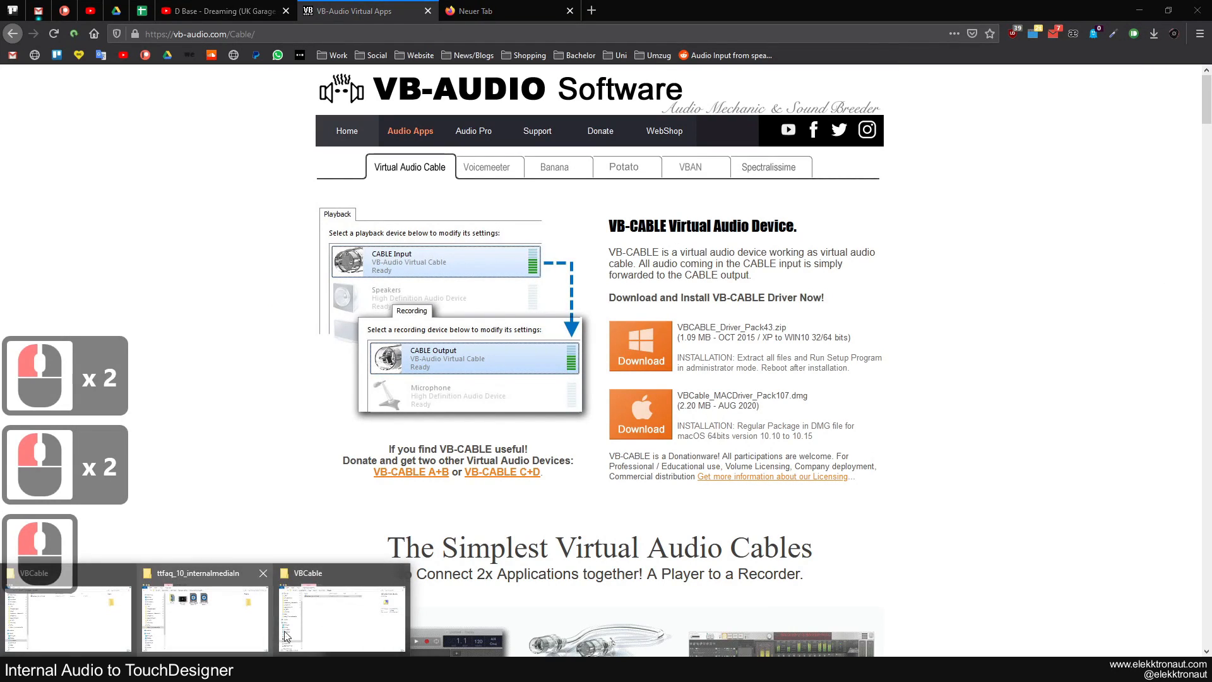
left_click(329, 615)
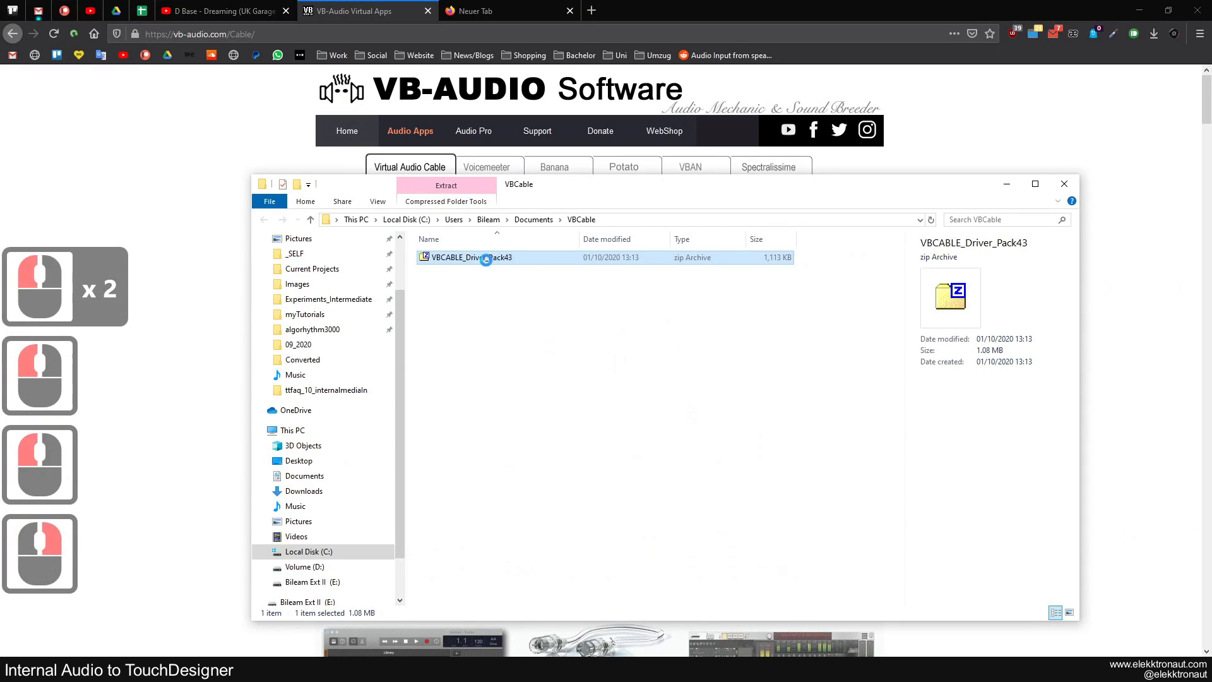
Extract VBCABLE_Driver_Pack43 into the VBCable folder and delete the archive
right_click(496, 262)
left_click(574, 312)
left_click(713, 355)
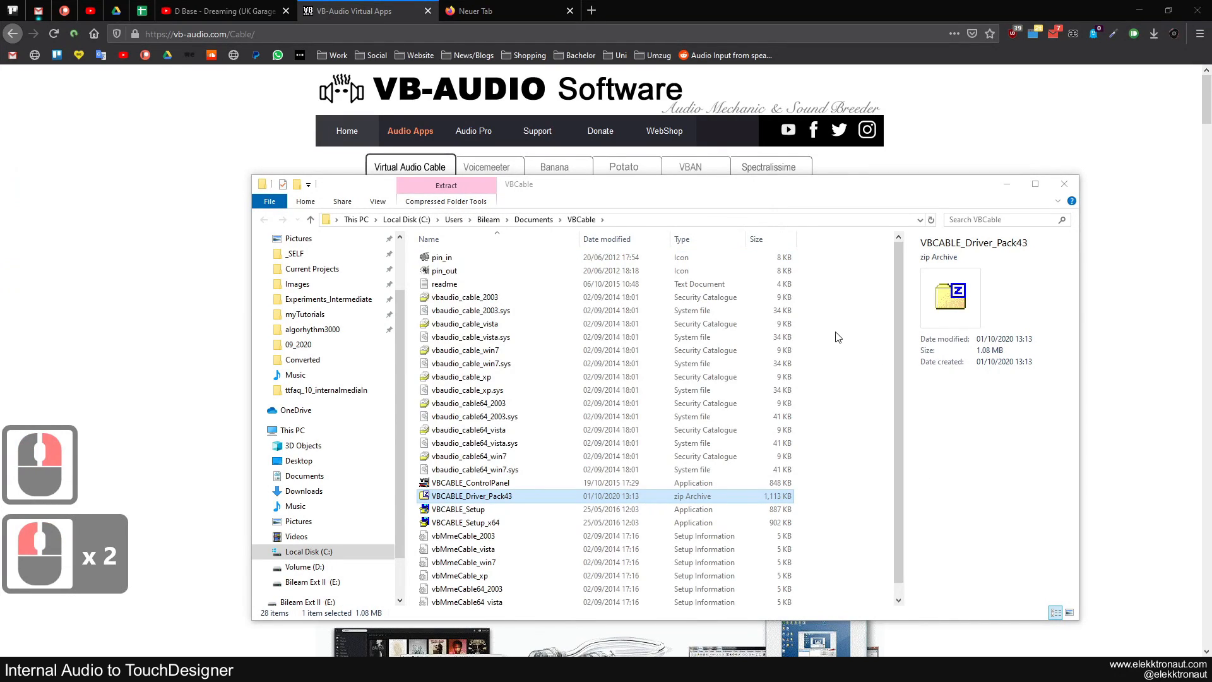
key("Delete")
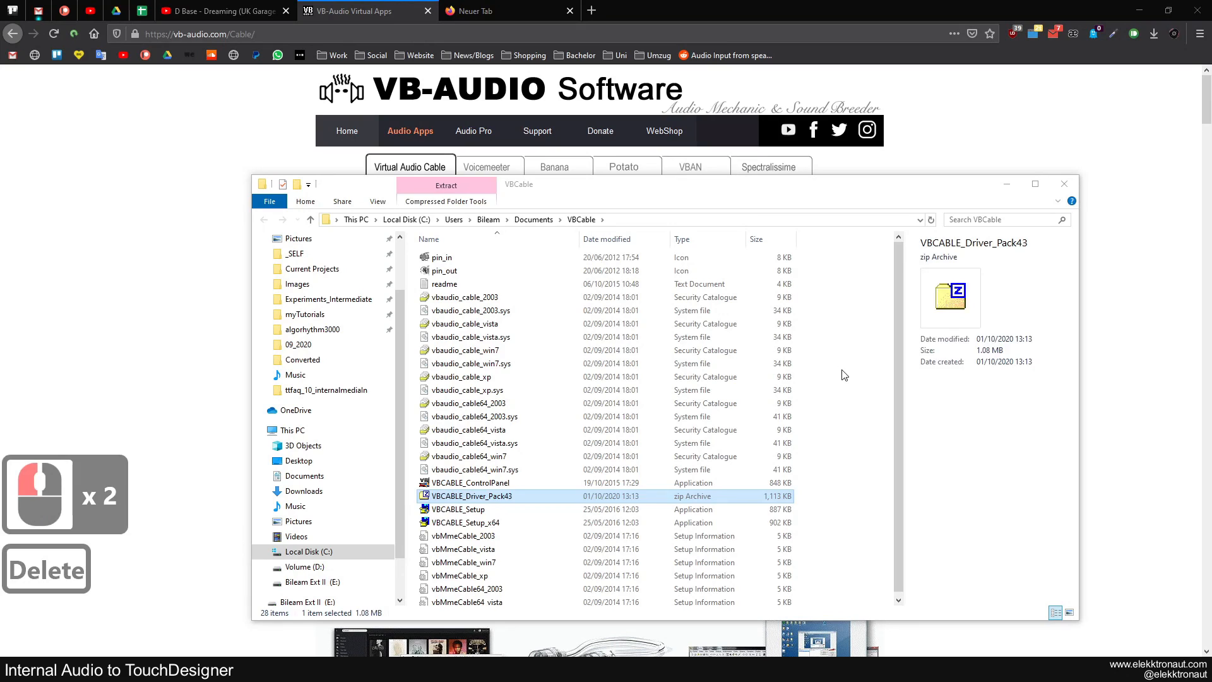
left_click(845, 376)
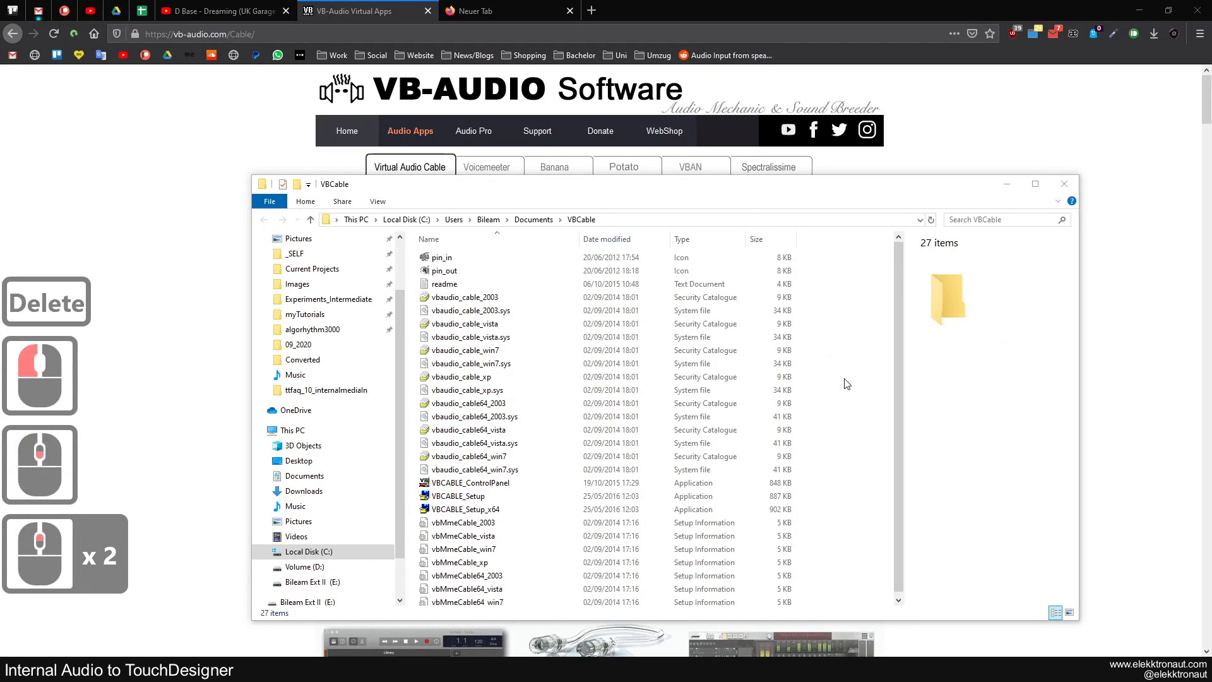
Run the VBCABLE_Setup_x64 installer from the VBCable folder as administrator
left_click(470, 482)
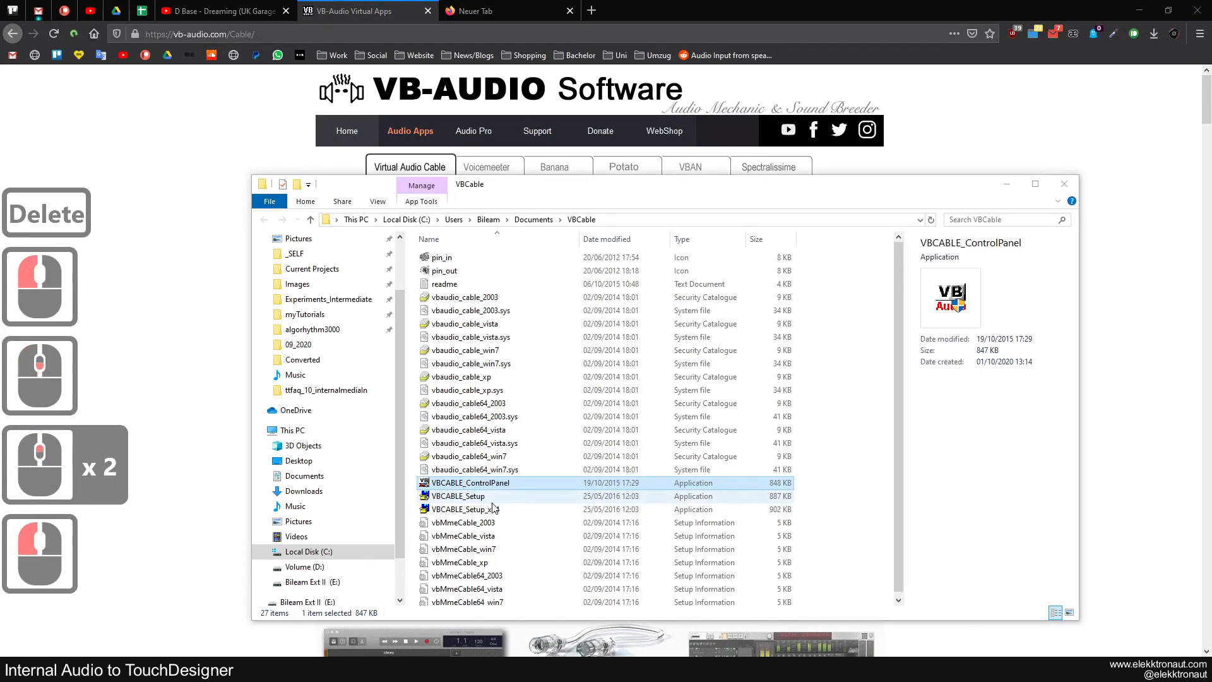
left_click(817, 516)
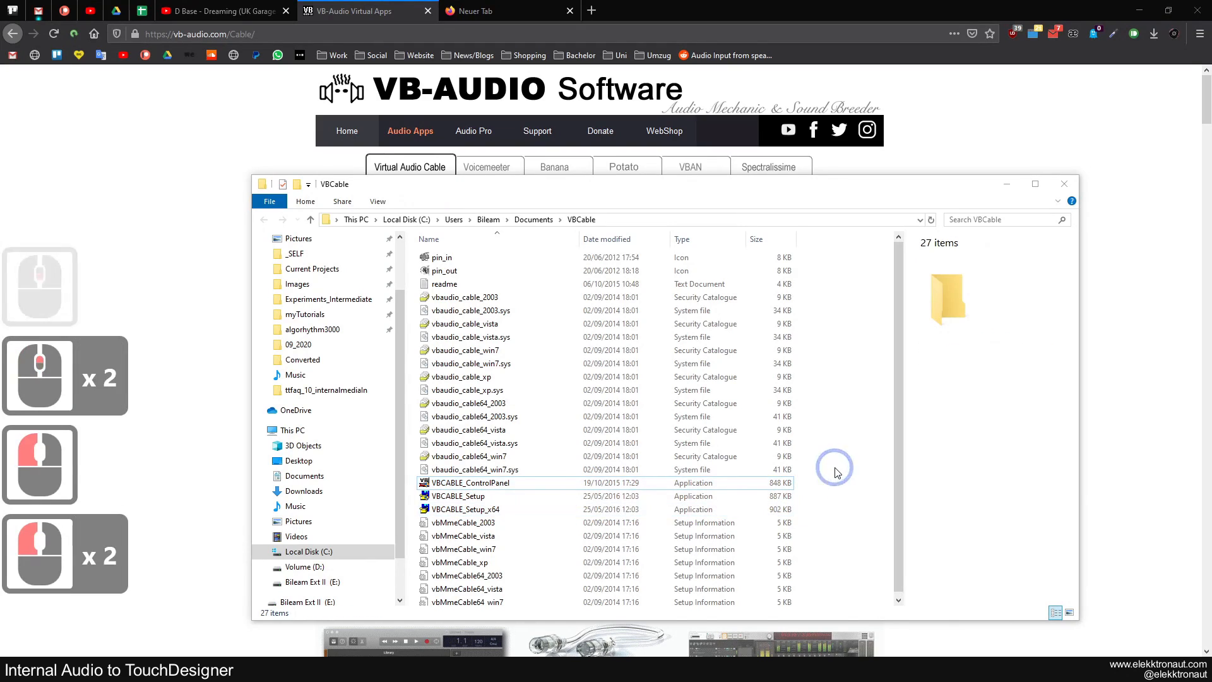
scroll(837, 477, "down", 2)
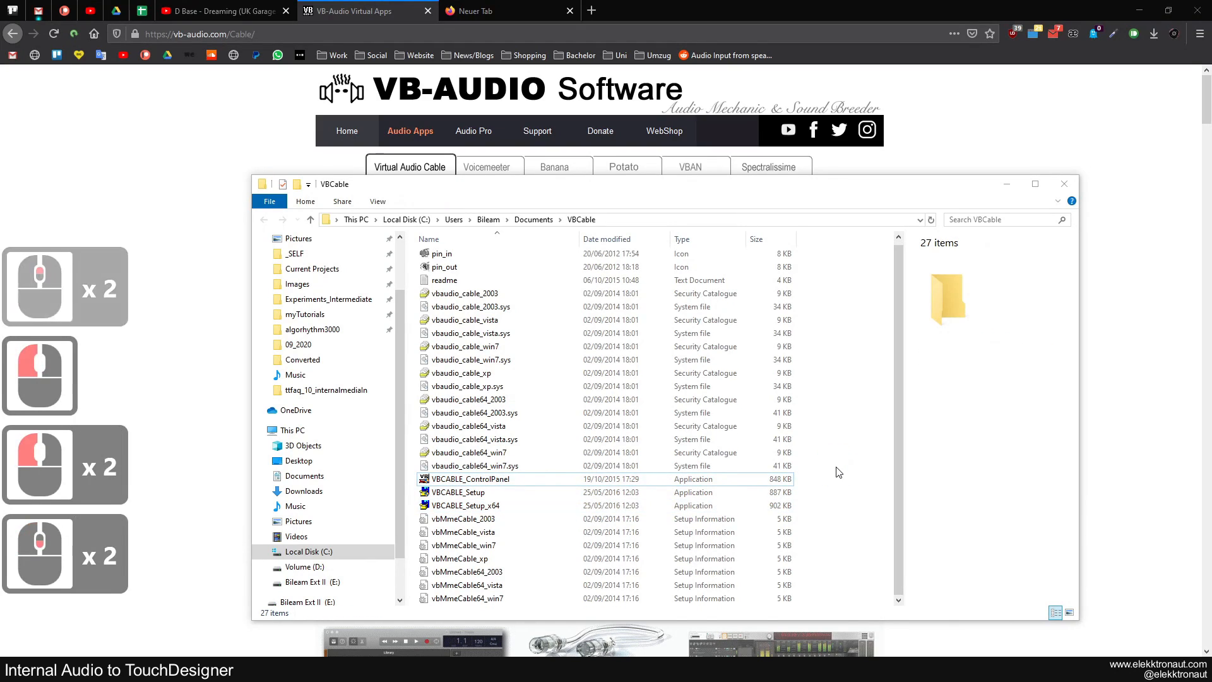
left_click(480, 494)
double_click(486, 507)
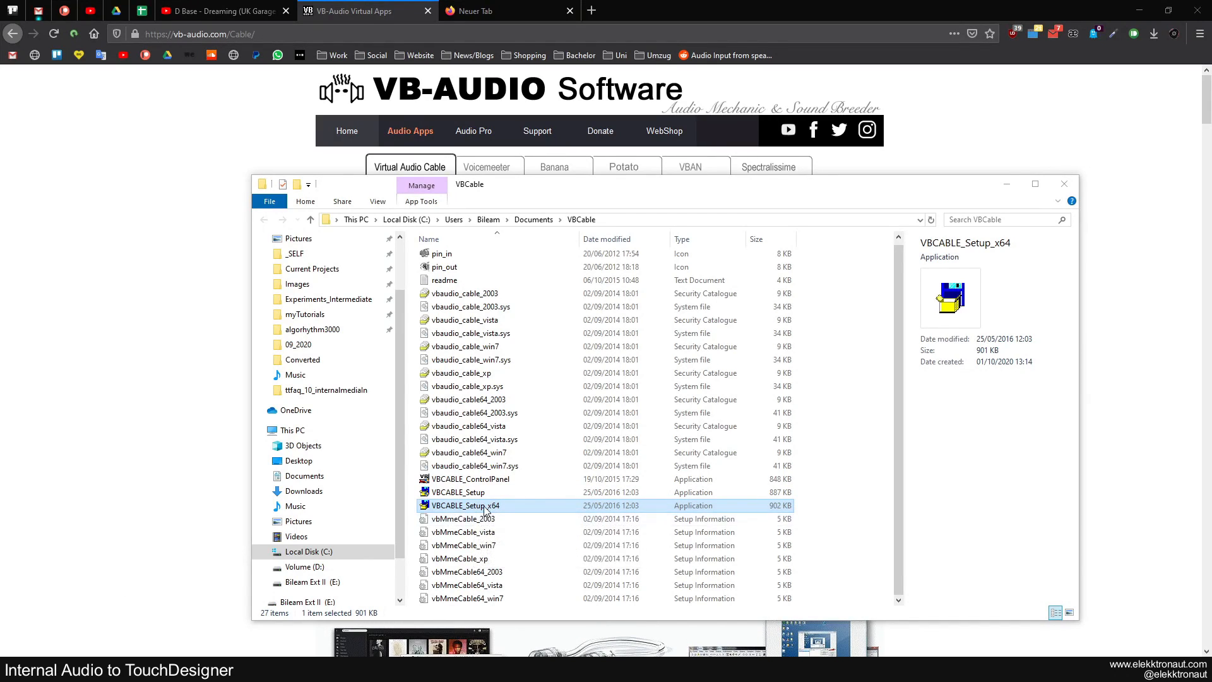
right_click(482, 508)
left_click(547, 219)
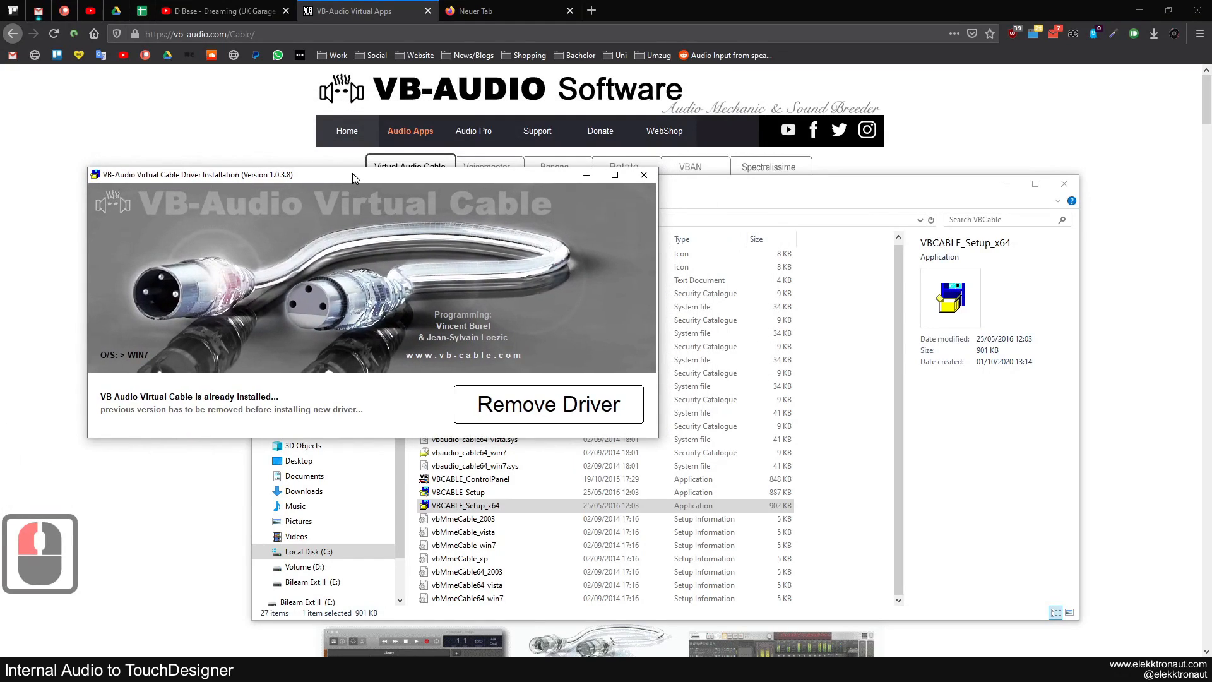
Arrange the windows to view the driver installer, and close it without removing the driver
left_click_drag(717, 187, 684, 532)
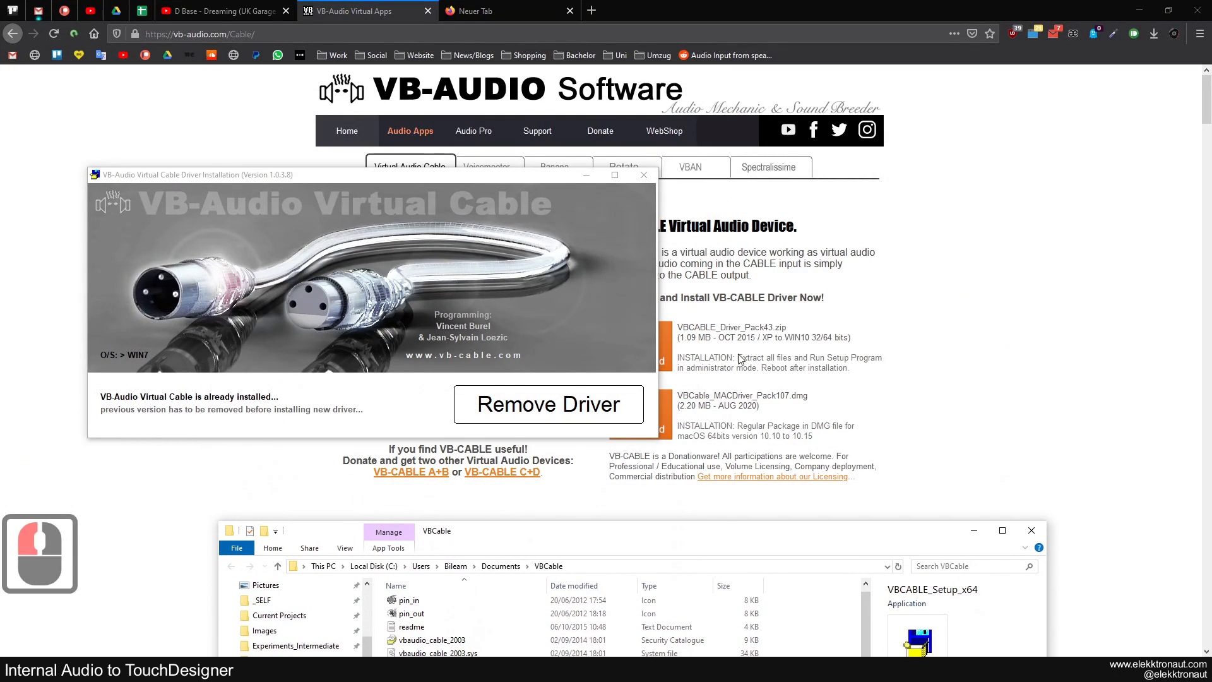
left_click_drag(767, 535, 871, 174)
left_click(278, 178)
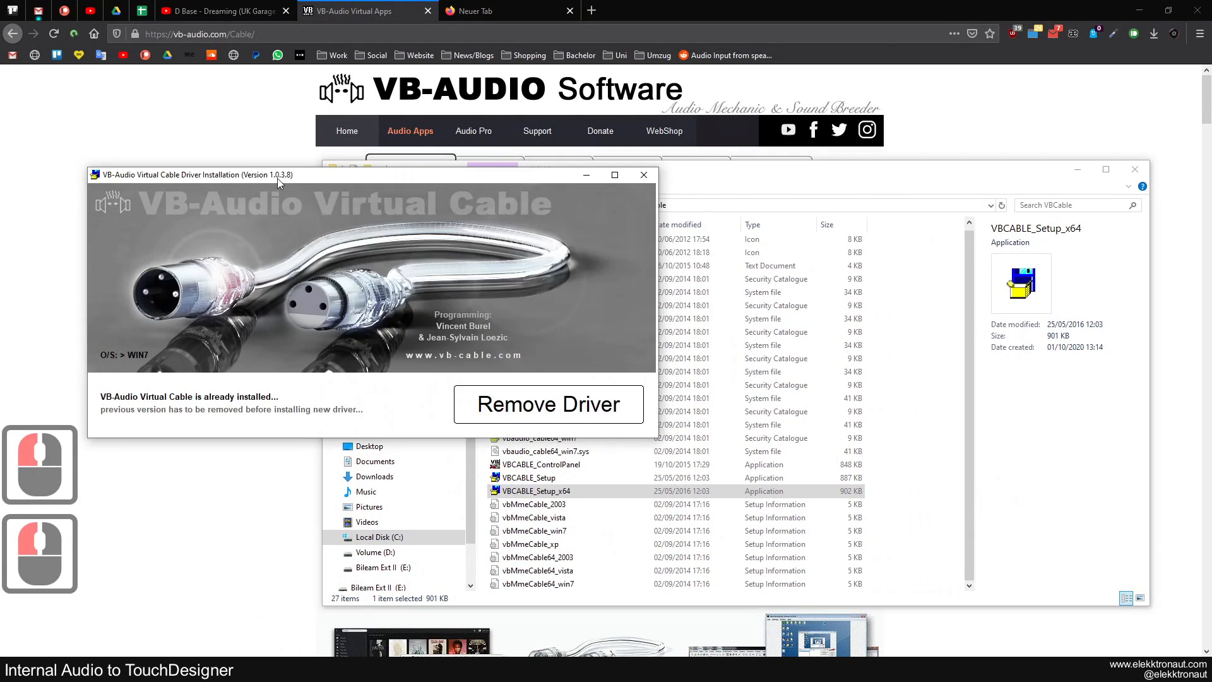
left_click_drag(285, 185, 348, 161)
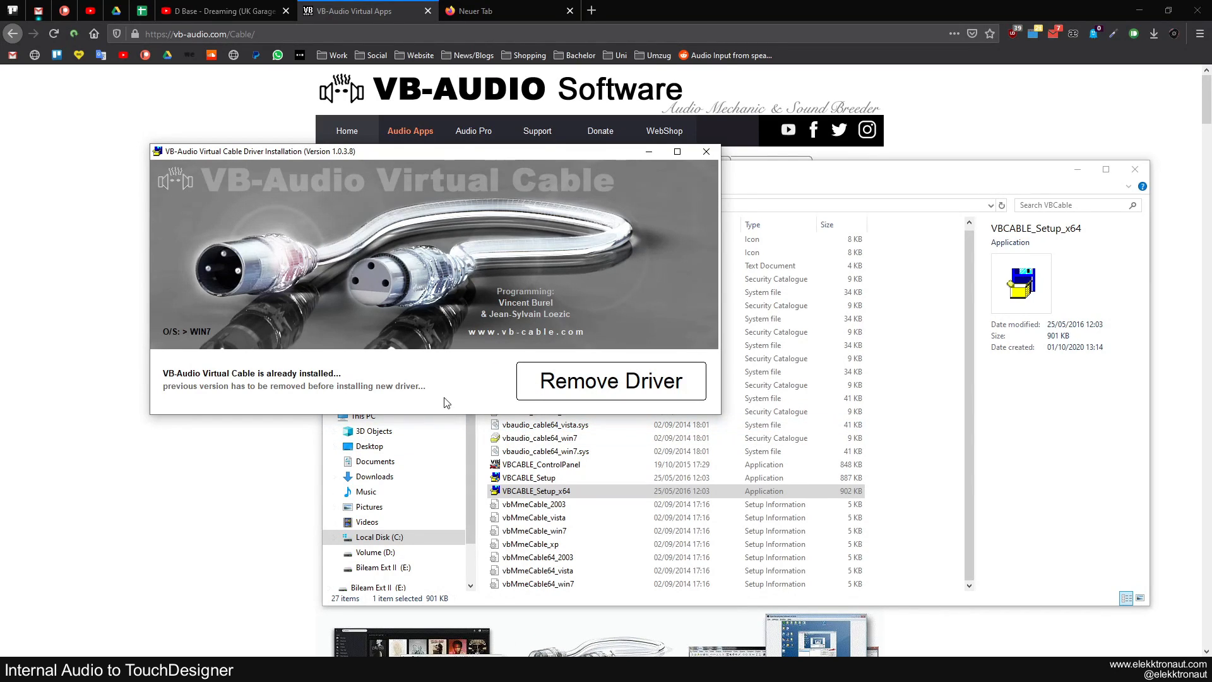
left_click(706, 153)
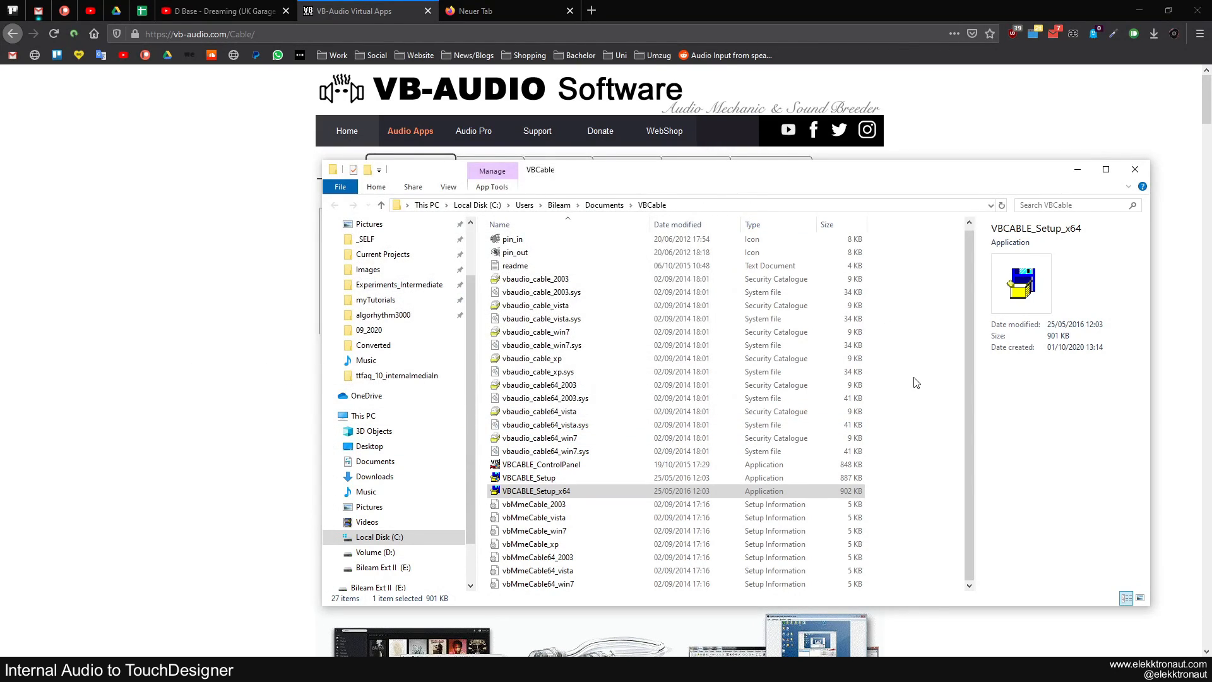
left_click(916, 382)
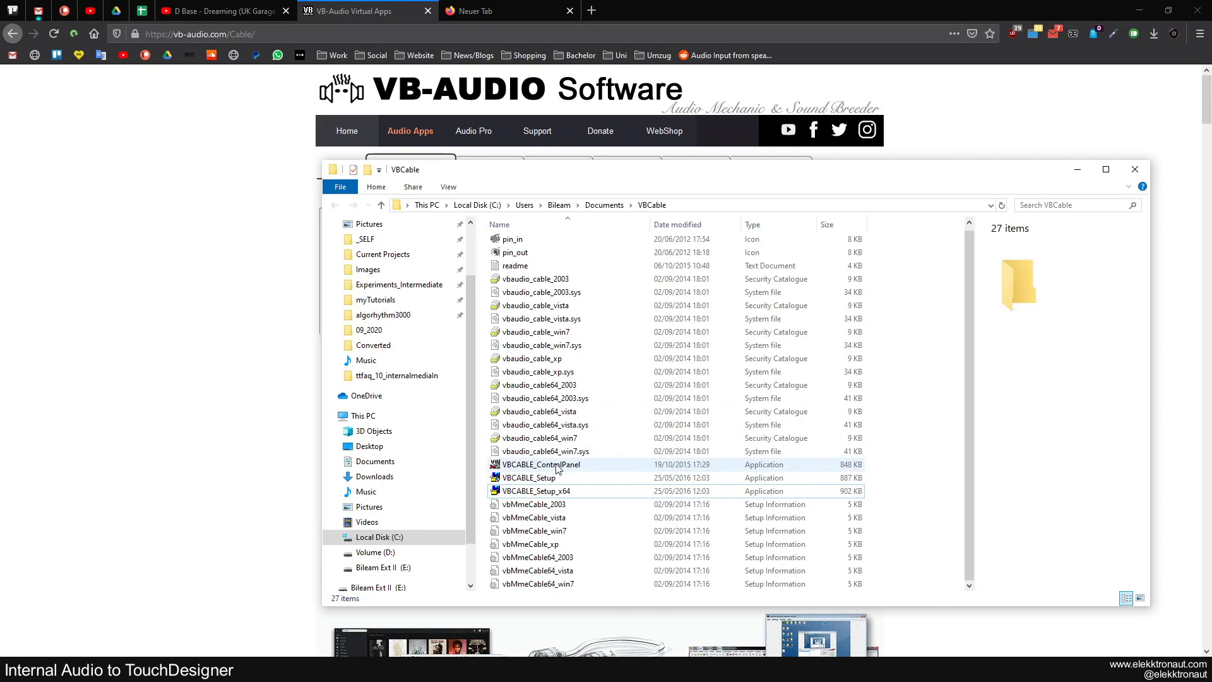
Open VBCABLE_ControlPanel to check the virtual cable's driver details and sample rates, and close it
double_click(598, 467)
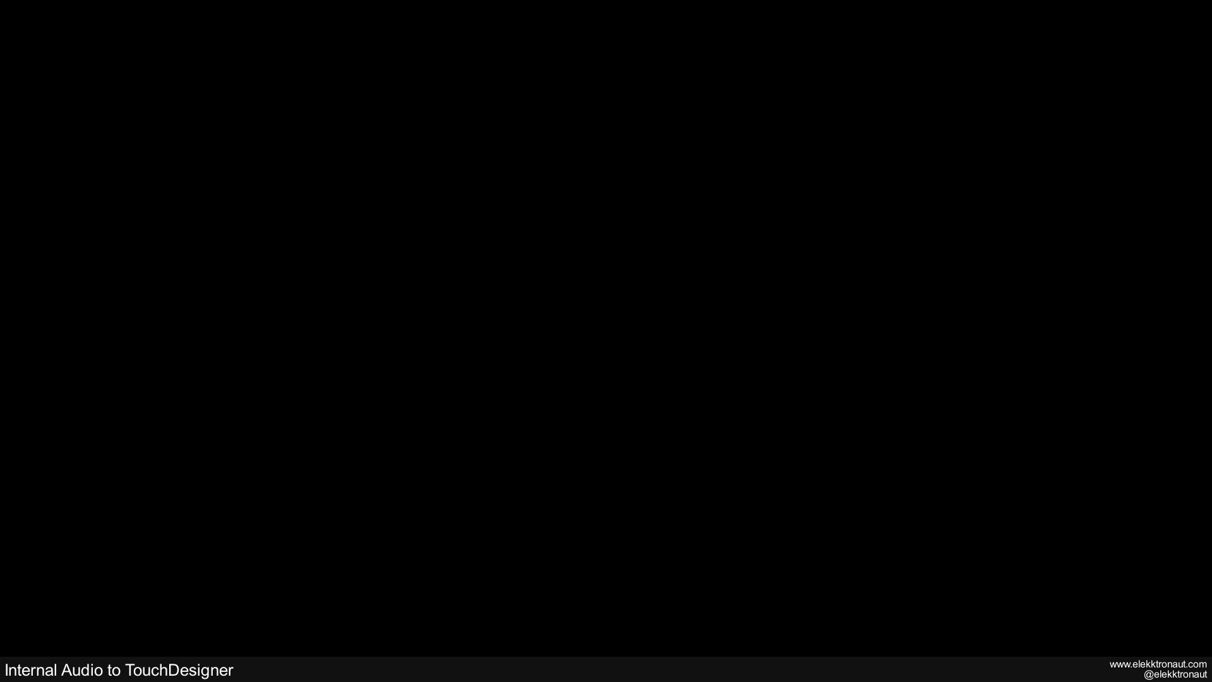
left_click(610, 264)
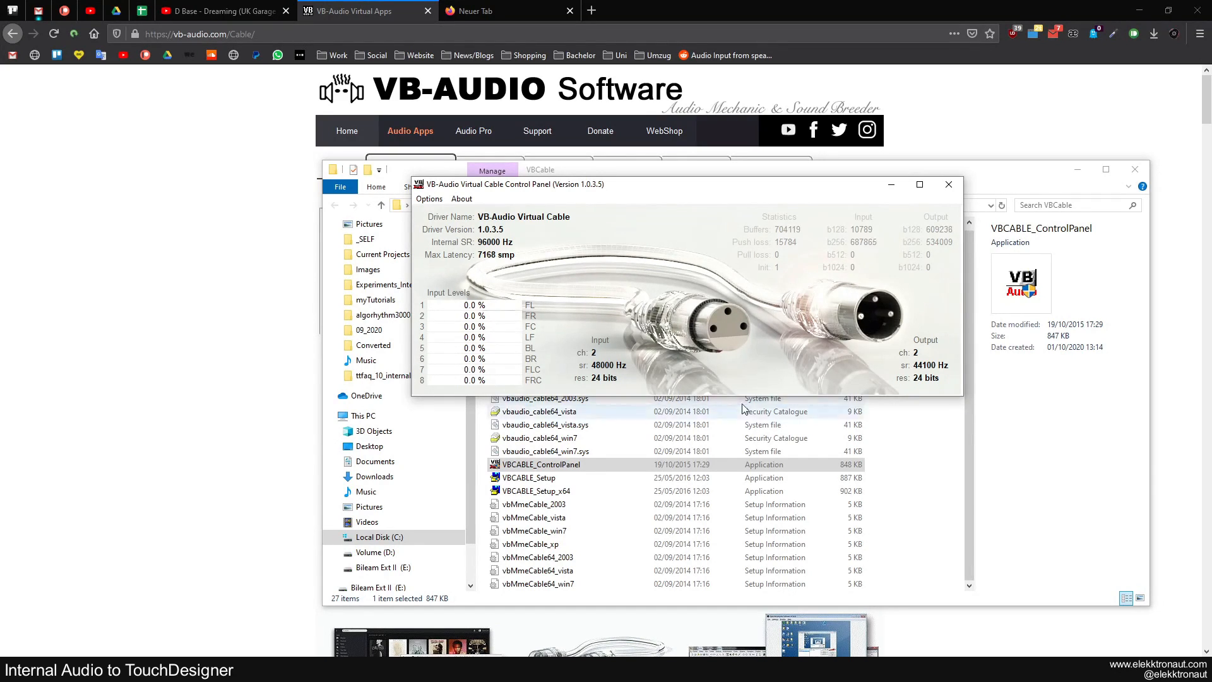
left_click(949, 184)
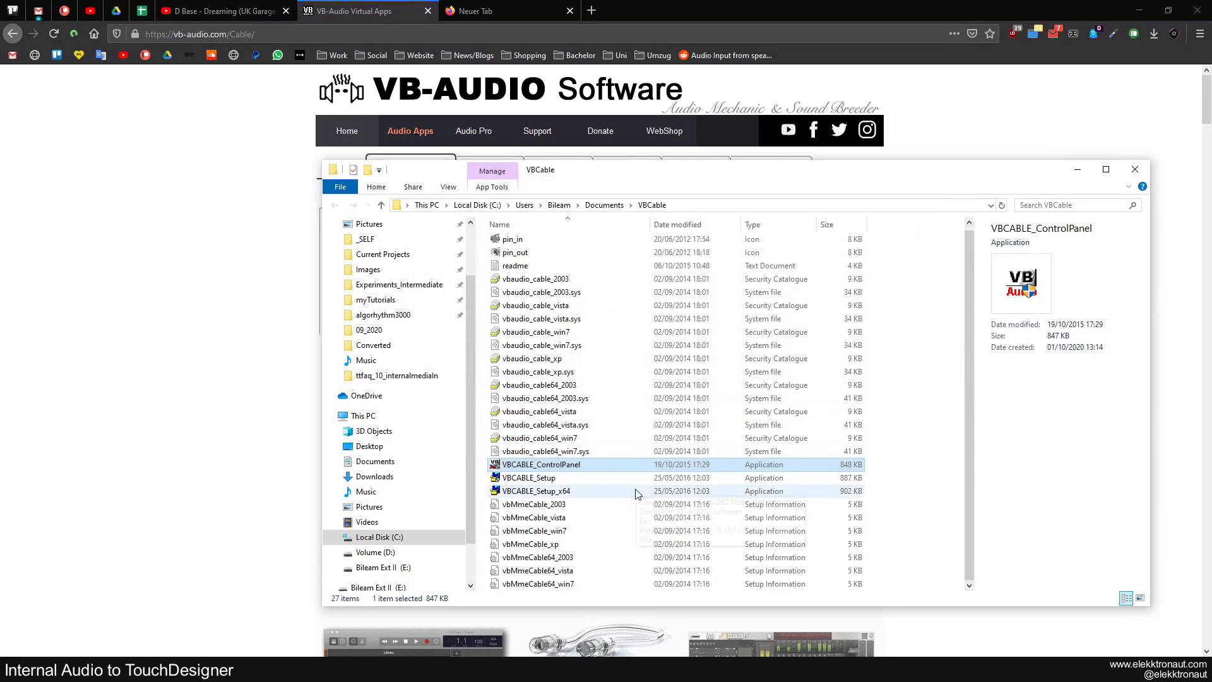
left_click(226, 612)
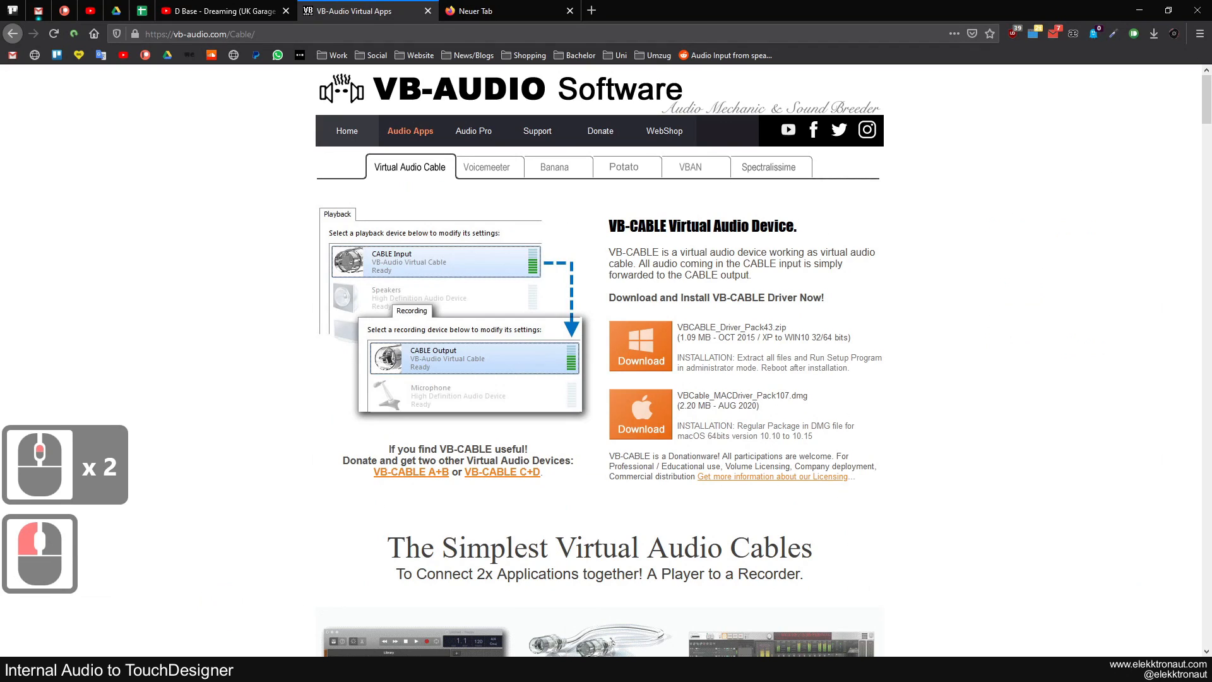
Open the Windows sound settings and check the output device selection for the VB-Audio Virtual Cable
left_click(442, 669)
left_click_drag(747, 111, 738, 124)
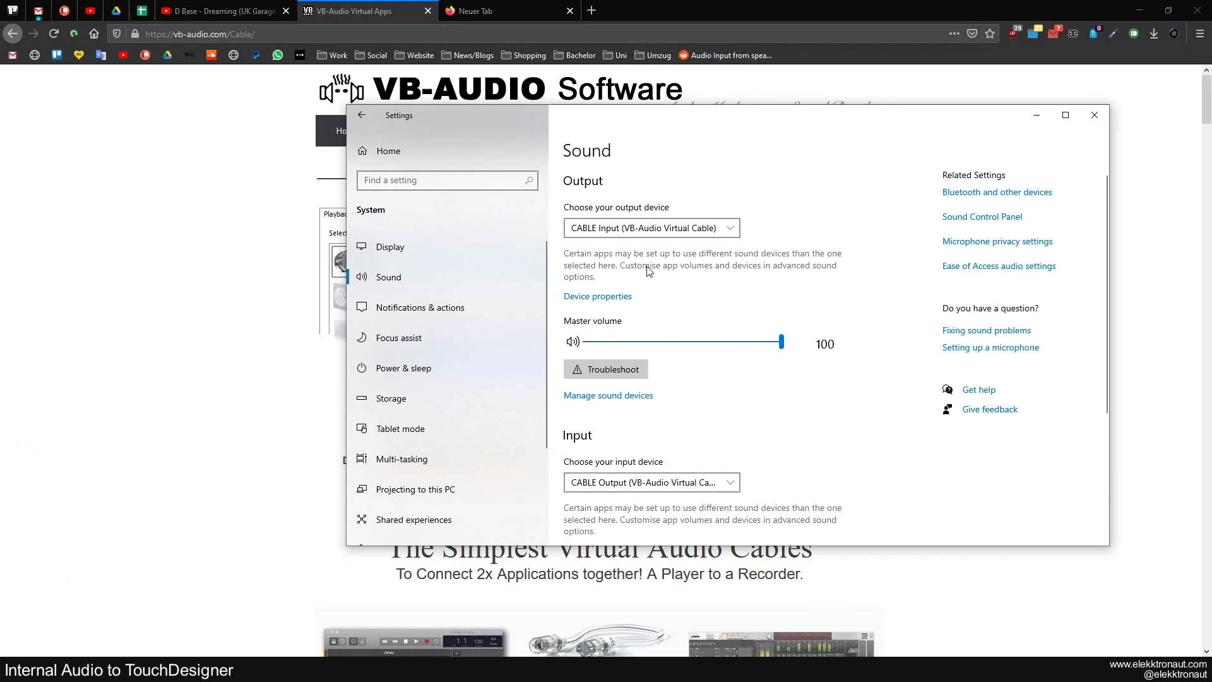
left_click(635, 230)
left_click(704, 233)
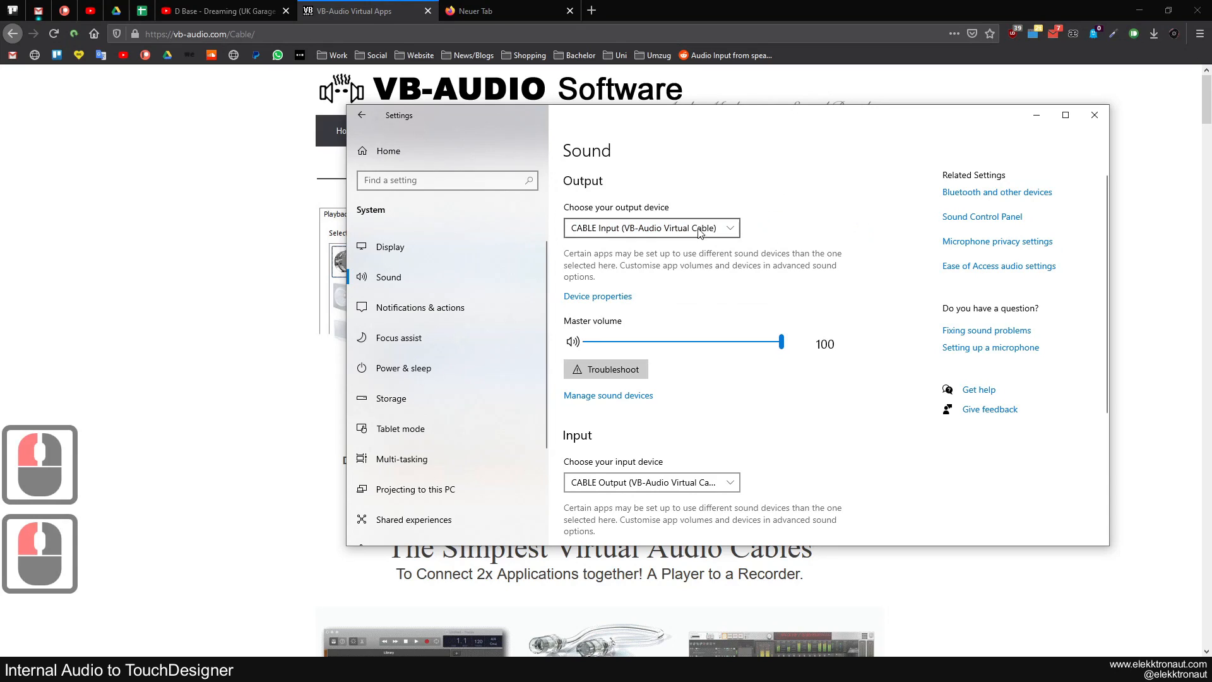
left_click(644, 236)
left_click(625, 153)
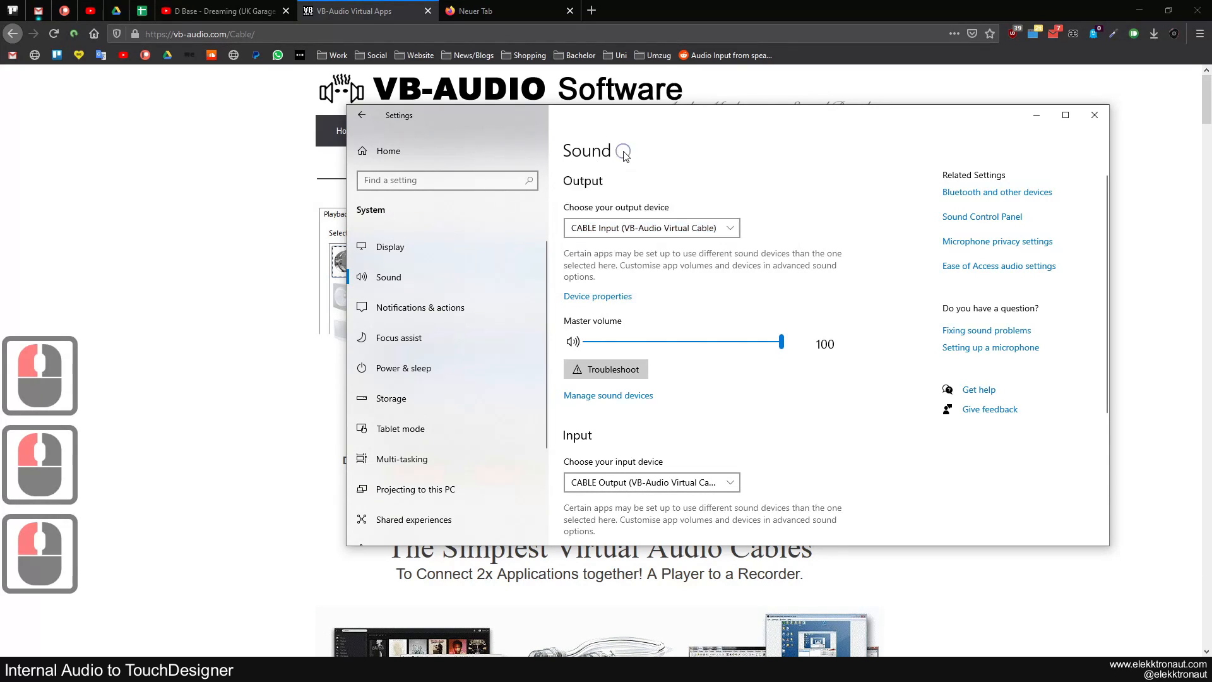
left_click(624, 228)
left_click(809, 295)
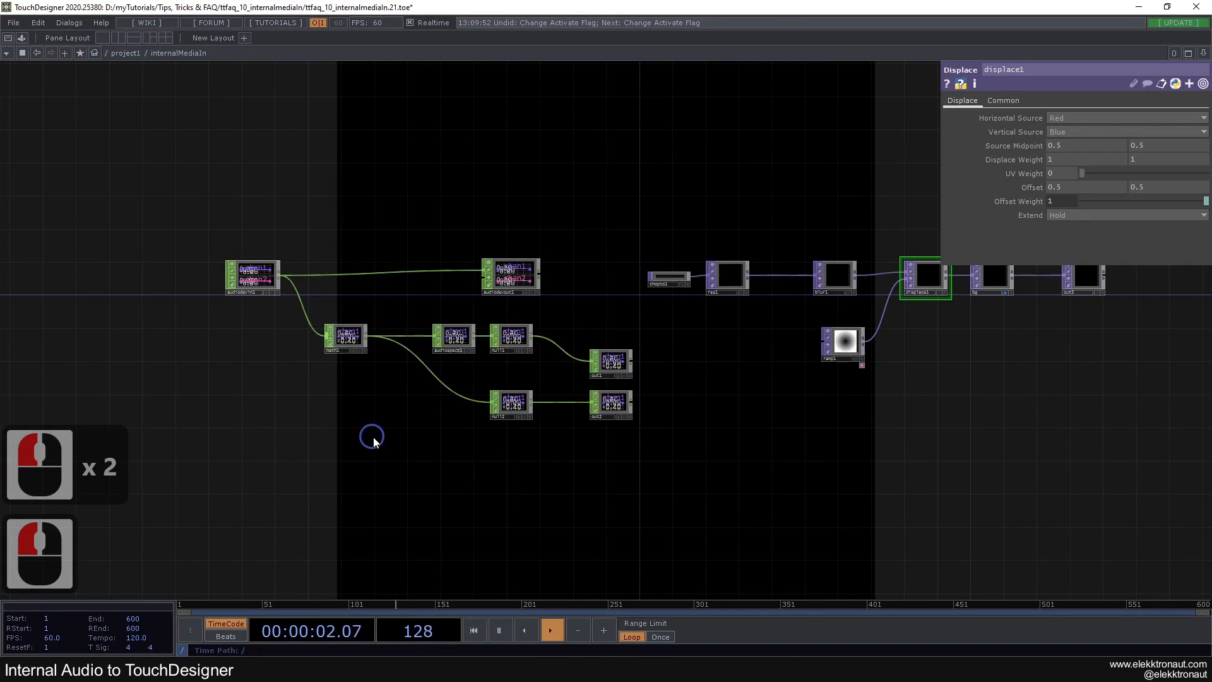
Switch back to TouchDesigner, go up to the project1 network and delete the internalMediaIn component
scroll(326, 464, "down", 9)
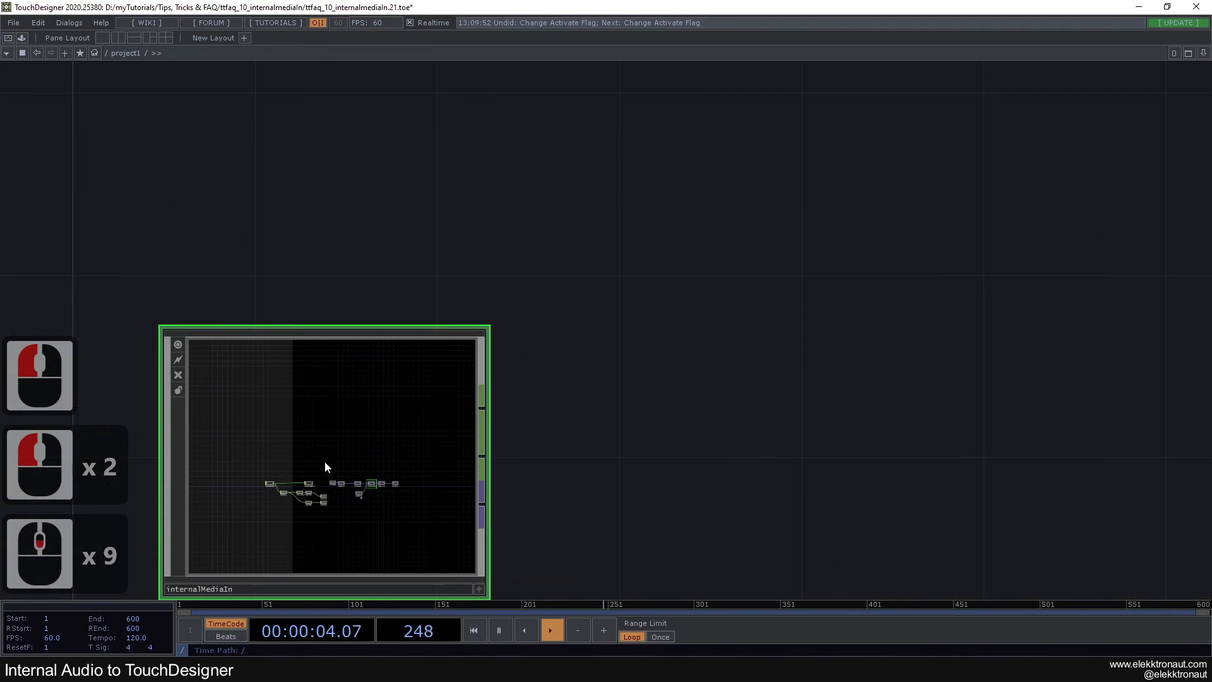
left_click_drag(325, 467, 490, 294)
key("Delete")
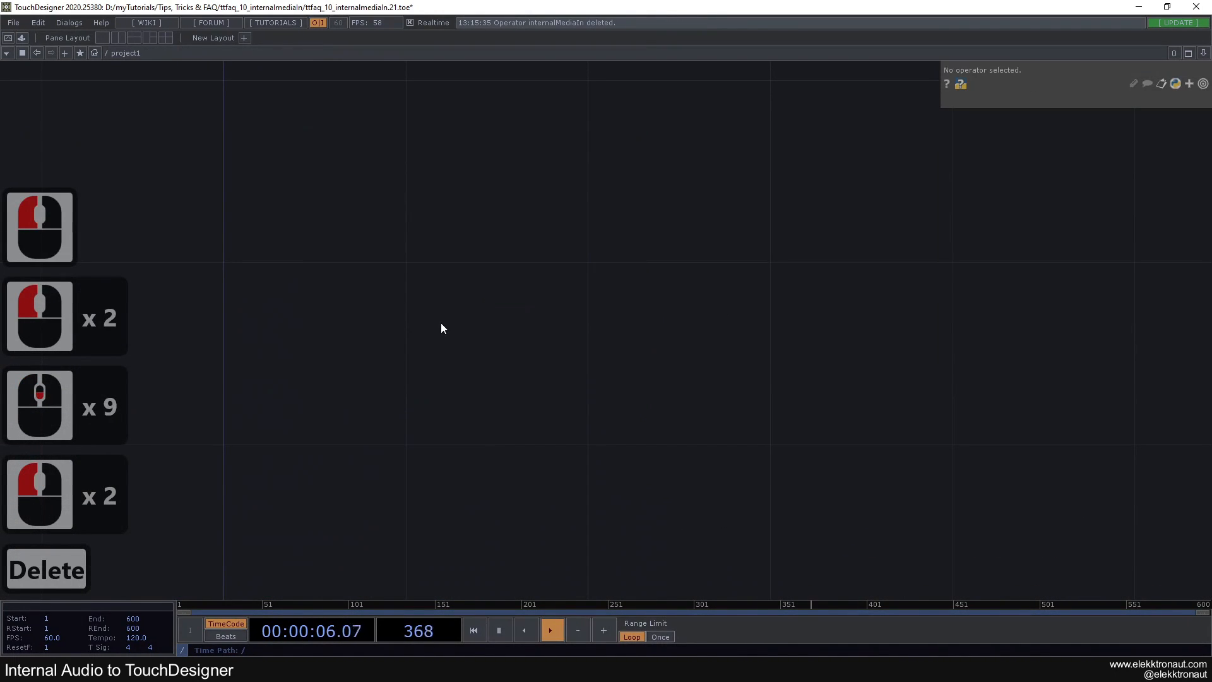
left_click_drag(431, 356, 483, 352)
left_click(373, 306)
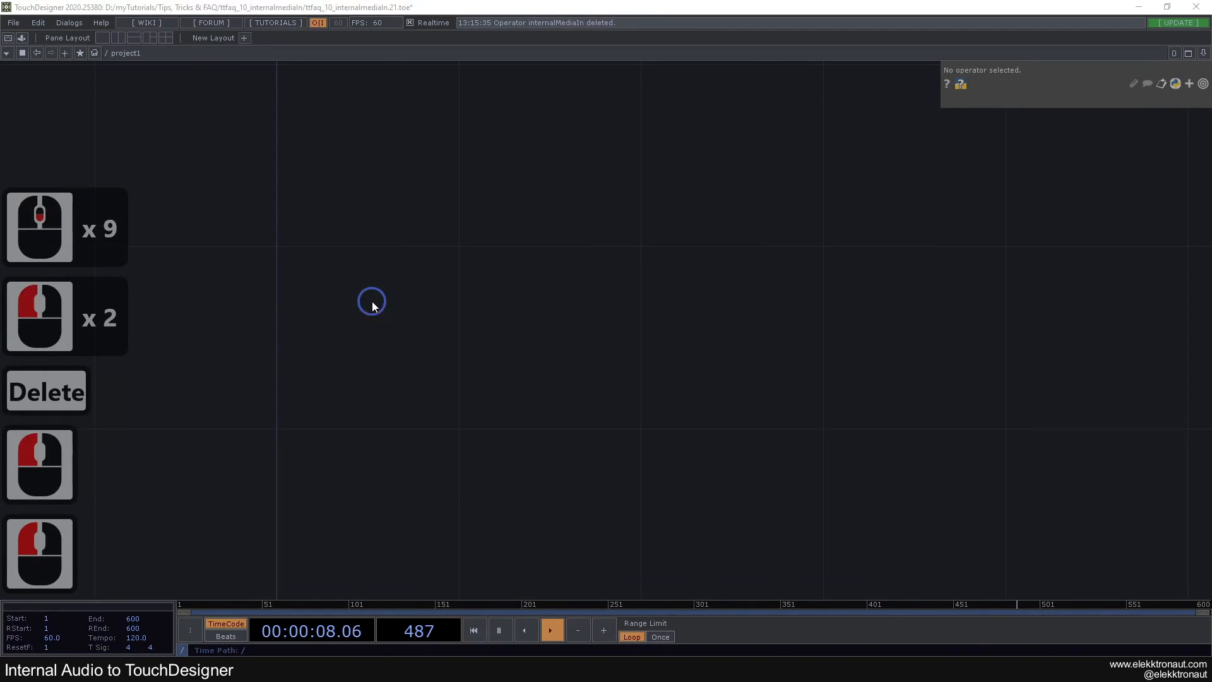
Add an Audio Device In CHOP to the empty project1 network
double_click(373, 306)
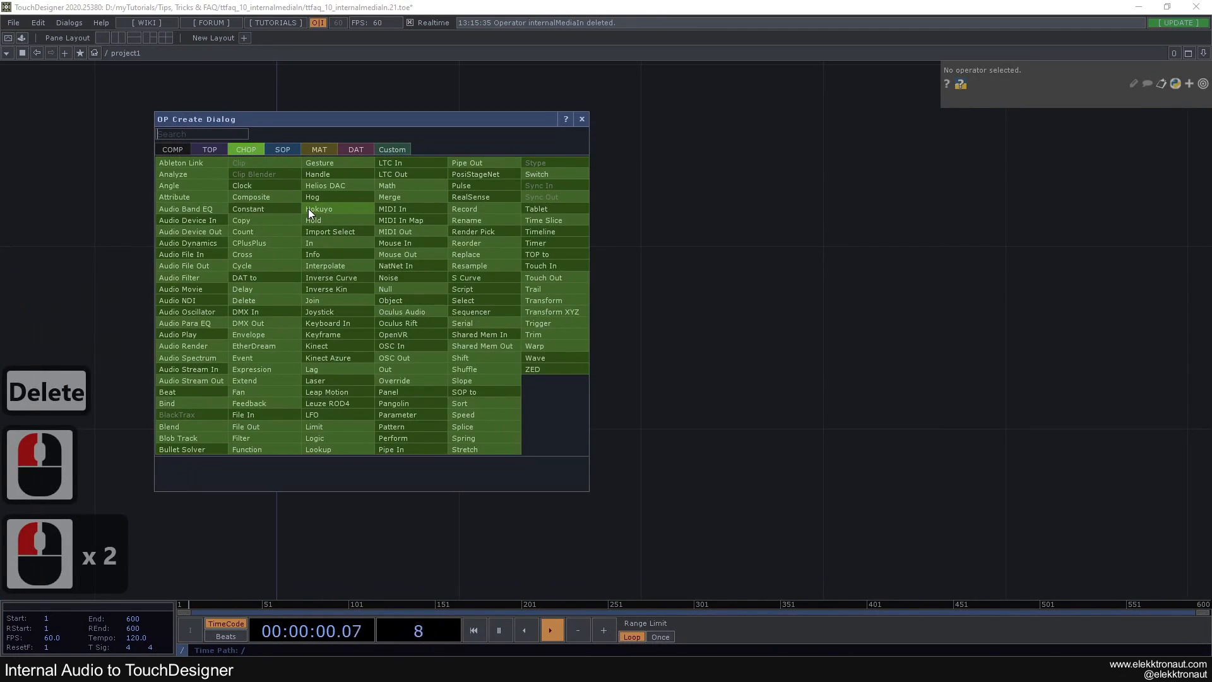
type("a")
left_click(208, 221)
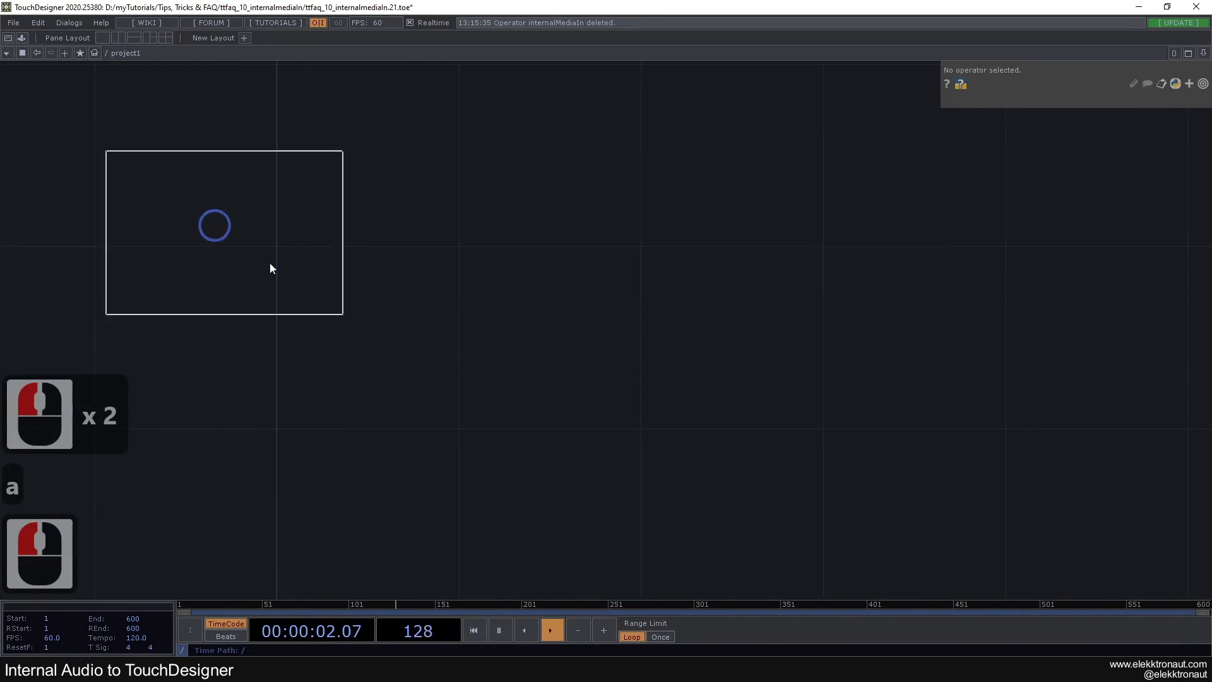
left_click(310, 325)
scroll(335, 329, "down", 3)
left_click_drag(451, 341, 597, 311)
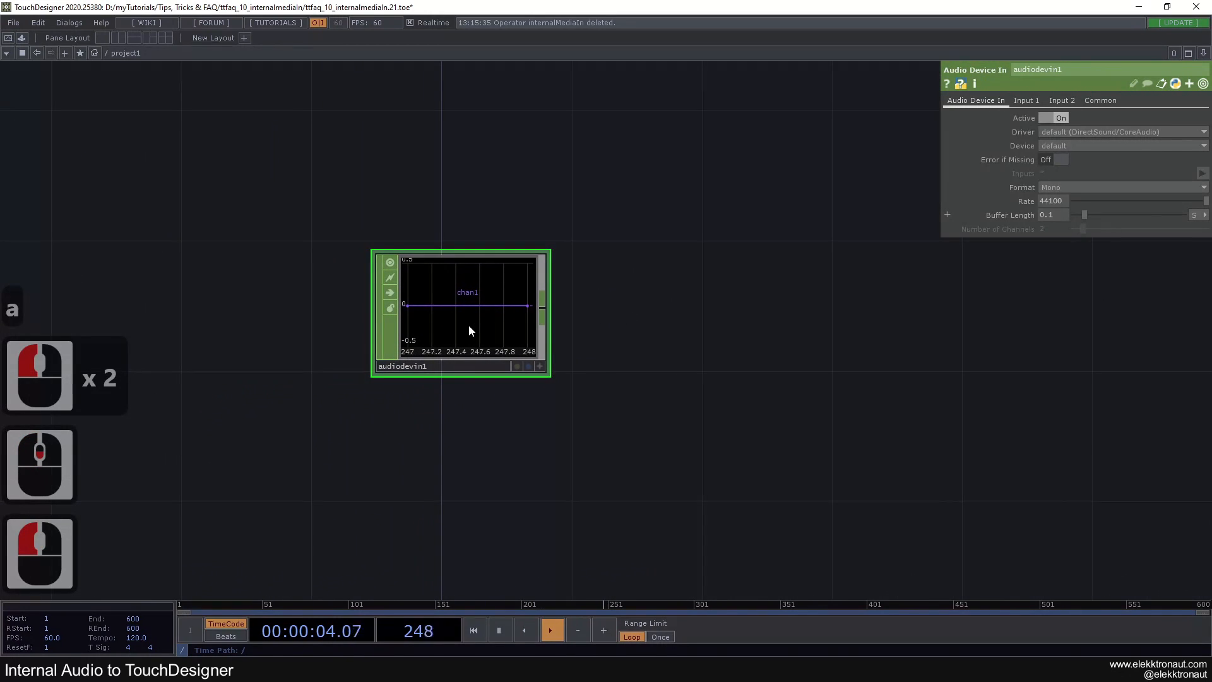
left_click_drag(671, 322, 770, 271)
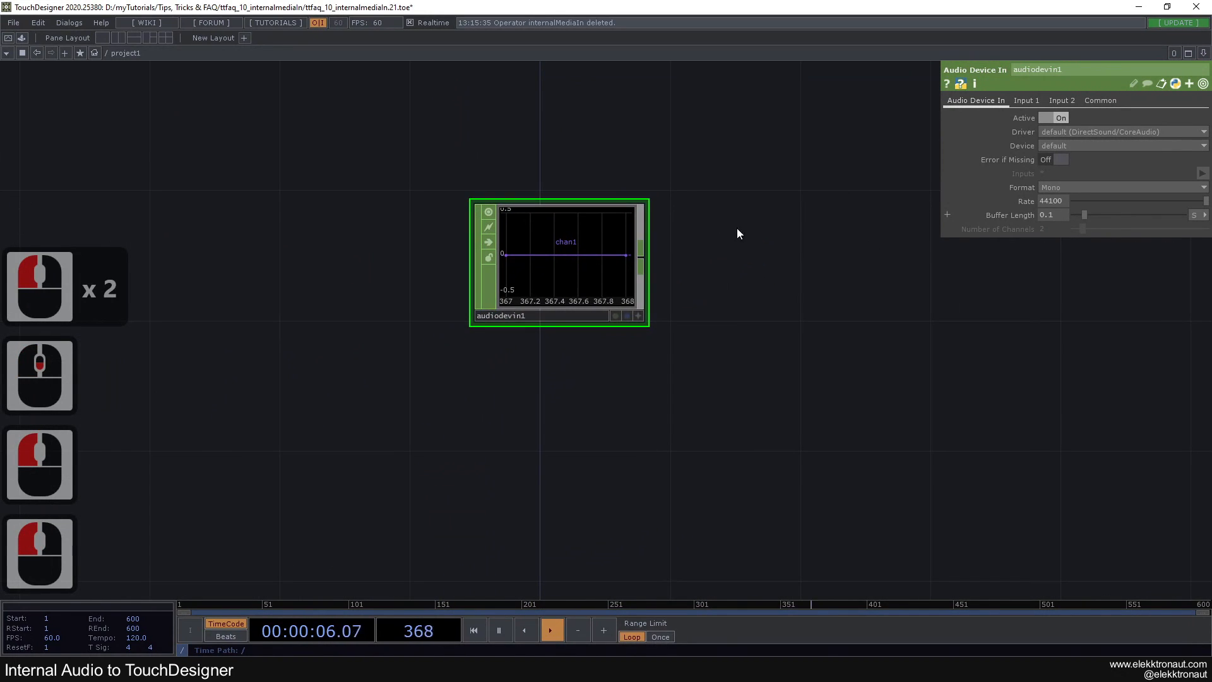
Set the Audio Device In CHOP's format to Stereo
left_click_drag(882, 175, 814, 176)
left_click(1050, 187)
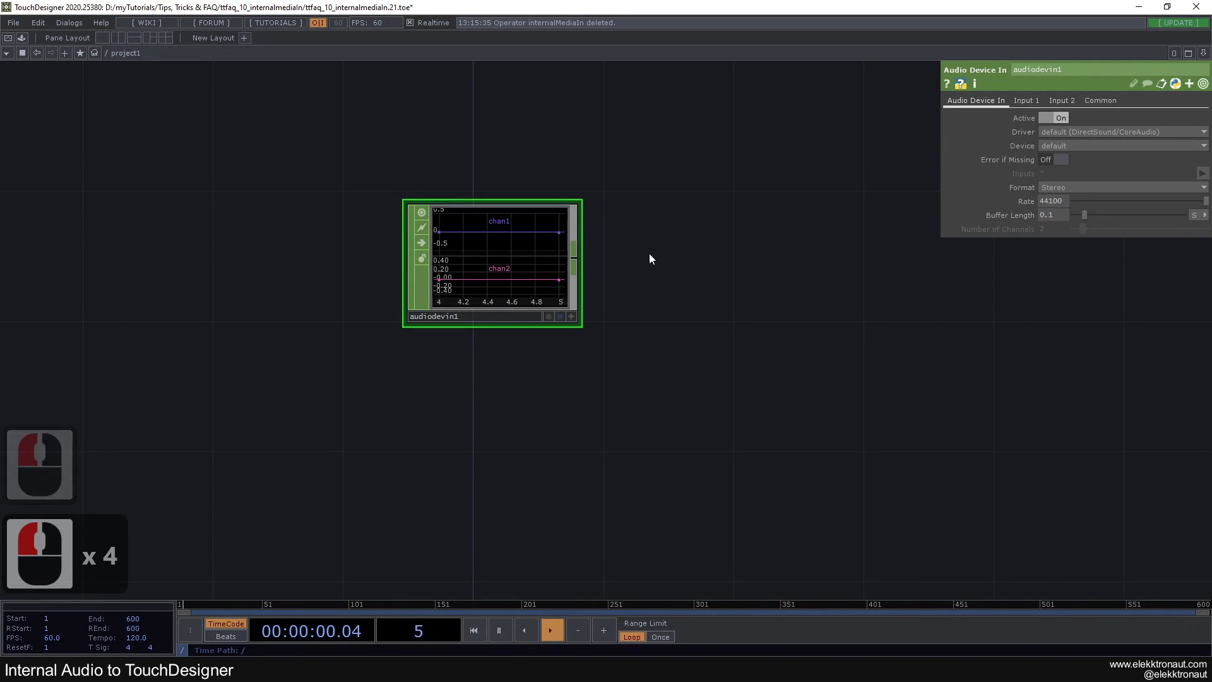
left_click_drag(736, 217, 653, 262)
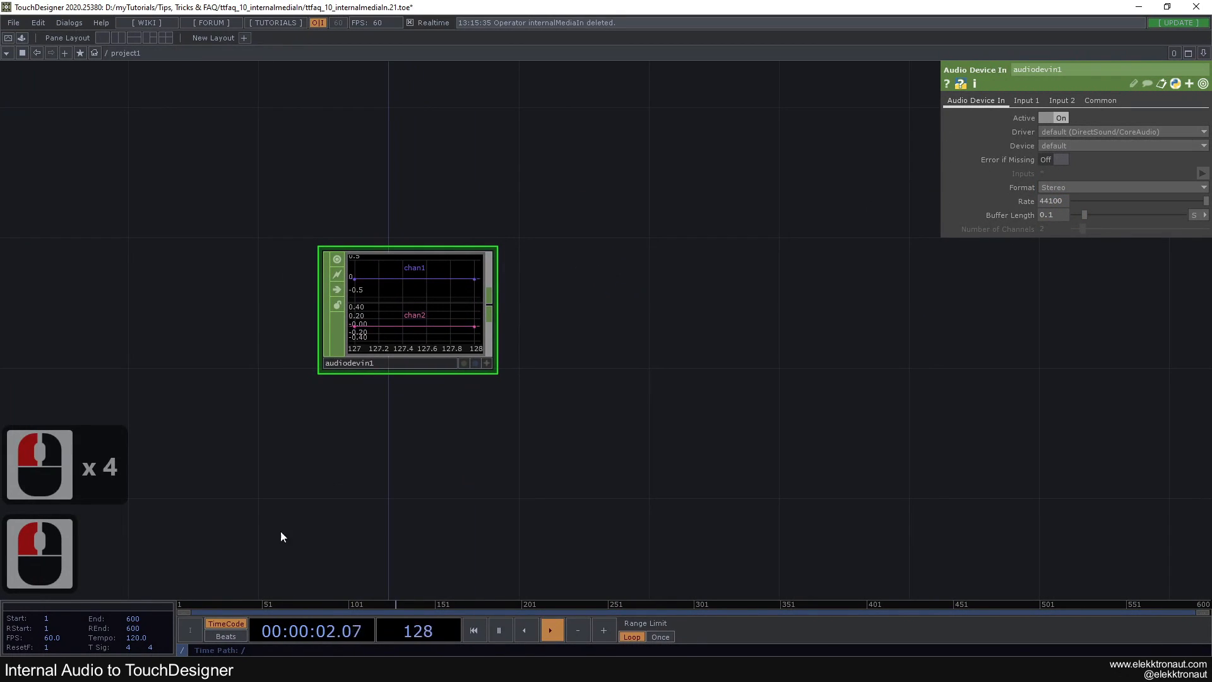
Switch to Spotify, start playing the music, and return to the Audio Device In CHOP in TouchDesigner
left_click(162, 668)
left_click(722, 551)
left_click(269, 320)
scroll(418, 319, "down", 3)
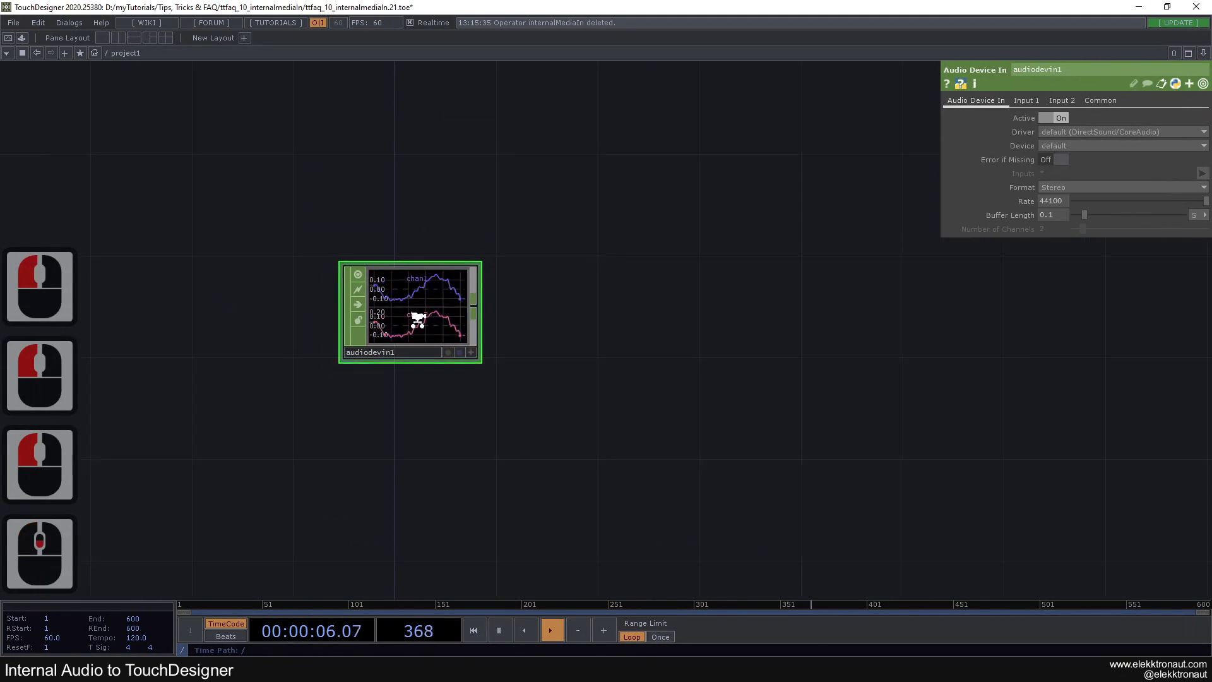
left_click_drag(469, 299, 457, 298)
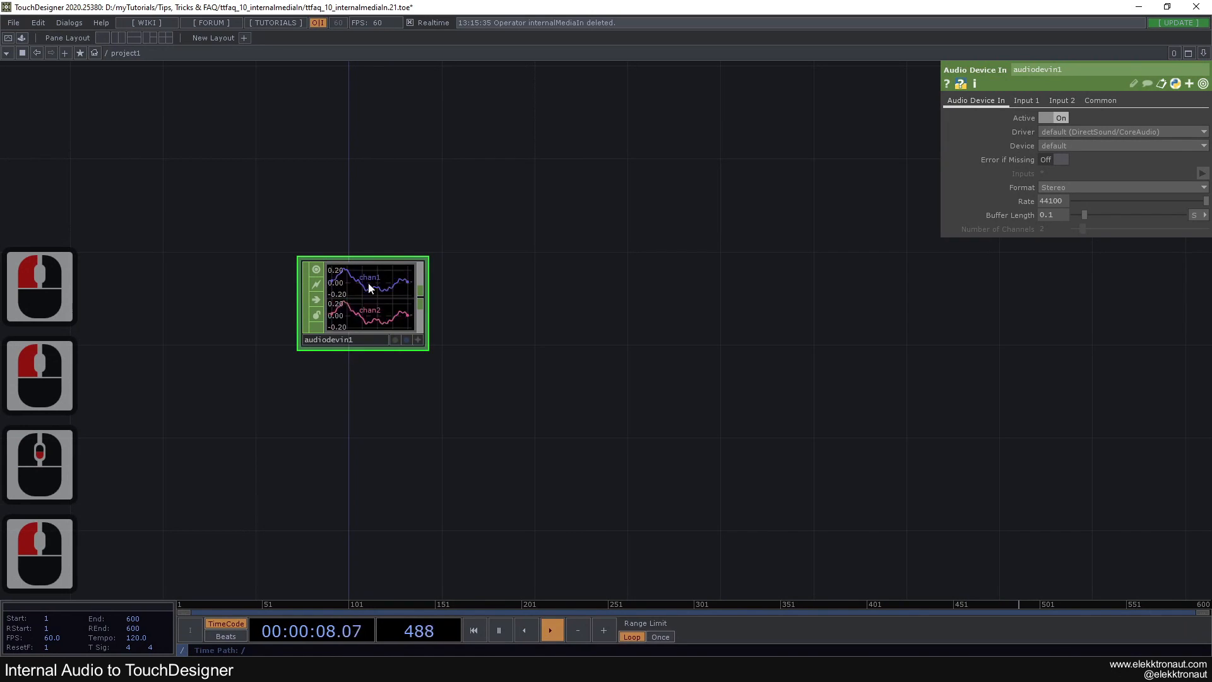
Add an Audio Device Out CHOP fed by audiodevin1's output and place it on the same row, well apart from it
right_click(422, 295)
type("de")
left_click(290, 247)
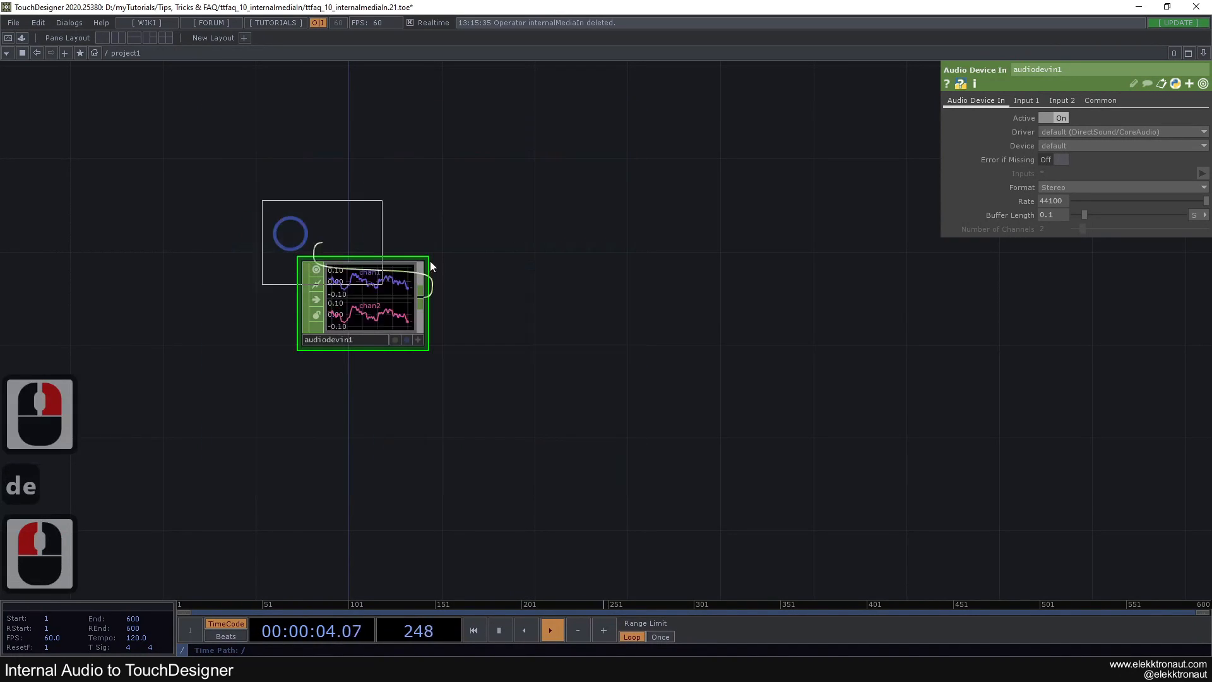
left_click(815, 302)
left_click(739, 206)
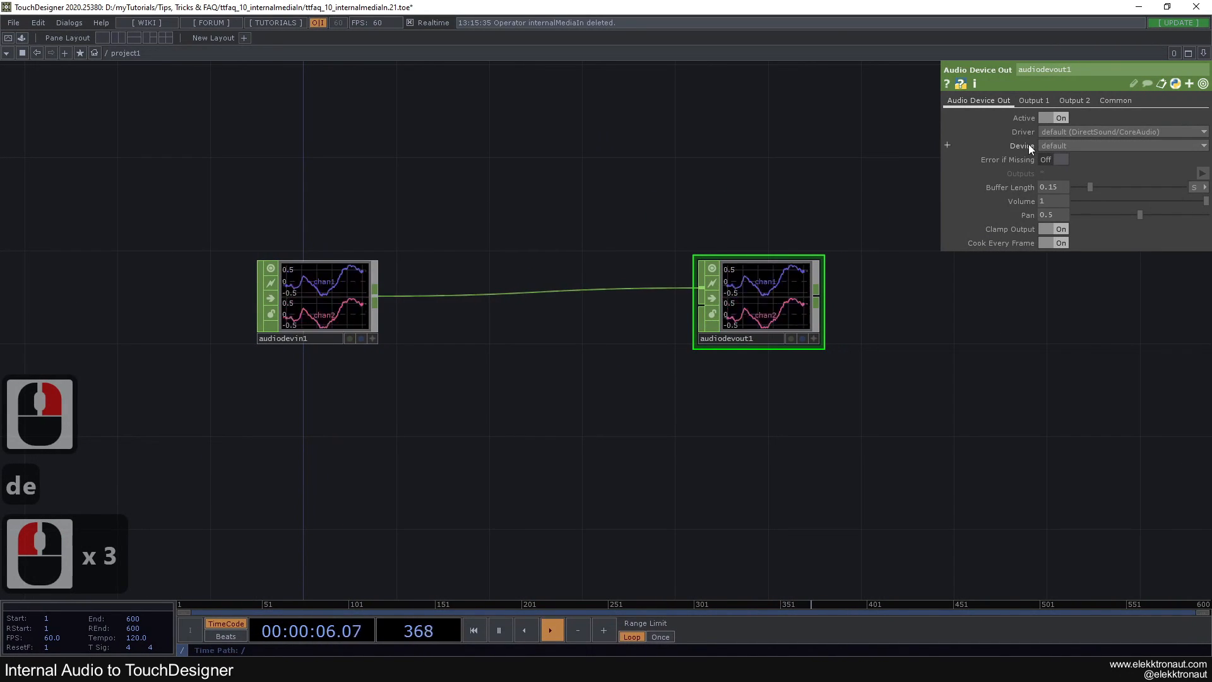
left_click(1061, 146)
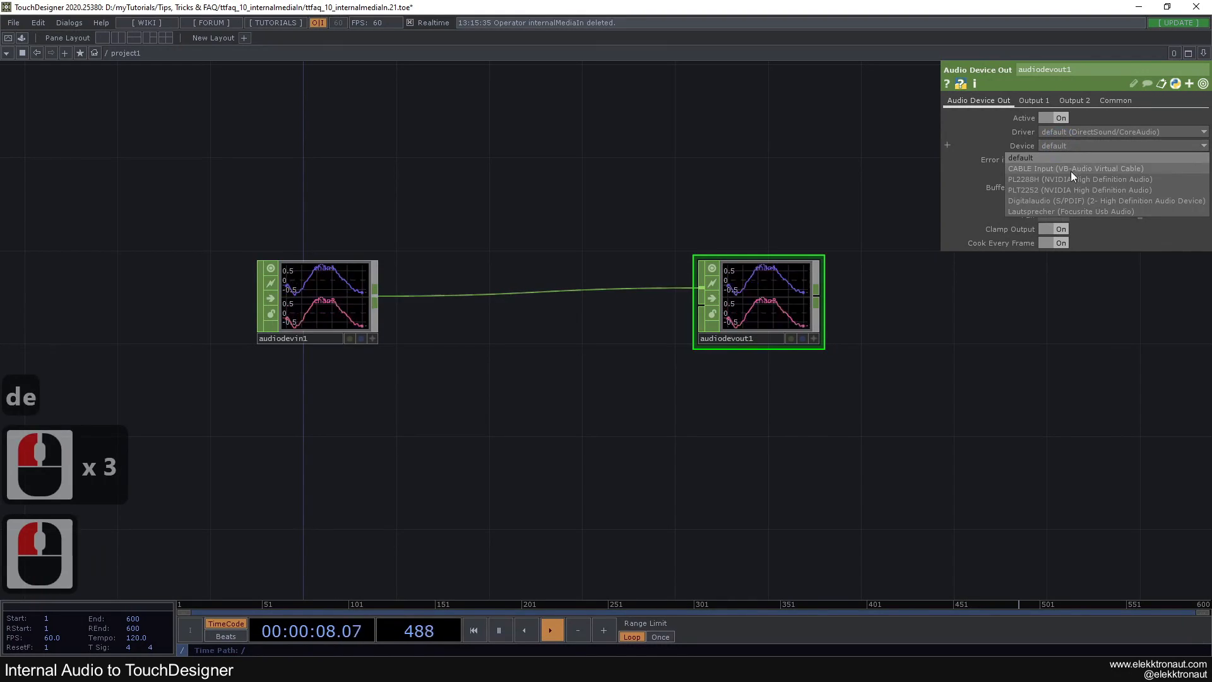
left_click(1030, 212)
left_click(914, 167)
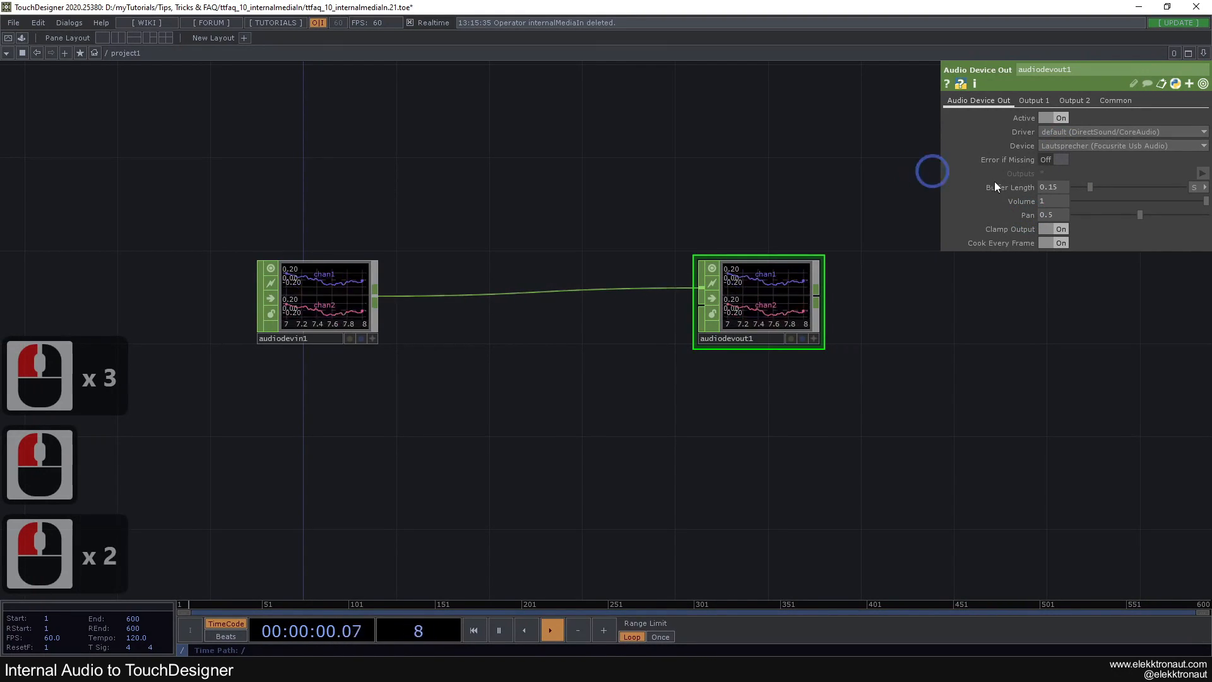
triple_click(1051, 187)
key("BackSpace")
left_click(762, 176)
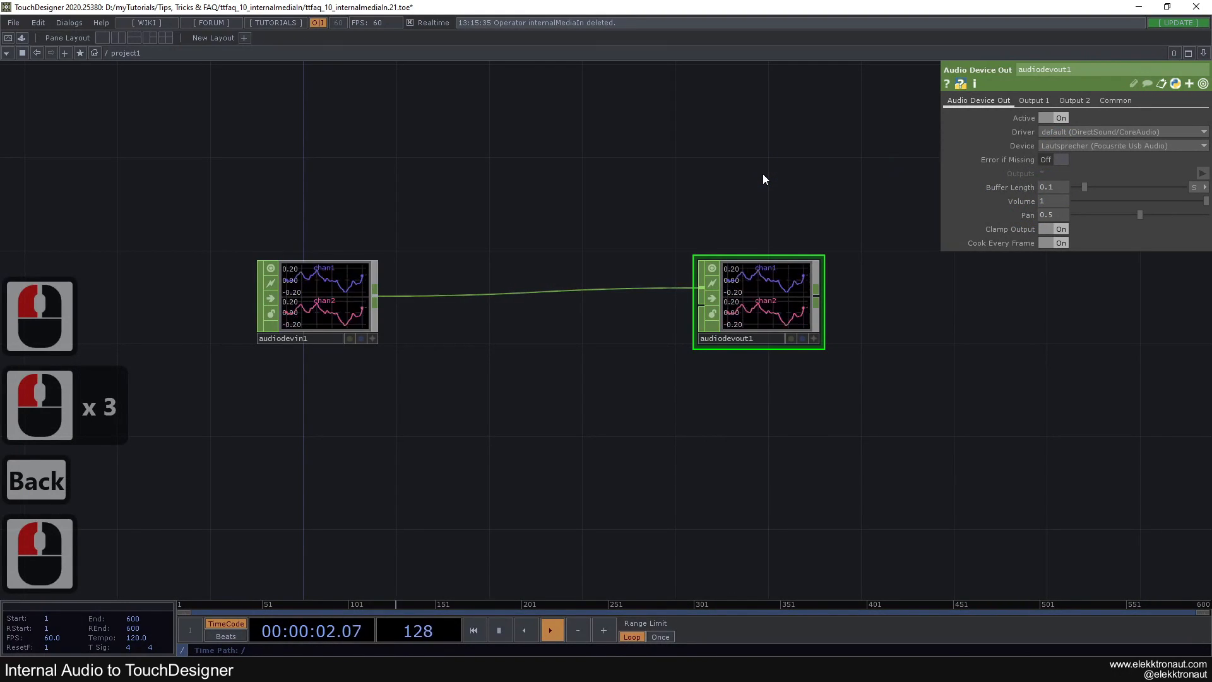
Compare the buffer length and device parameters of audiodevin1 and audiodevout1
left_click(357, 283)
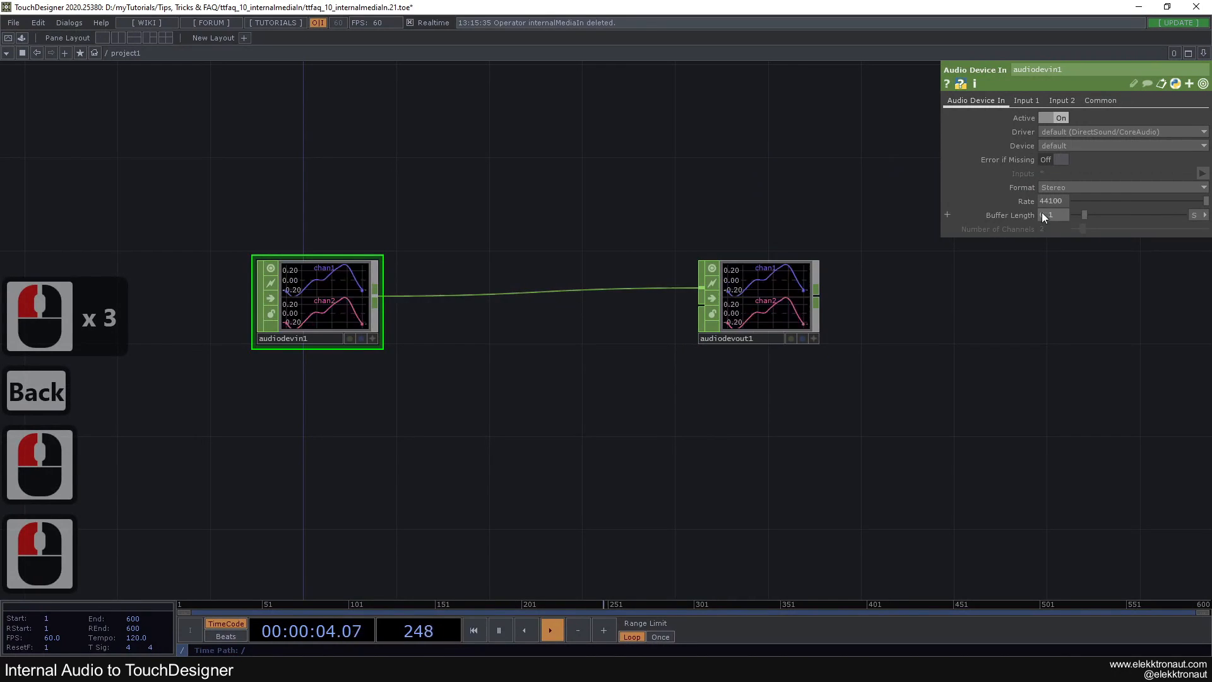
left_click(775, 299)
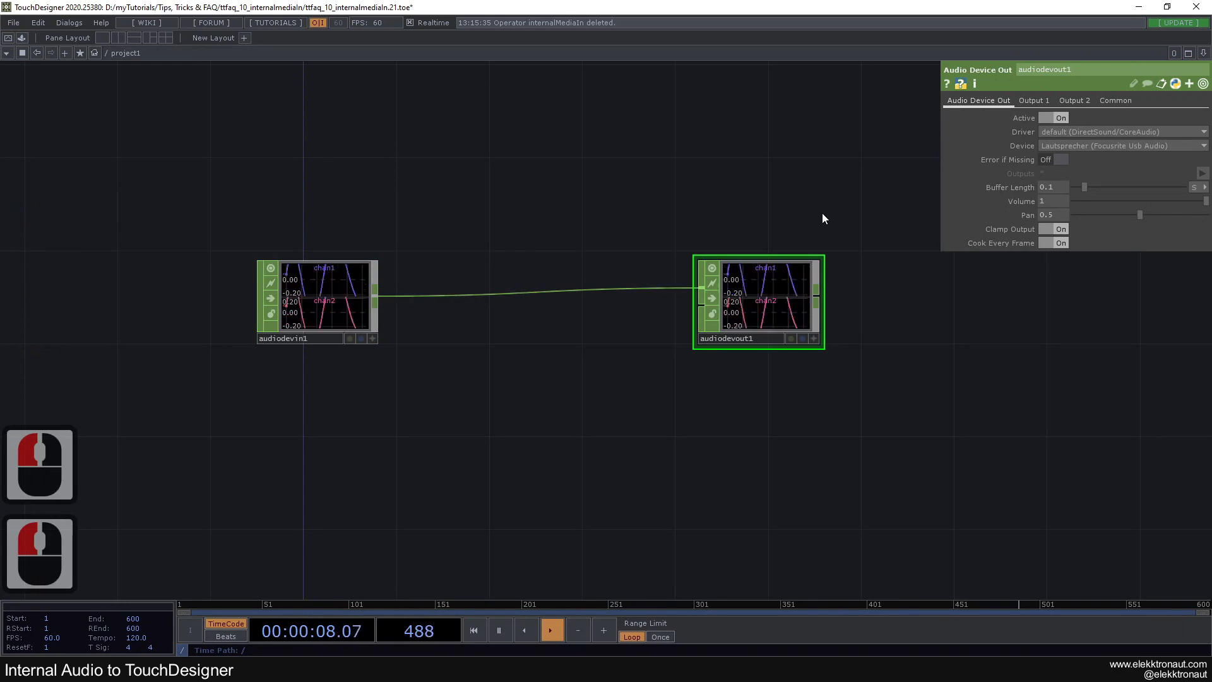
left_click(345, 291)
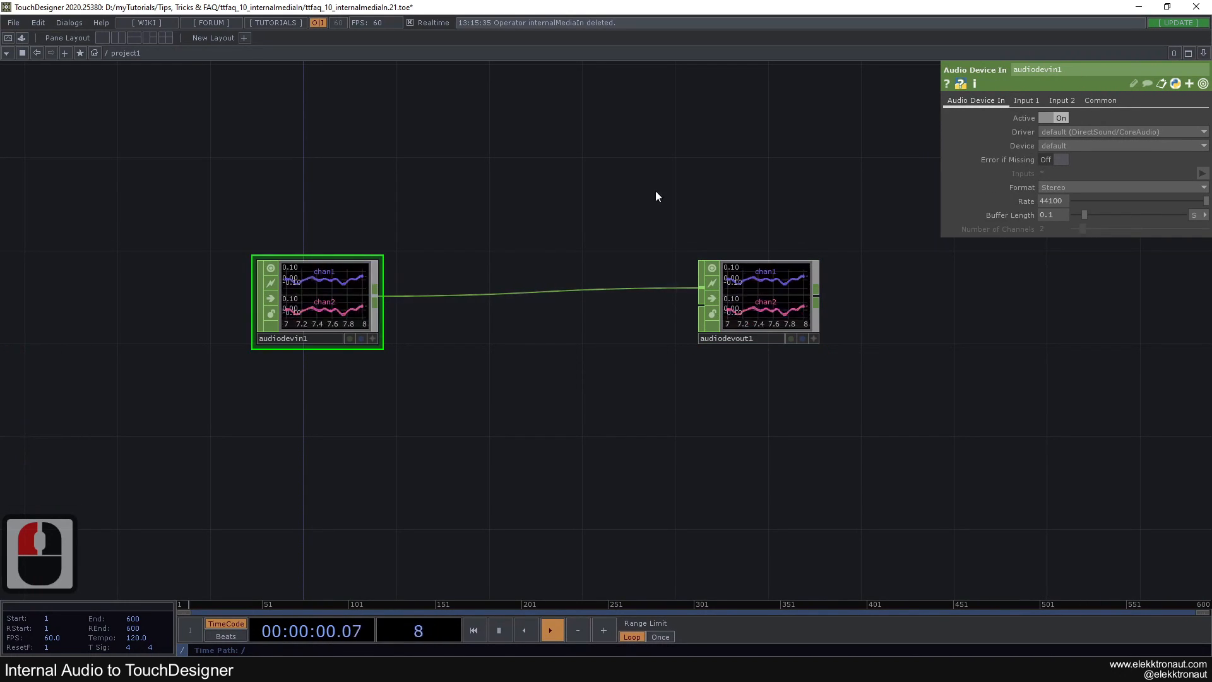
left_click(699, 309)
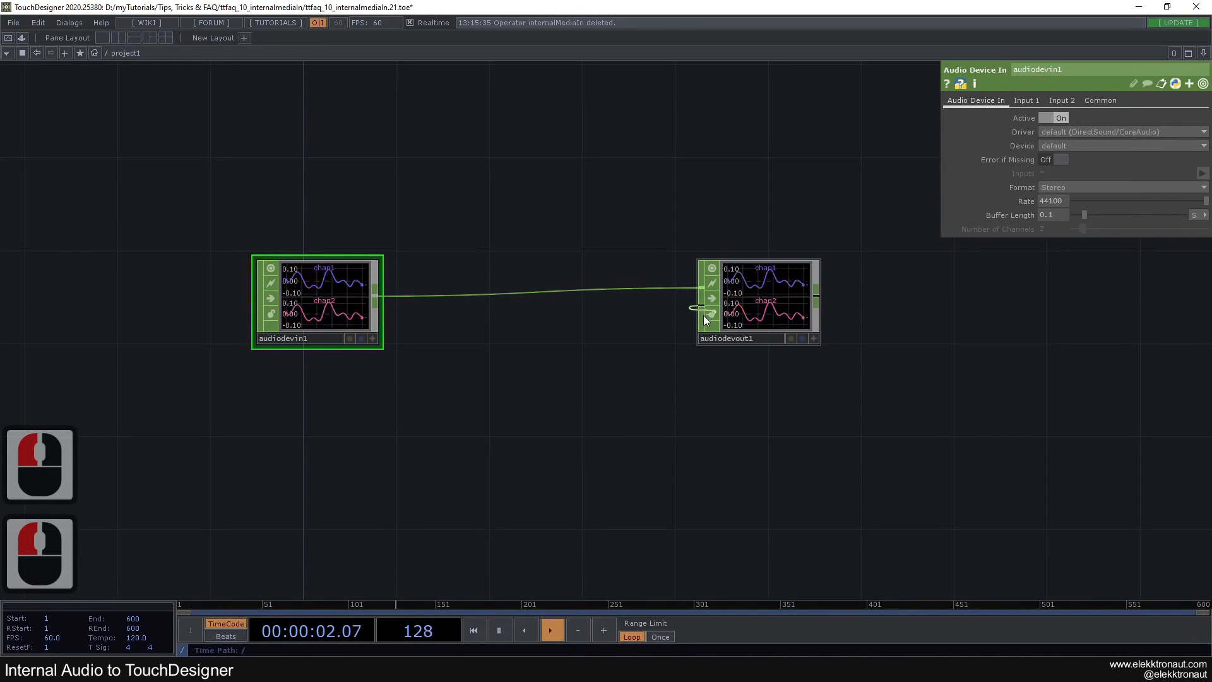
left_click(771, 303)
left_click(770, 303)
left_click(329, 301)
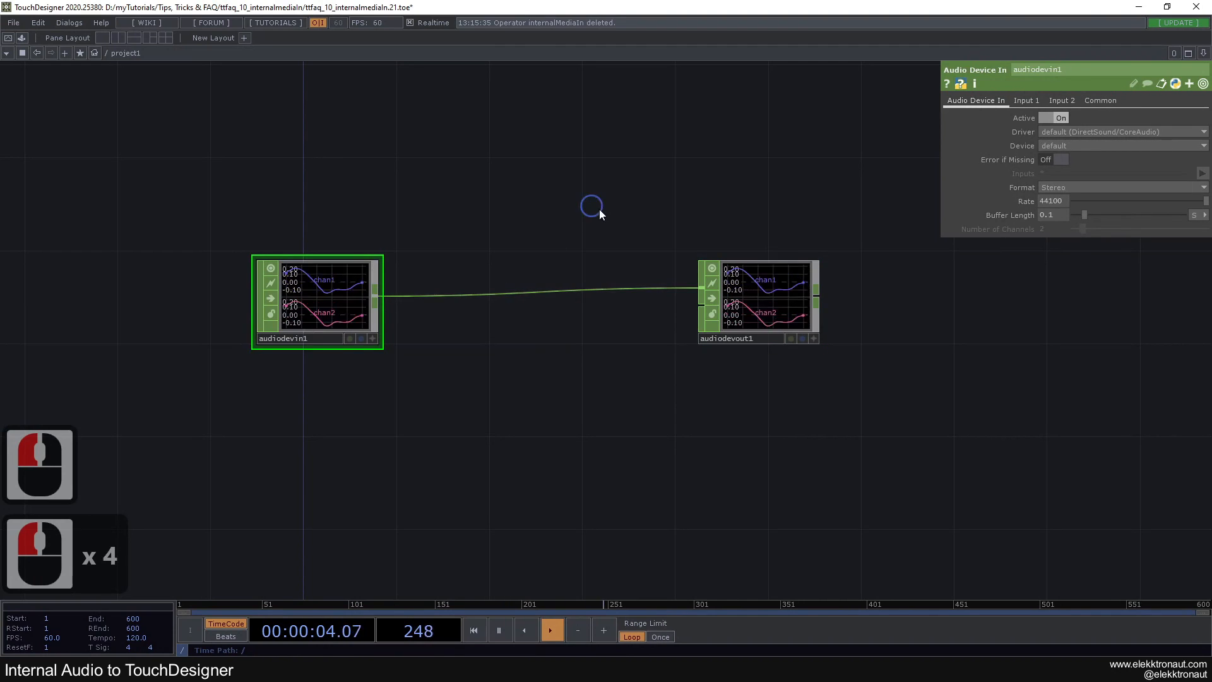
Move audiodevout1 closer to audiodevin1 in the network
left_click_drag(595, 209, 676, 220)
left_click_drag(839, 290, 607, 291)
left_click(524, 361)
left_click_drag(557, 180, 594, 184)
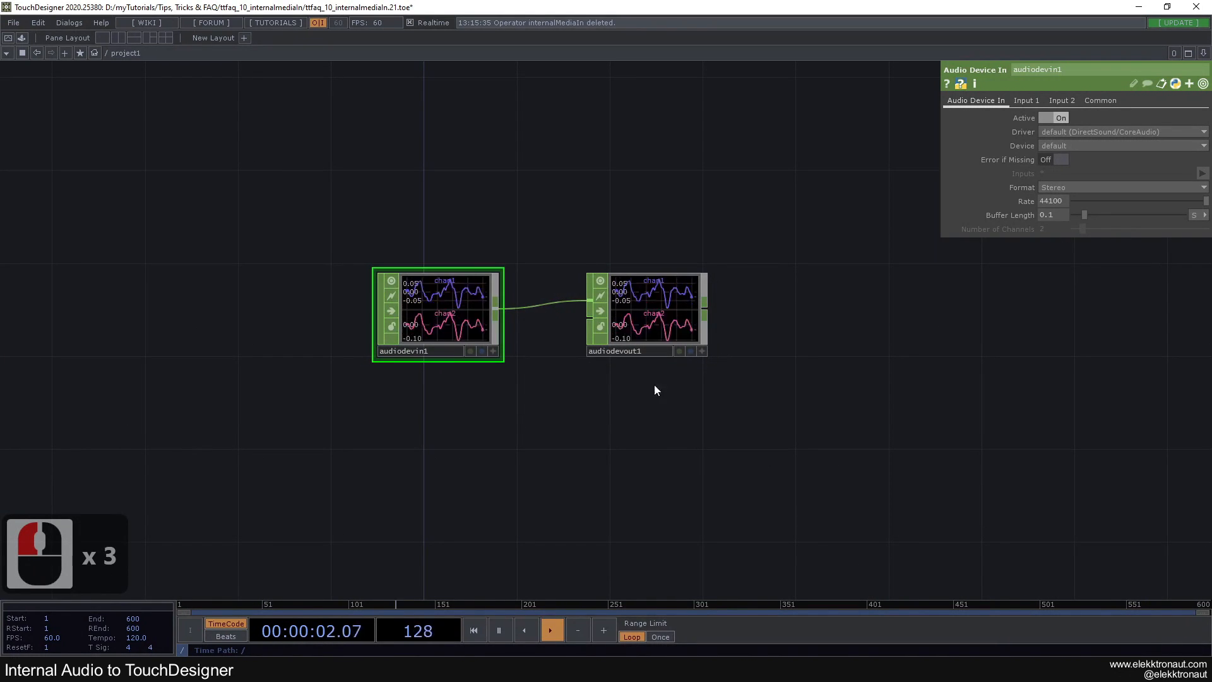
Switch to Spotify to view the playing song, return to TouchDesigner and review the parameters of audiodevin1 and audiodevout1
double_click(673, 320)
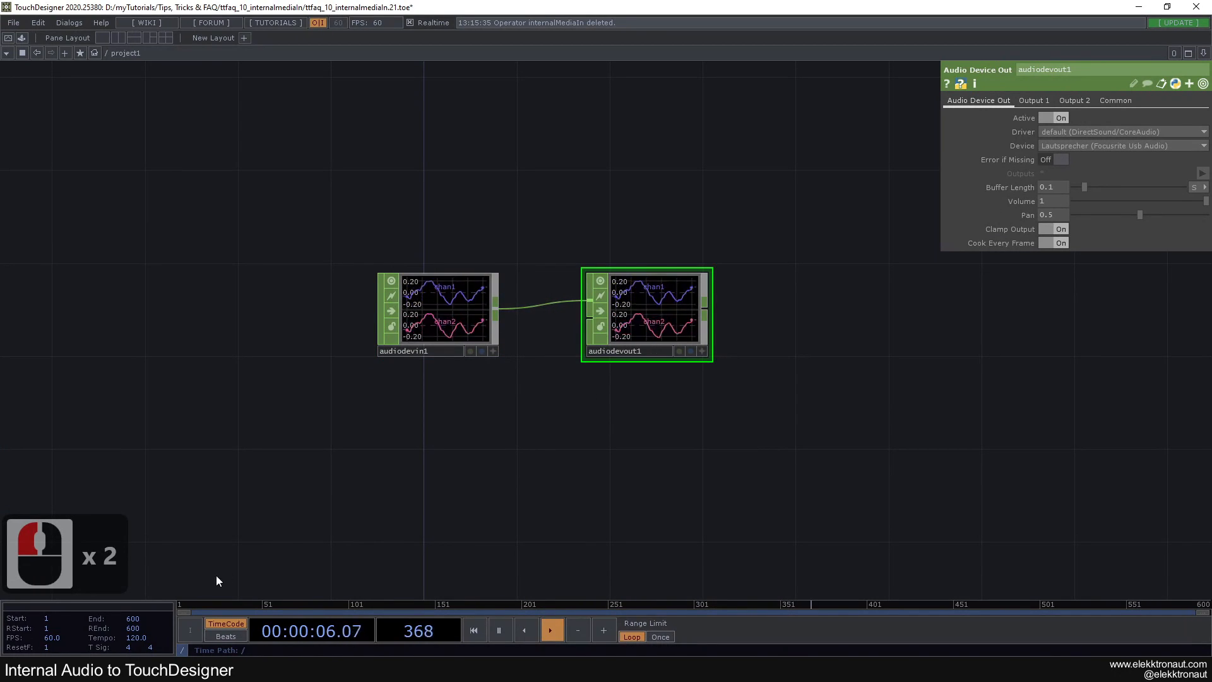
left_click(231, 669)
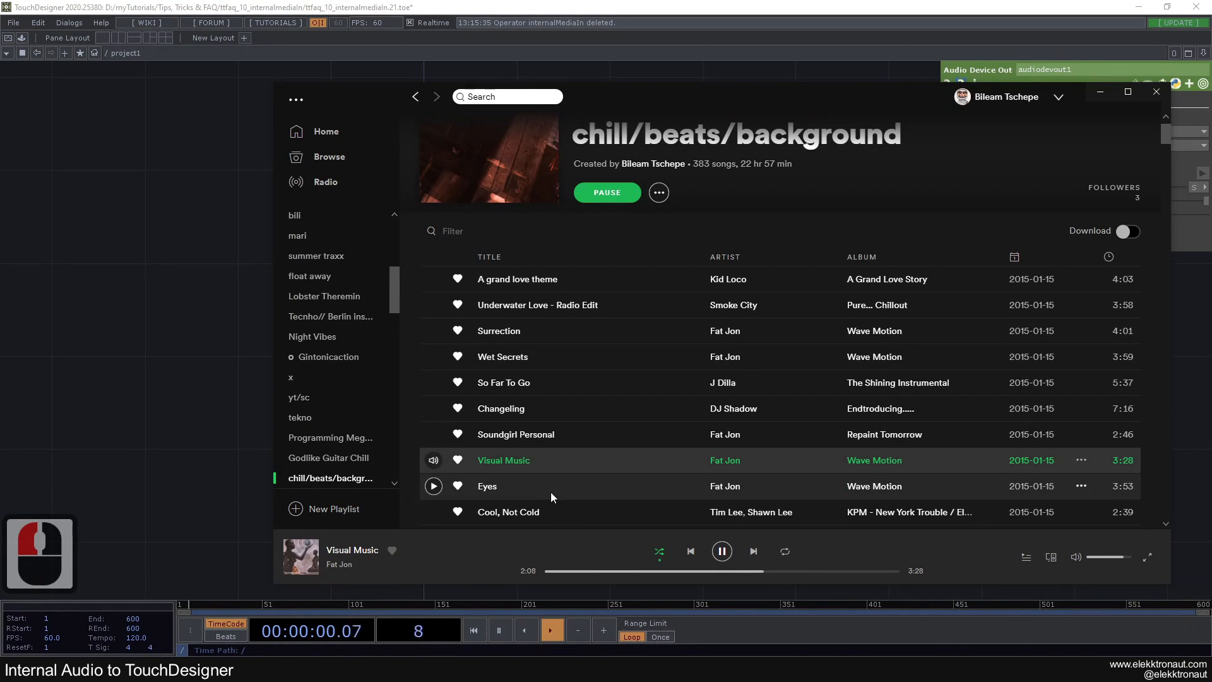
left_click(160, 418)
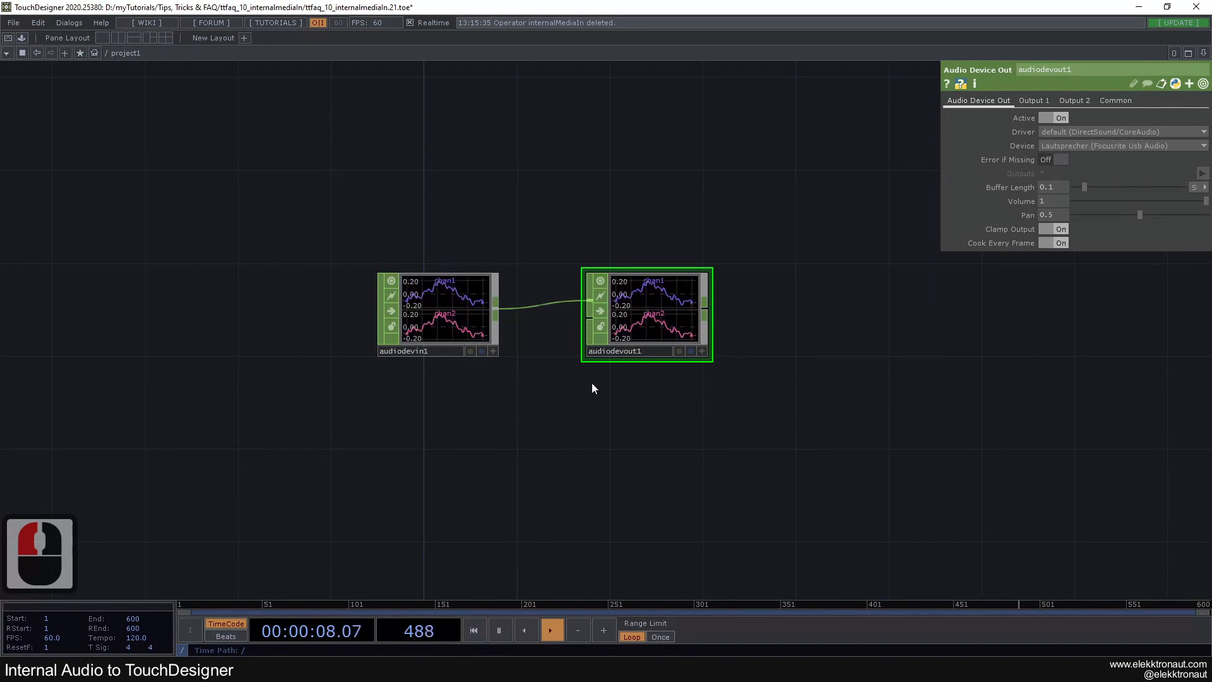
left_click(461, 317)
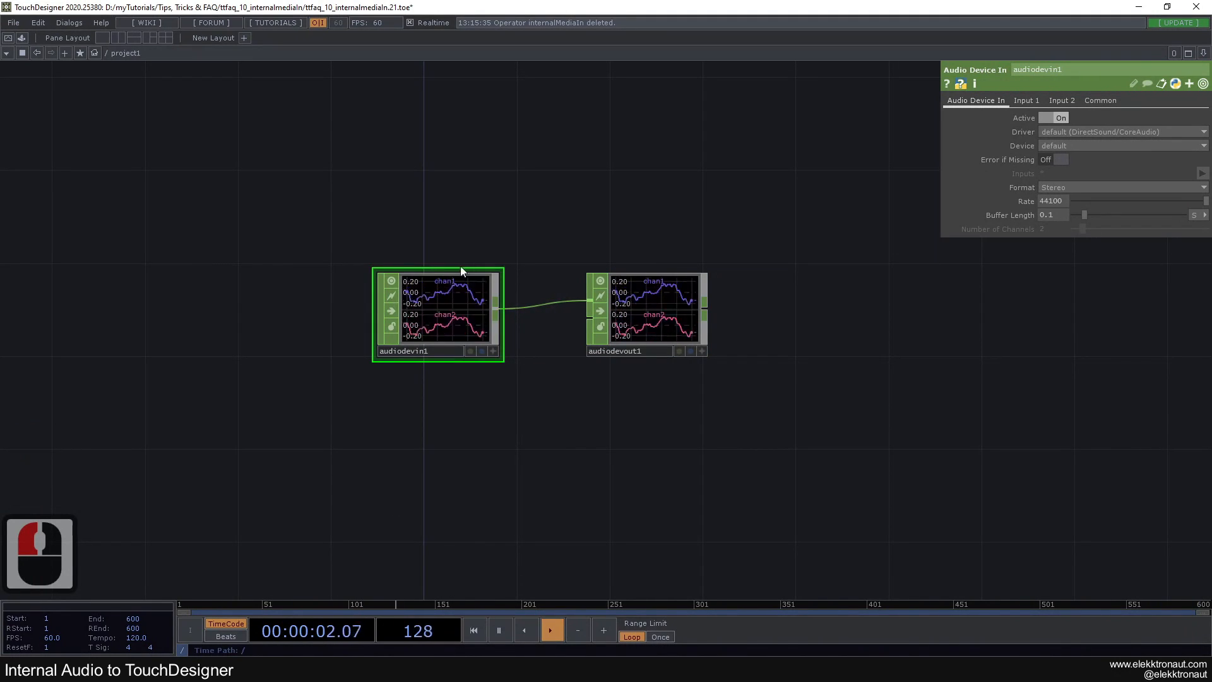
left_click(651, 312)
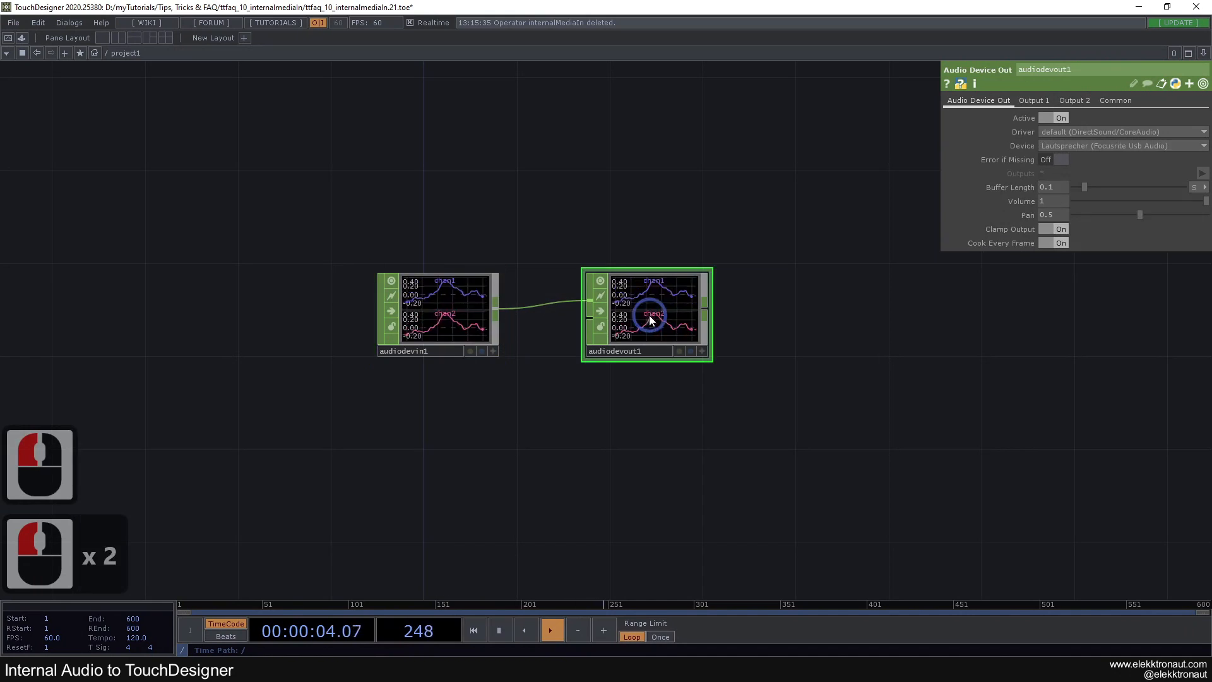
left_click_drag(739, 340, 731, 338)
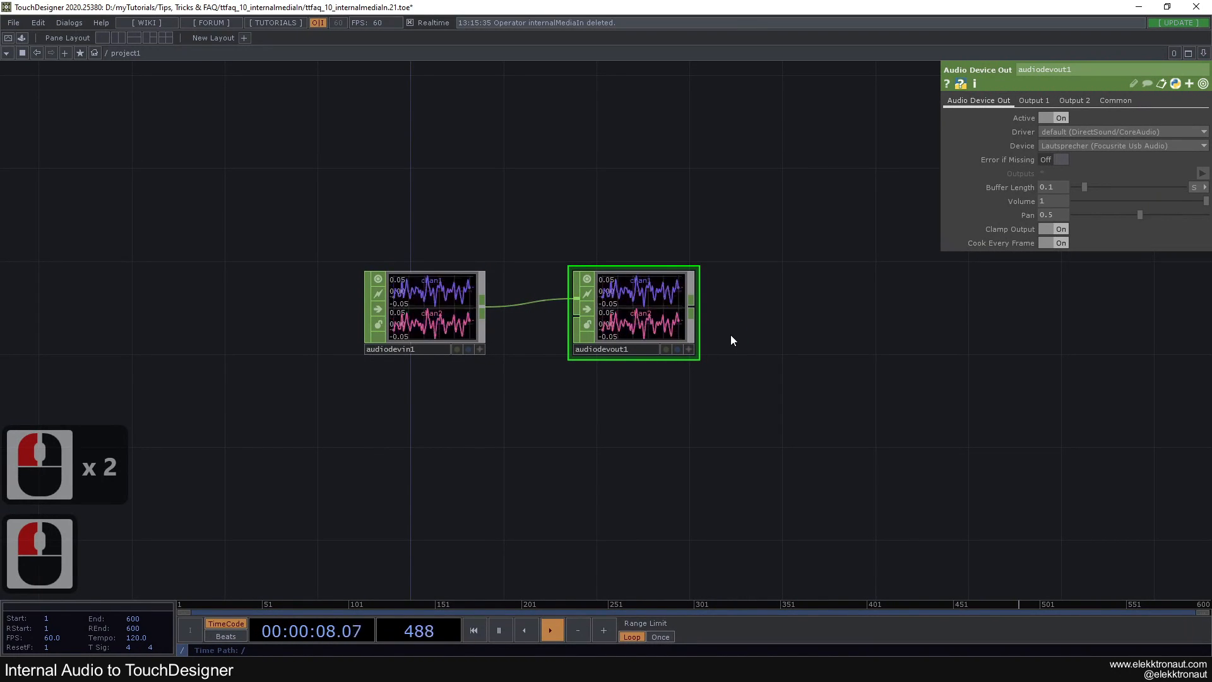
left_click_drag(736, 329, 688, 317)
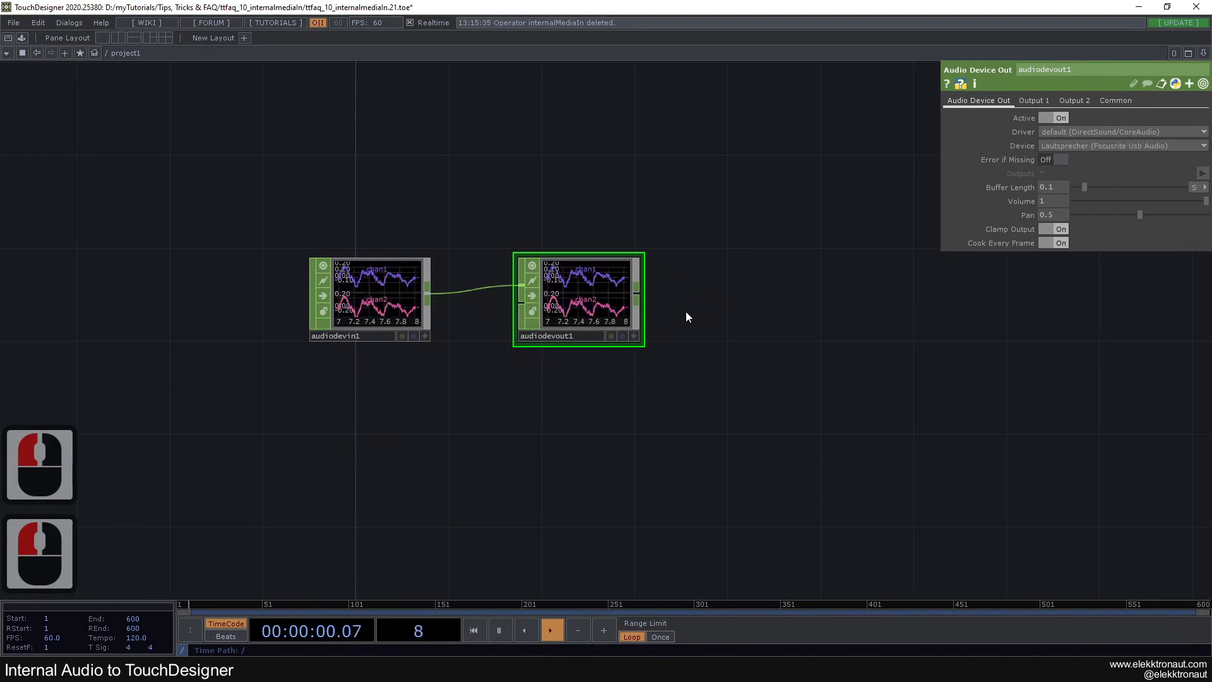
Pause the song in Spotify, briefly play the YouTube video D Base - Dreaming in the browser, and return to TouchDesigner
left_click(158, 669)
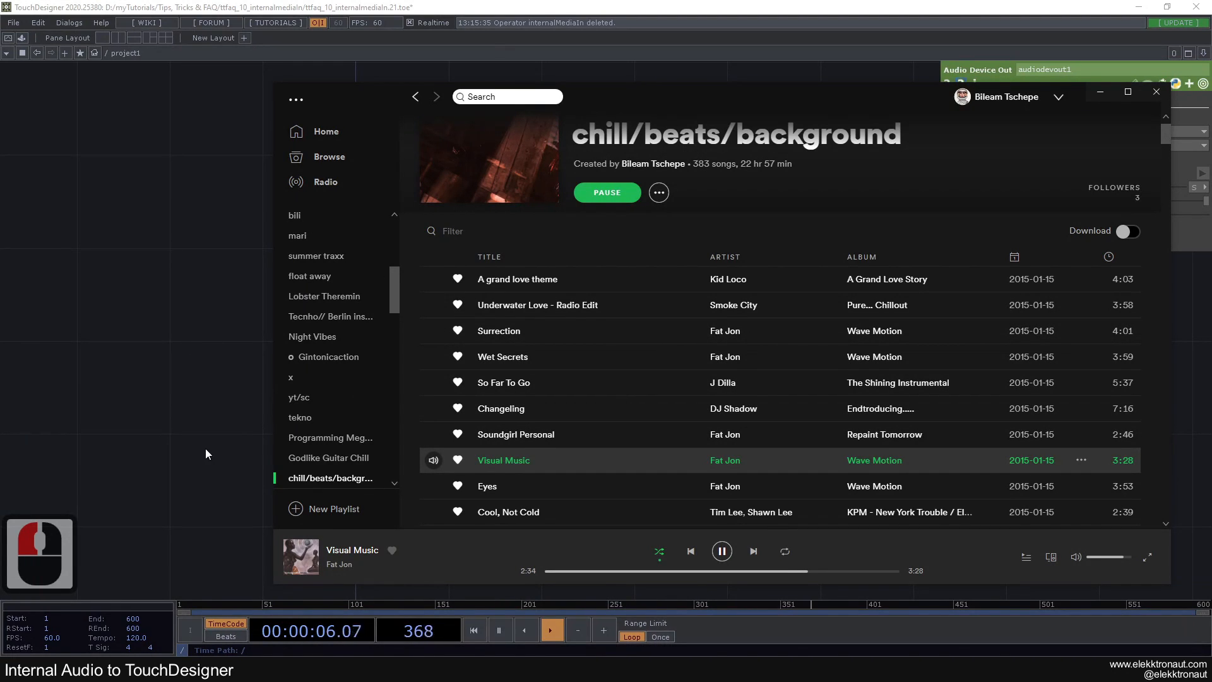
left_click(722, 552)
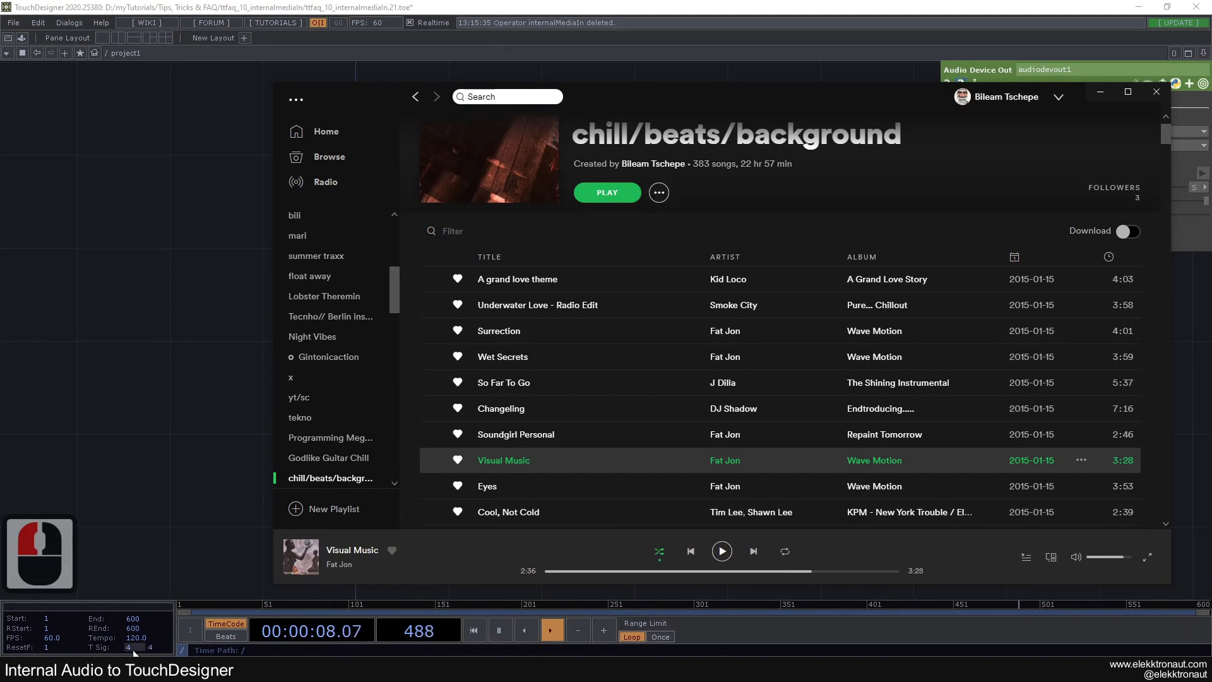
left_click(126, 668)
left_click(217, 9)
left_click(534, 284)
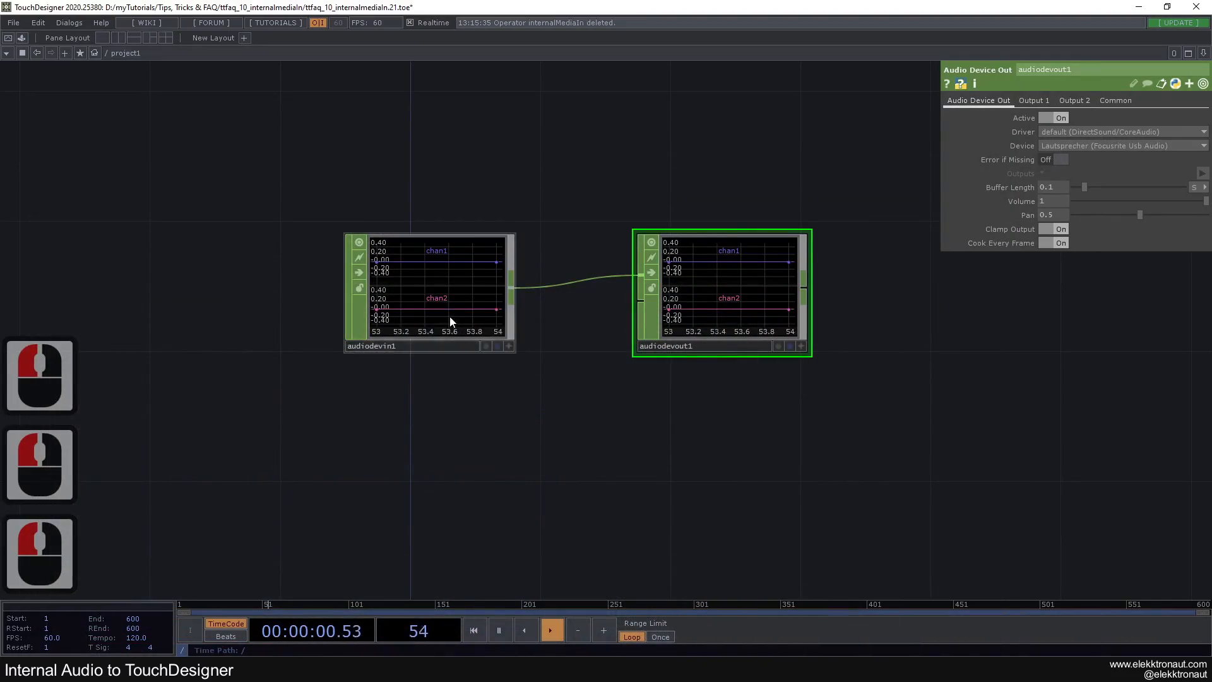
left_click(680, 264)
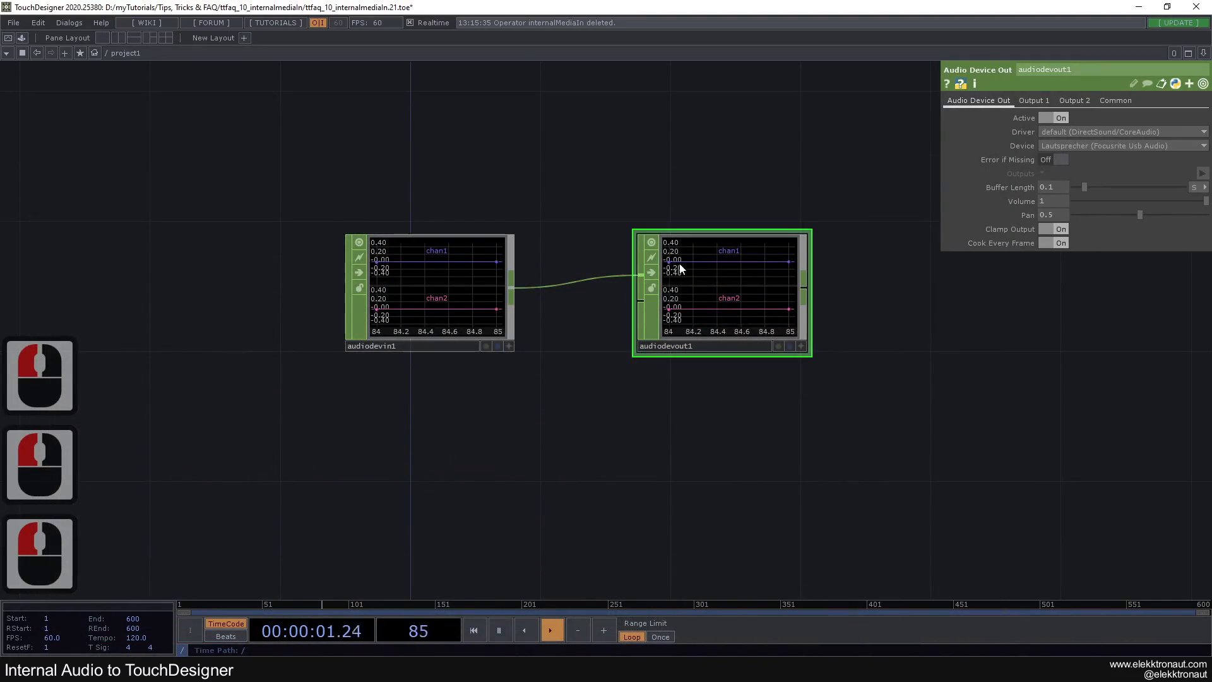
Move audiodevout1 farther from audiodevin1 to make room for more operators in the network
left_click_drag(709, 413, 374, 270)
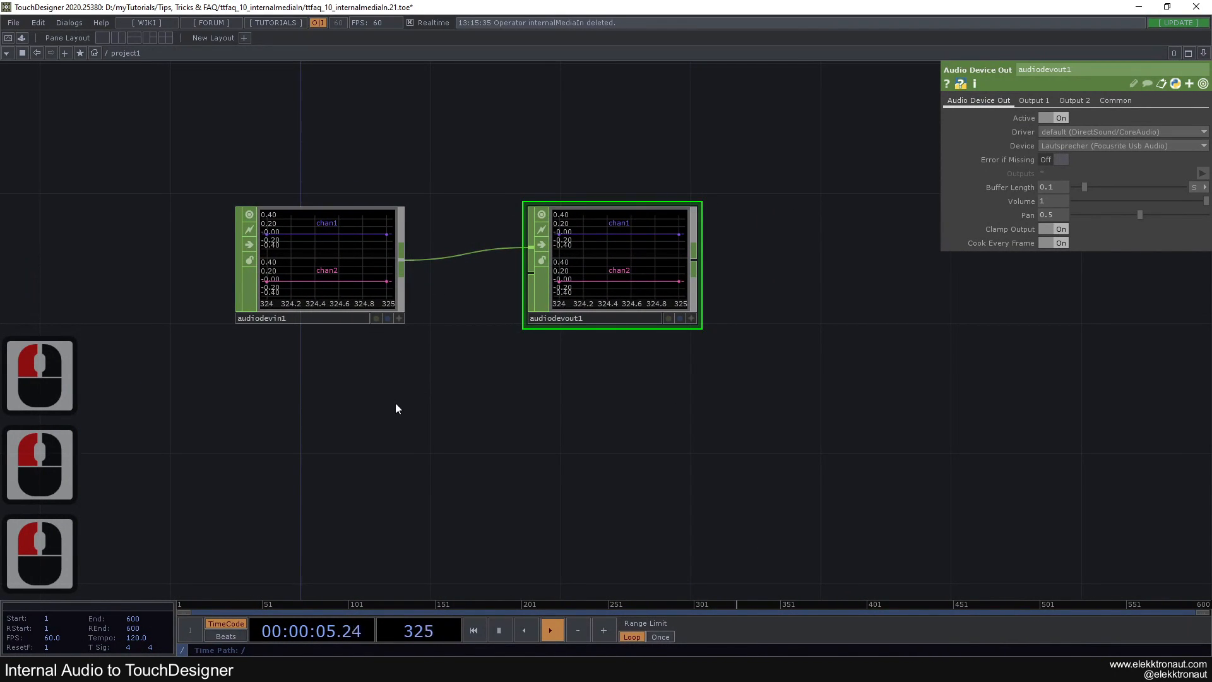
scroll(392, 404, "down", 2)
left_click_drag(393, 404, 347, 358)
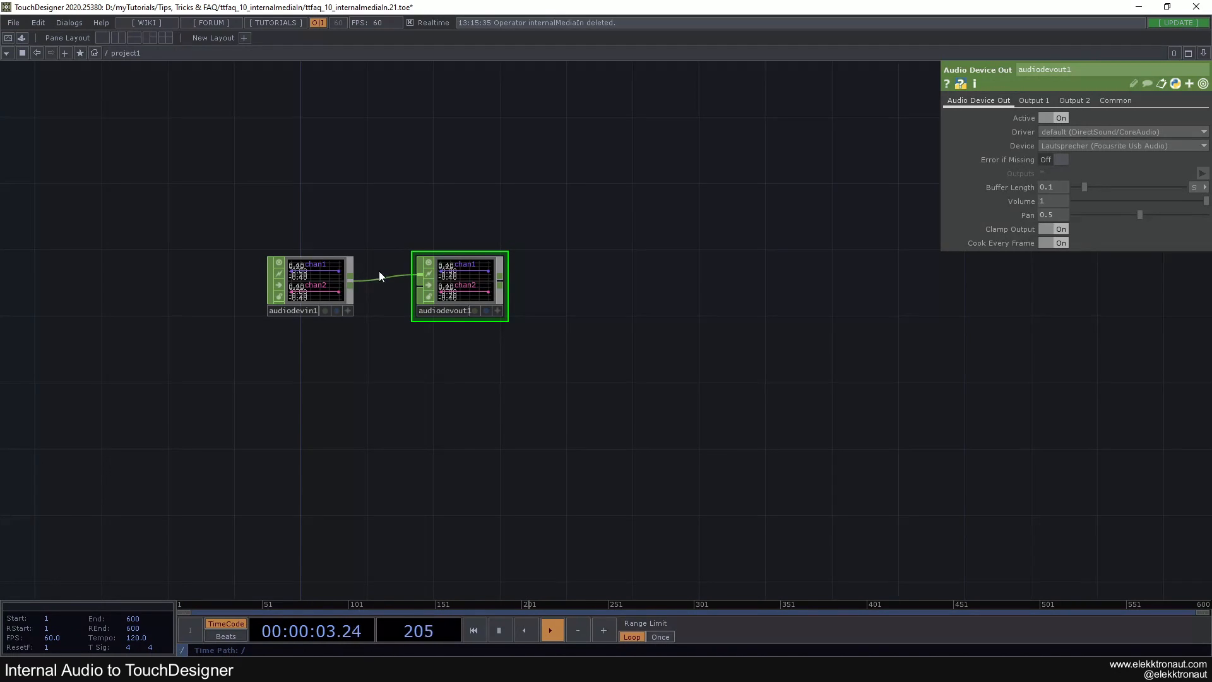
left_click_drag(432, 271, 614, 271)
left_click_drag(477, 358, 495, 335)
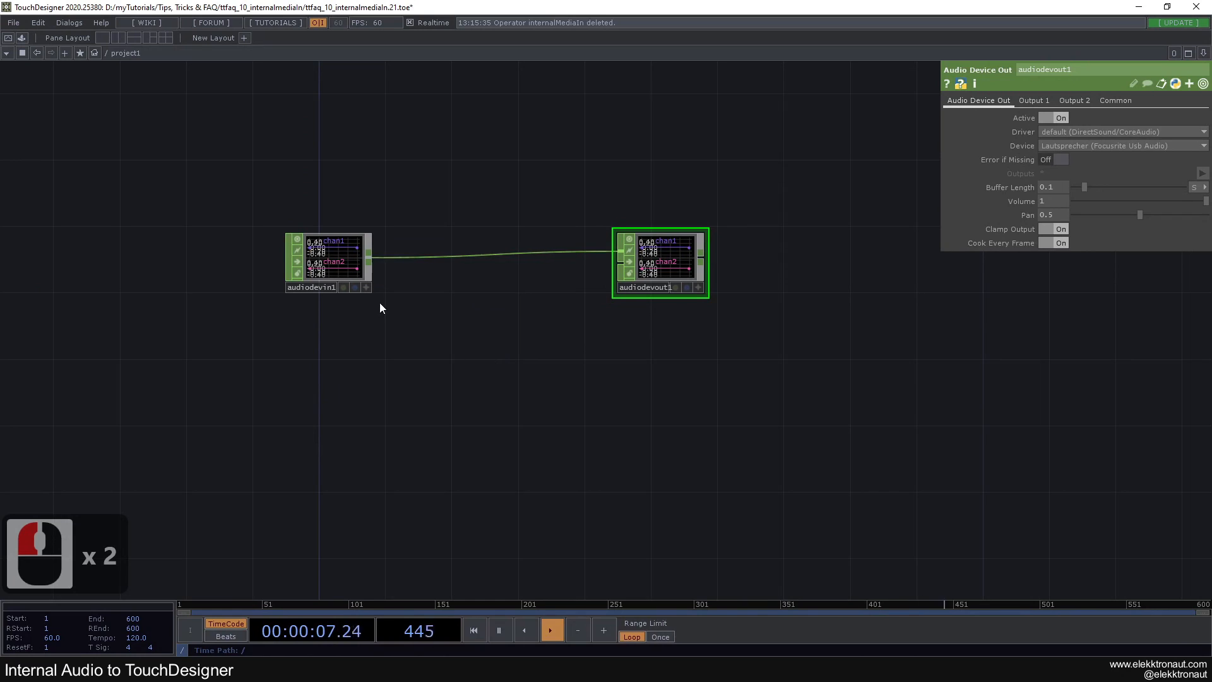
Branch a Math CHOP off audiodevin1's output and place it below the existing connection to audiodevout1
middle_click(371, 263)
type("ma")
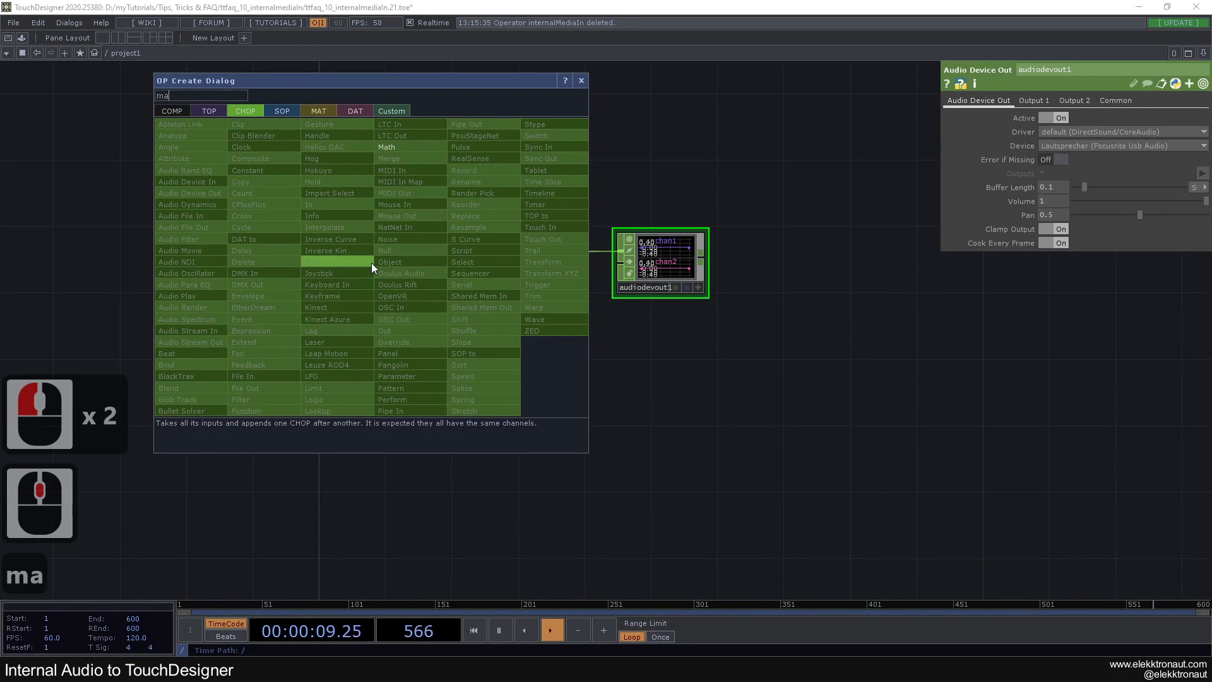
left_click(386, 146)
left_click(454, 392)
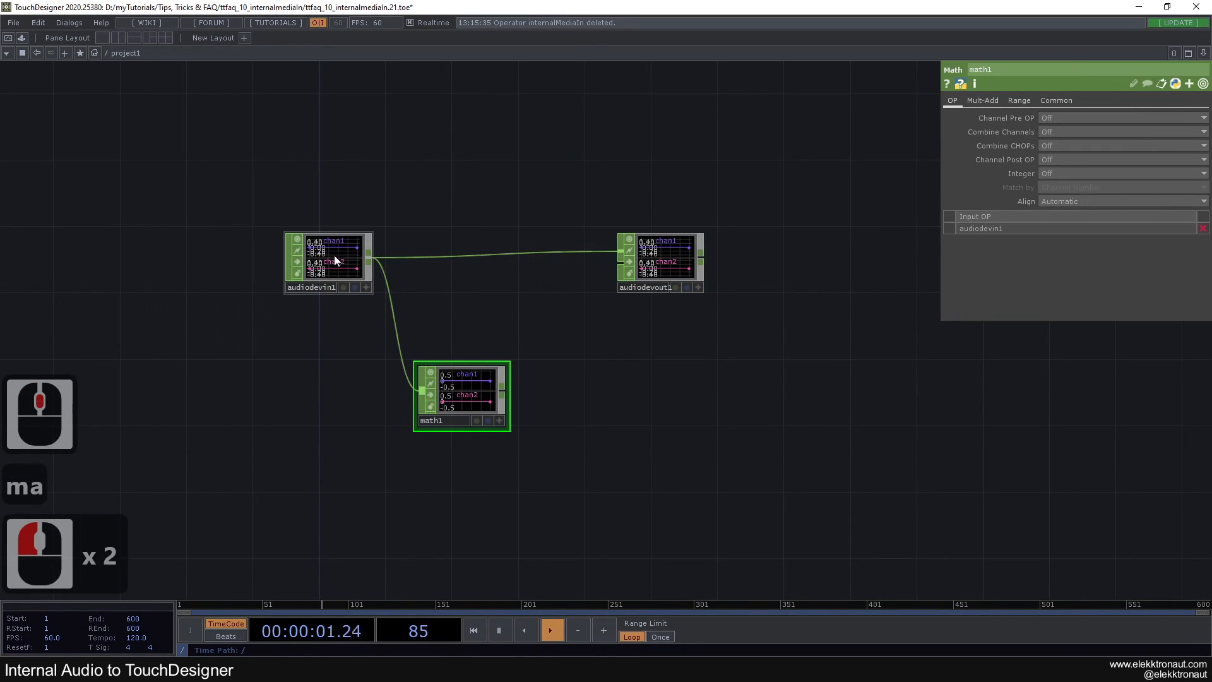
Shift math1 slightly away from audiodevin1 and set its Combine Channels to Average
left_click_drag(468, 386, 502, 385)
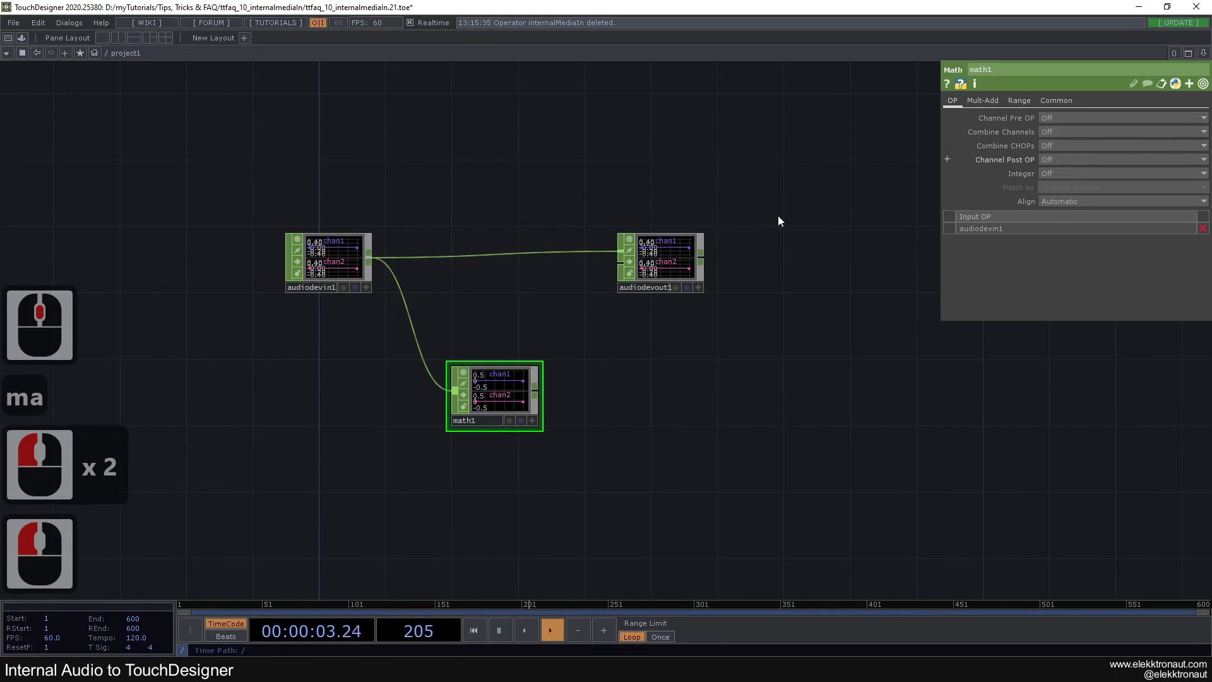
left_click(341, 251)
left_click(493, 394)
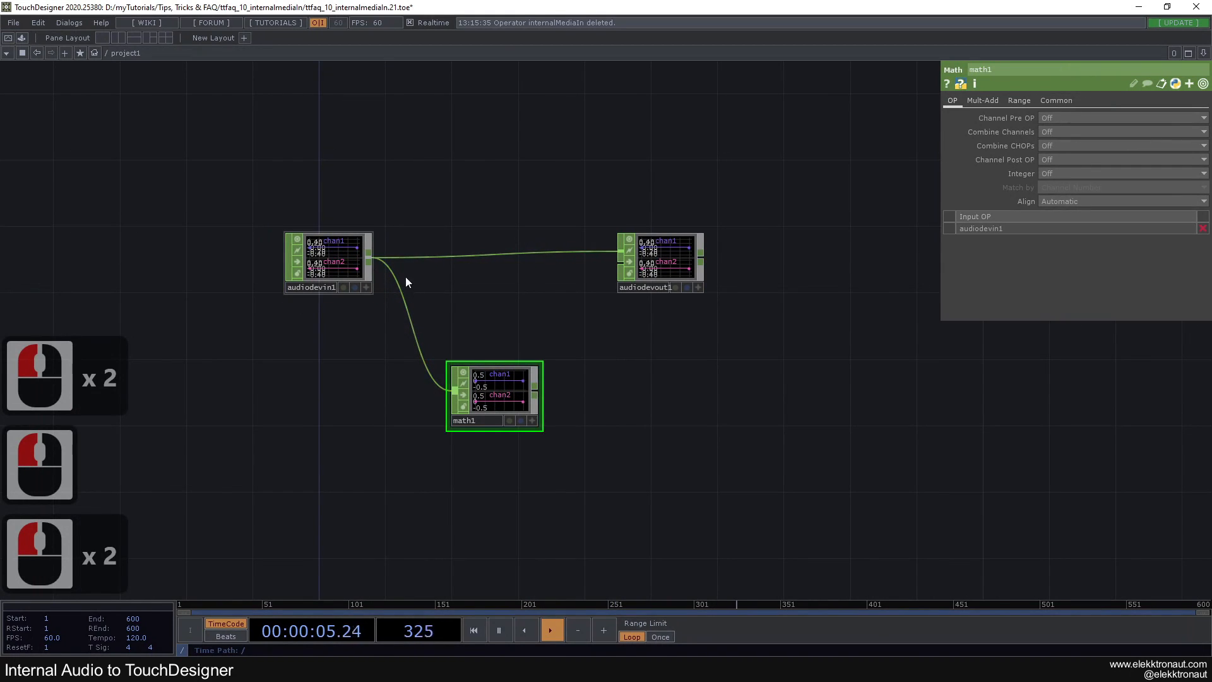
scroll(467, 400, "up", 2)
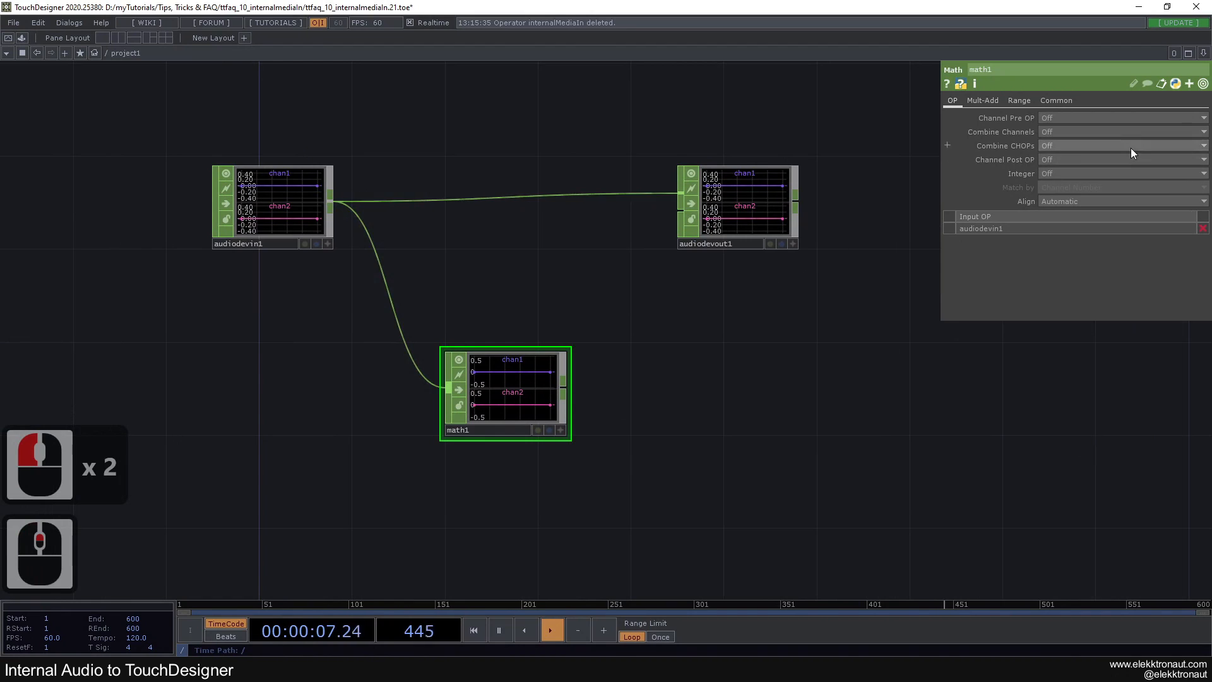
left_click(1055, 199)
left_click_drag(585, 343, 479, 327)
left_click(490, 370)
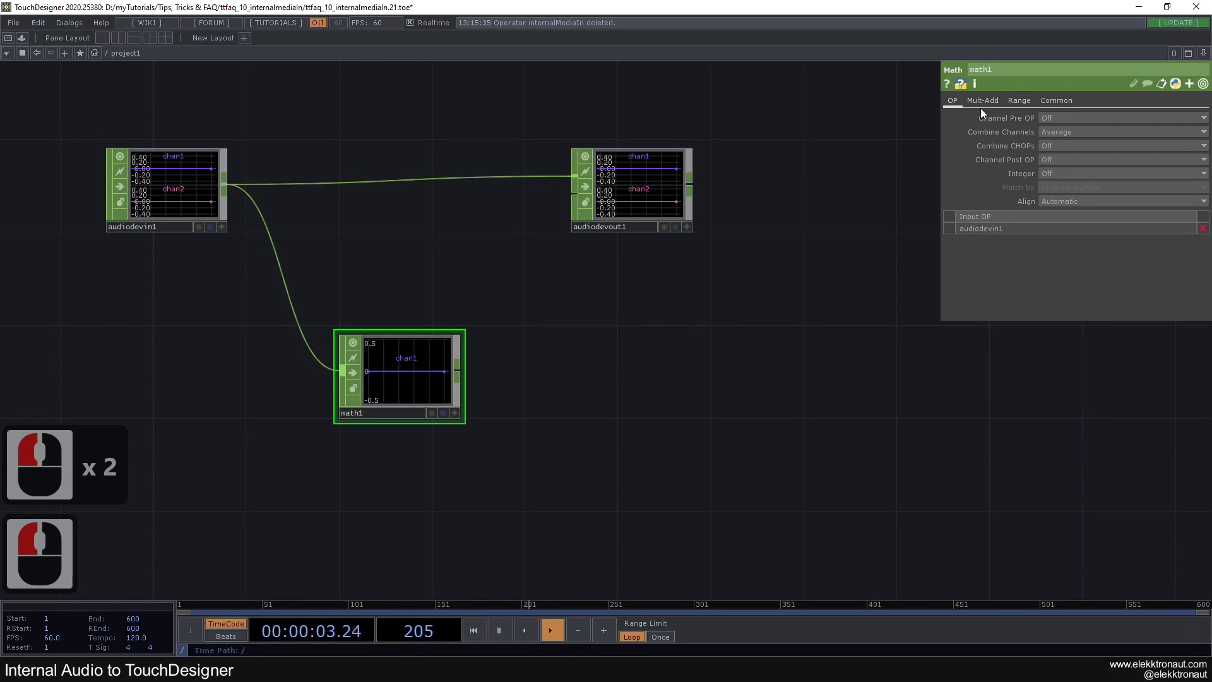
Append an Audio Spectrum CHOP to math1's output and place it beside math1
left_click(456, 373)
type("a")
left_click(297, 430)
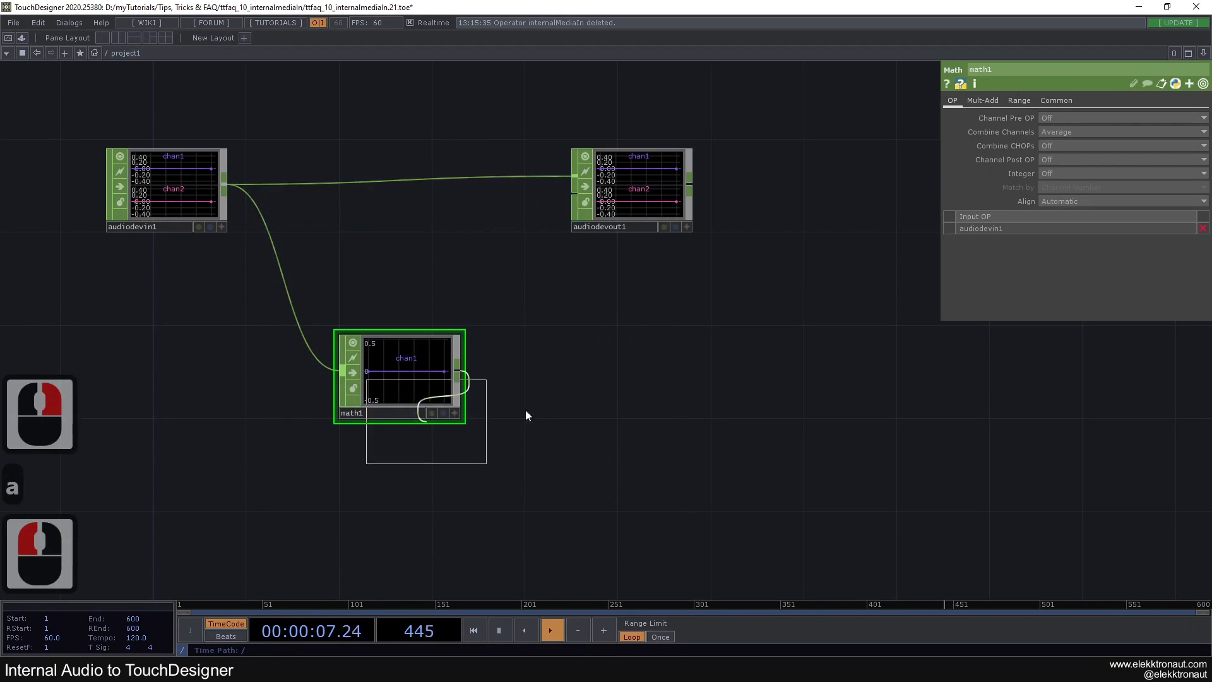
left_click(615, 372)
left_click(616, 375)
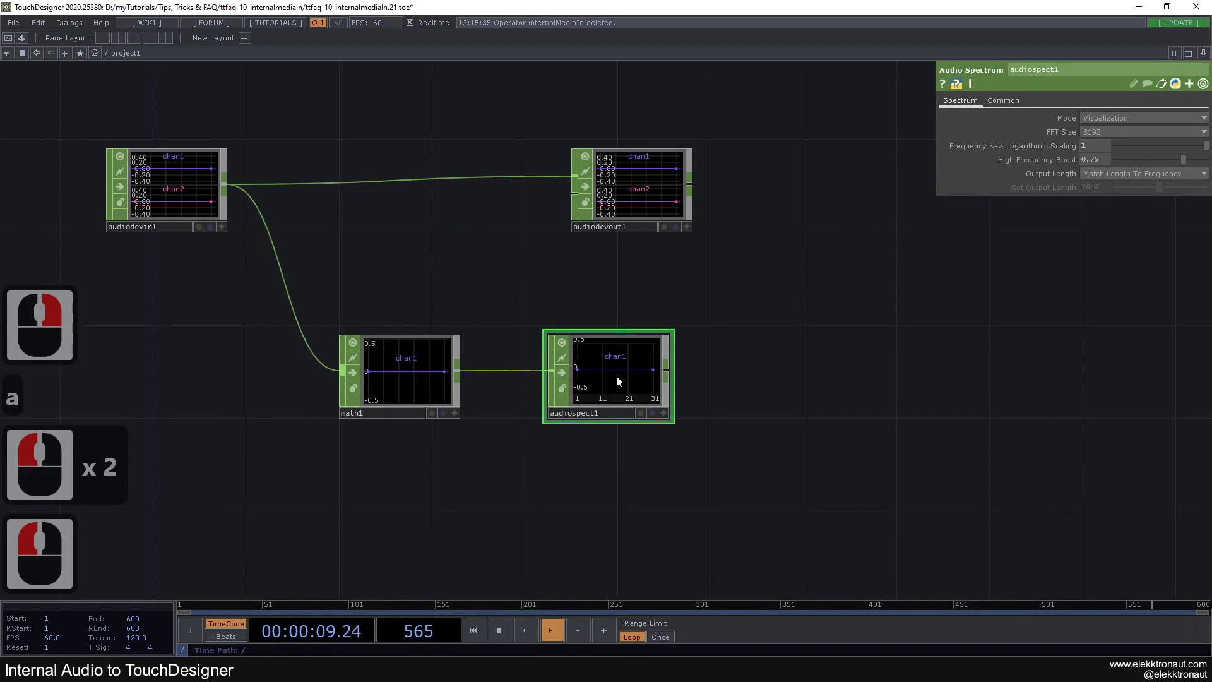
Append a Null CHOP to audiospect1 and branch a second Null off math1, placing it below the first
key("alt+n")
double_click(923, 376)
left_click(397, 373)
key("alt+n")
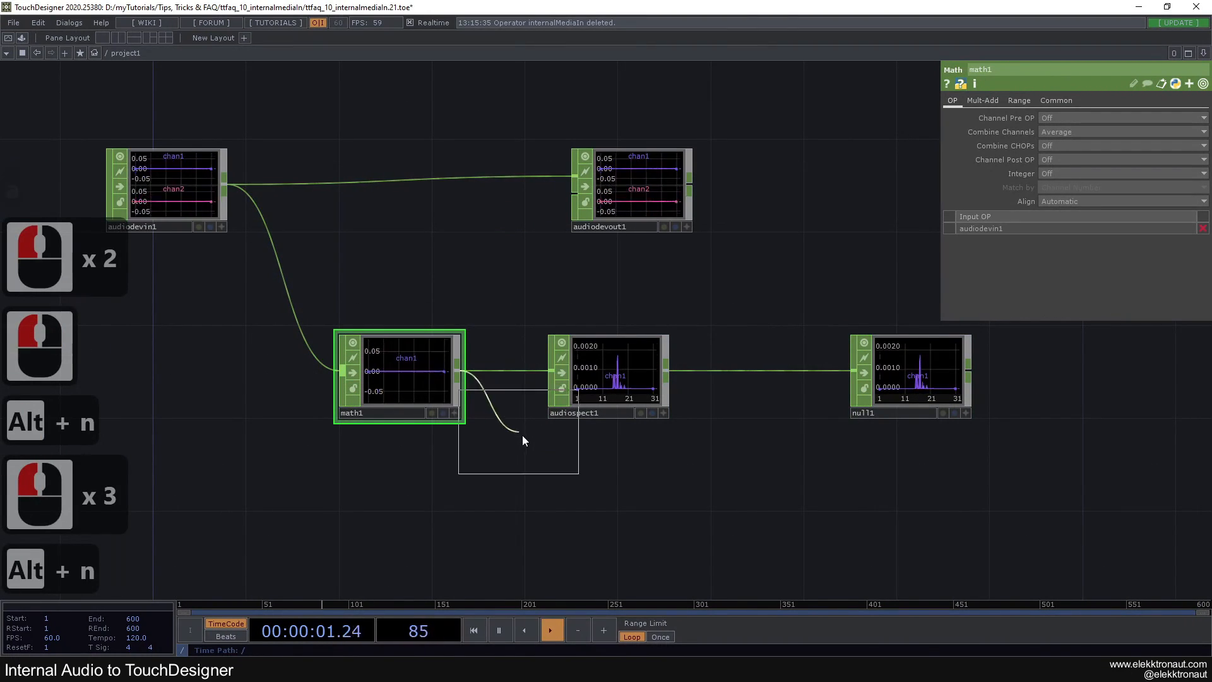
double_click(915, 514)
left_click_drag(710, 299, 507, 274)
scroll(674, 282, "down", 3)
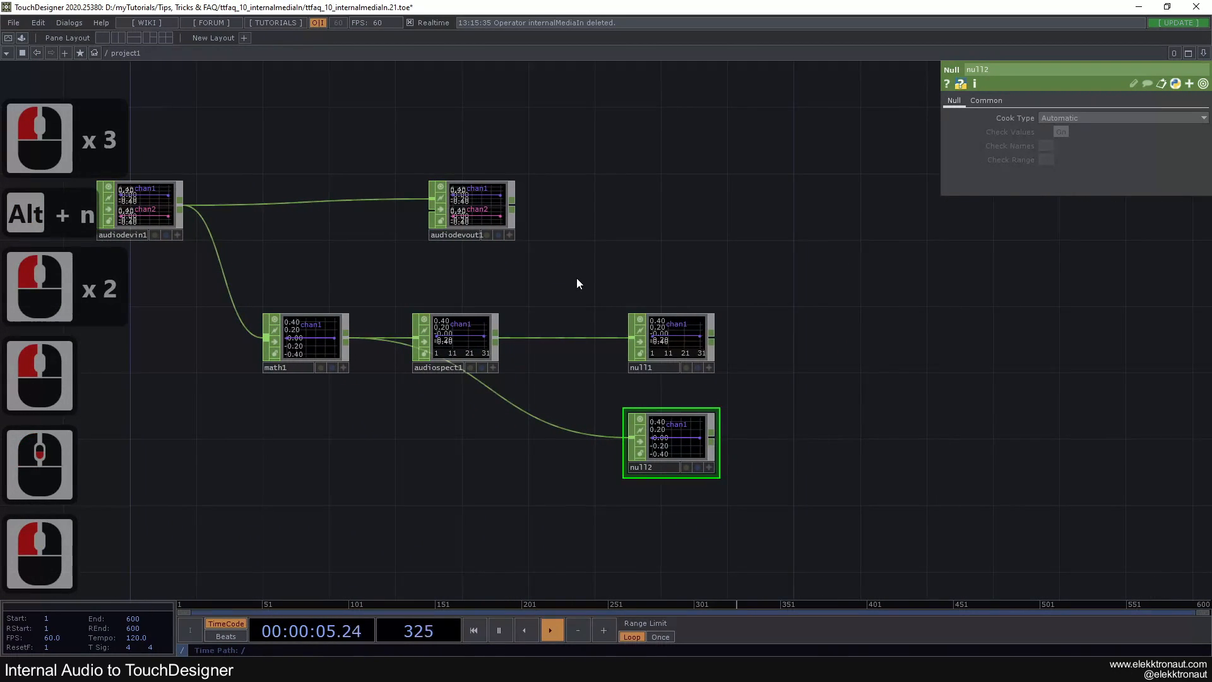
Collapse audiodevin1, audiodevout1, math1 and audiospect1 into a Base component, leaving both Nulls outside
left_click_drag(655, 298, 894, 354)
right_click_drag(298, 164, 764, 475)
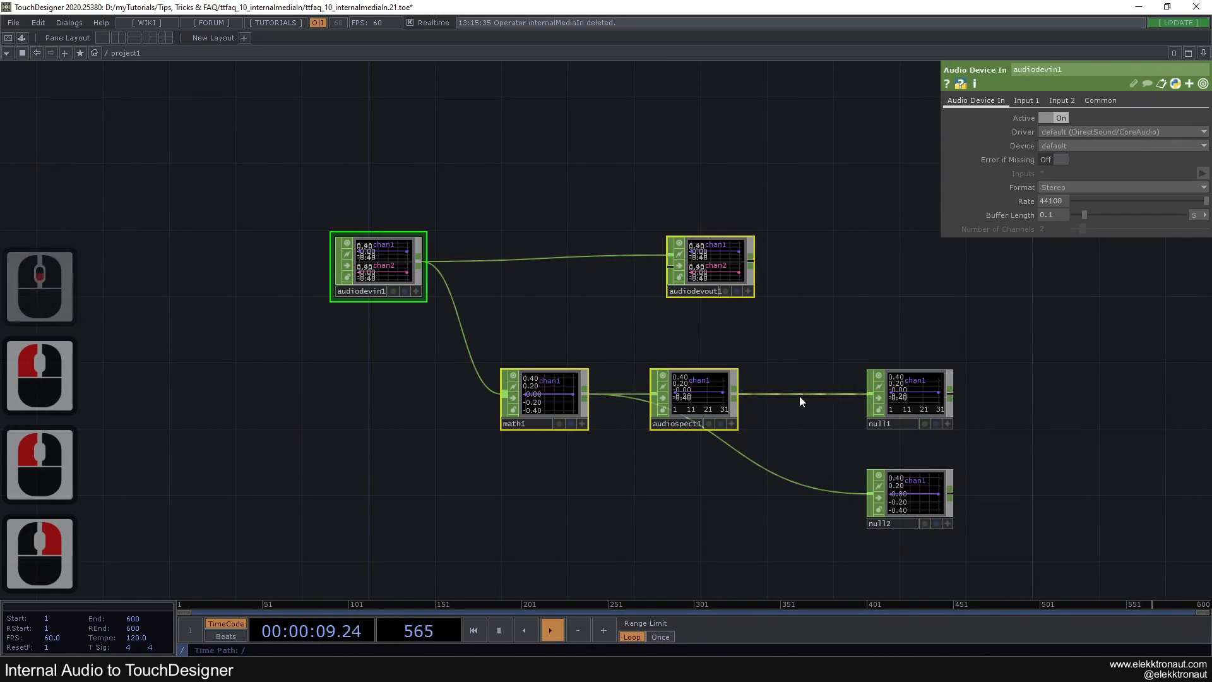
right_click(835, 320)
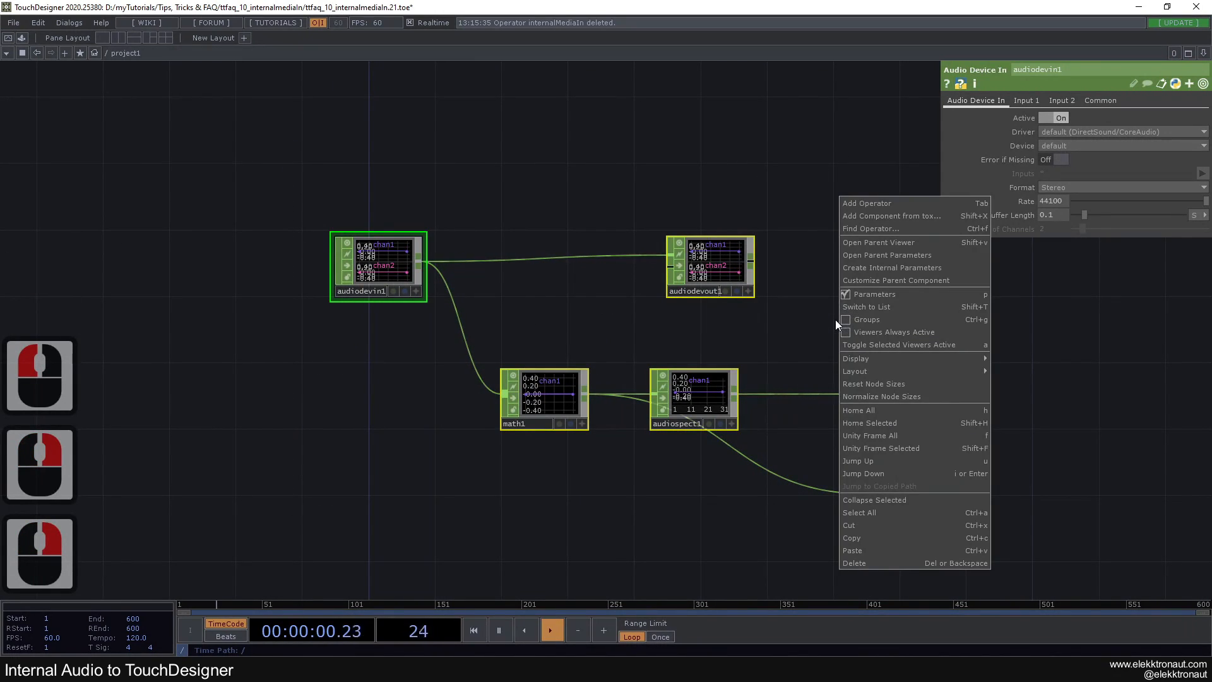
left_click(874, 499)
left_click_drag(607, 352, 604, 469)
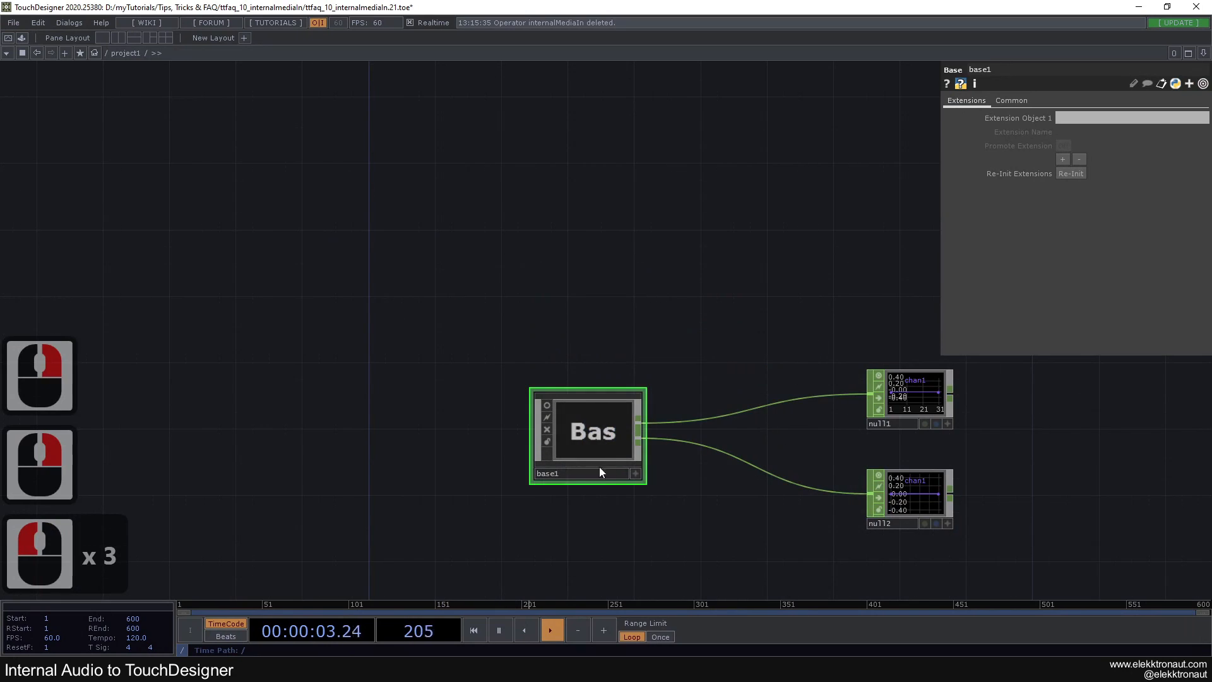
Rename the new Base component as internalMediaIn
double_click(567, 475)
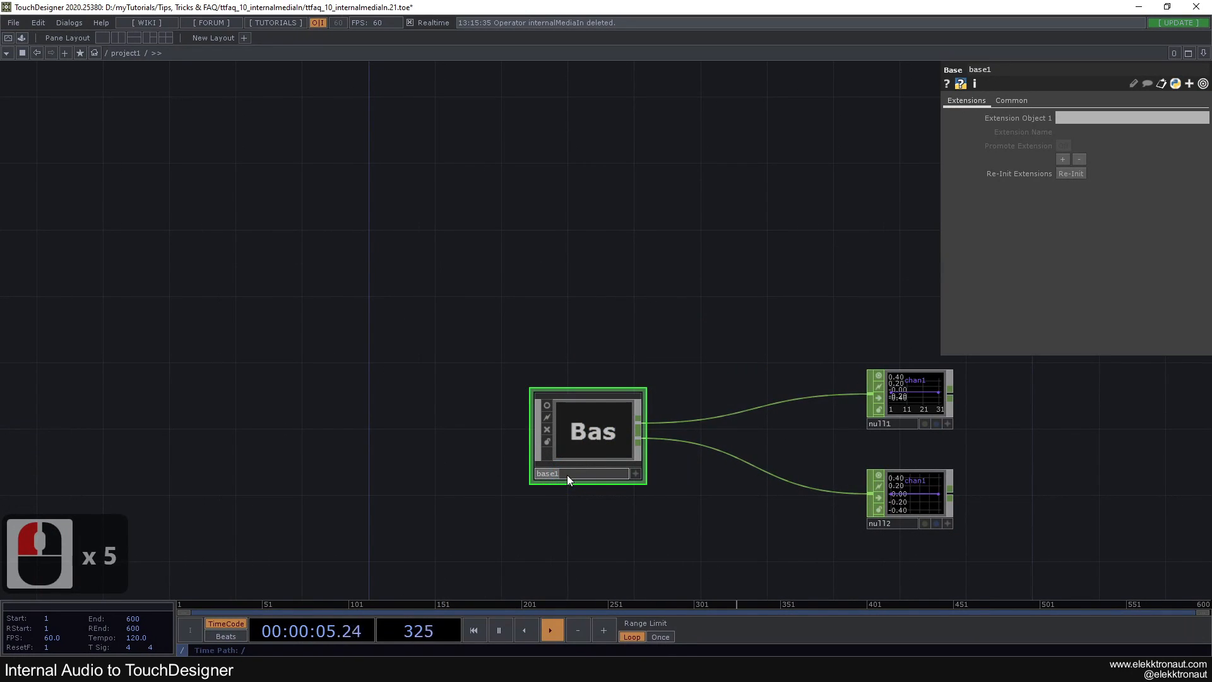
type("inten")
key("BackSpace")
type("rnalMediaIn")
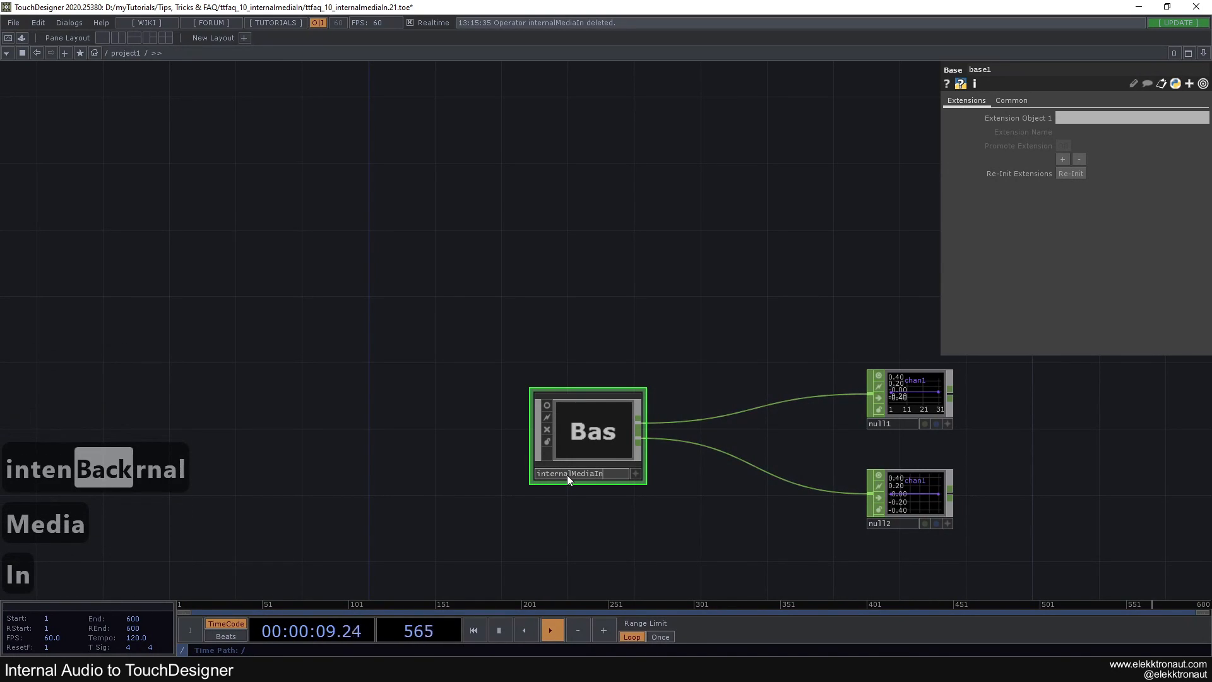
key("Return")
Delete the two Null CHOPs connected to internalMediaIn's outputs
left_click_drag(571, 272, 545, 244)
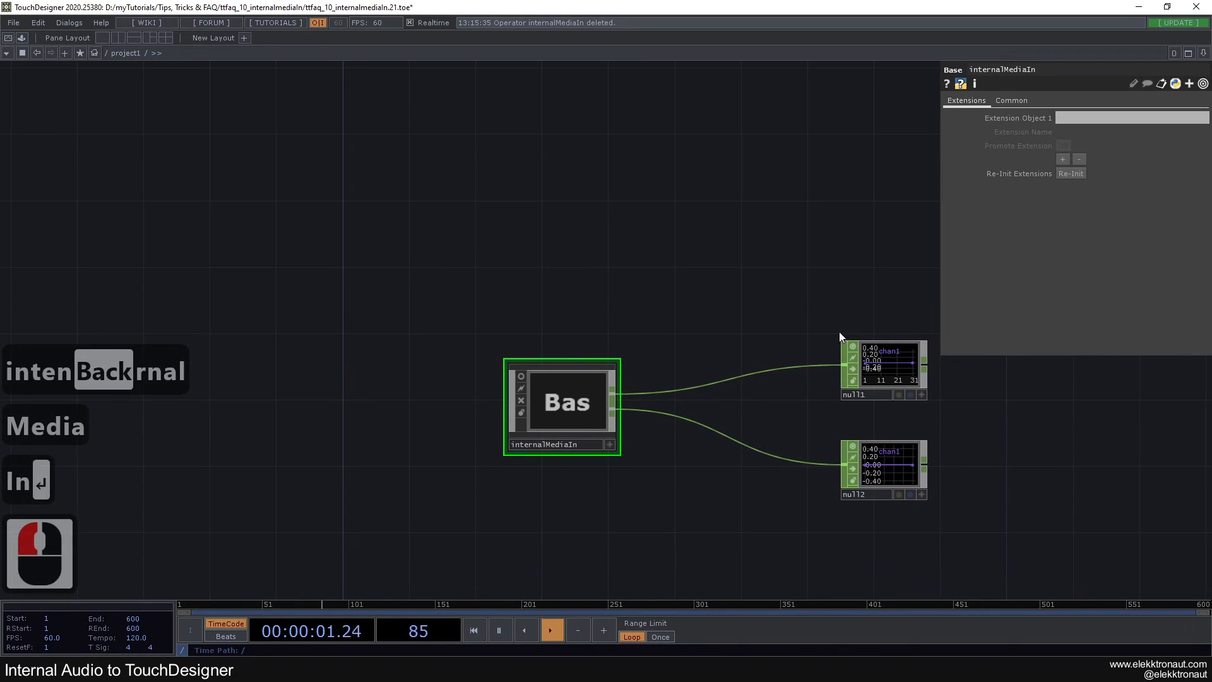
right_click_drag(820, 335, 947, 506)
key("Delete")
Enter internalMediaIn and rearrange its operators so out1 follows audiospect1 and out2 sits below out1
left_click(554, 406)
scroll(554, 406, "up", 10)
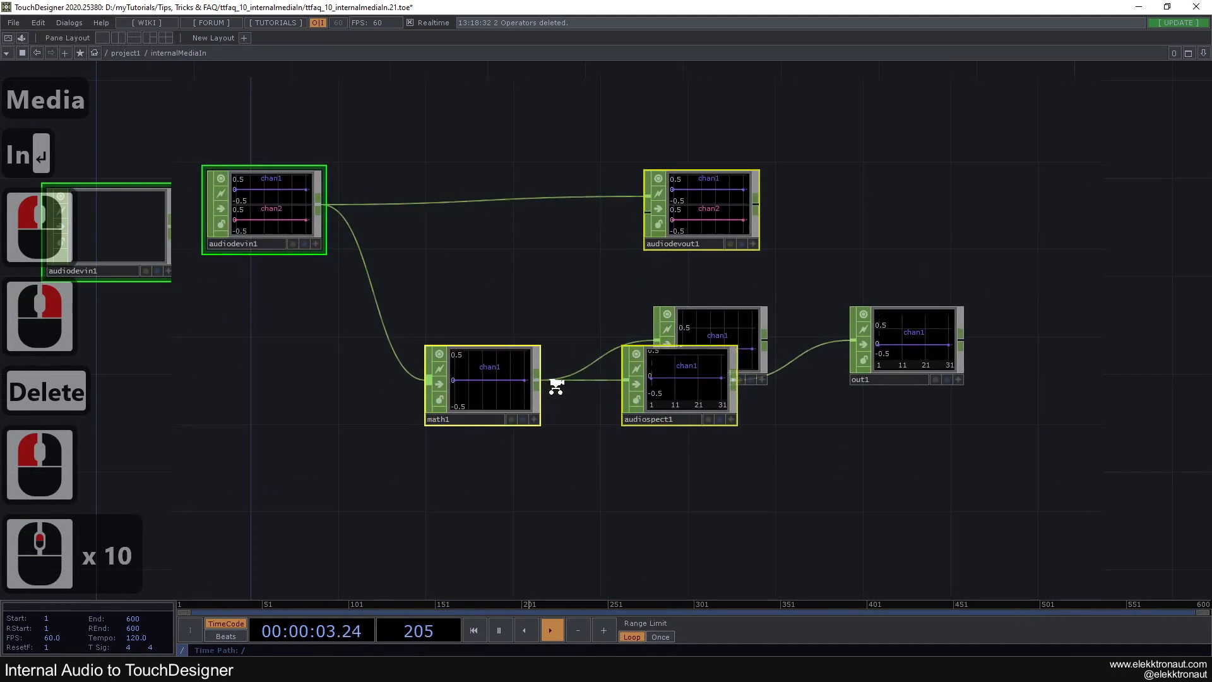
left_click(498, 328)
scroll(498, 329, "down", 1)
left_click_drag(621, 366, 774, 500)
left_click_drag(567, 404, 584, 403)
left_click(698, 310)
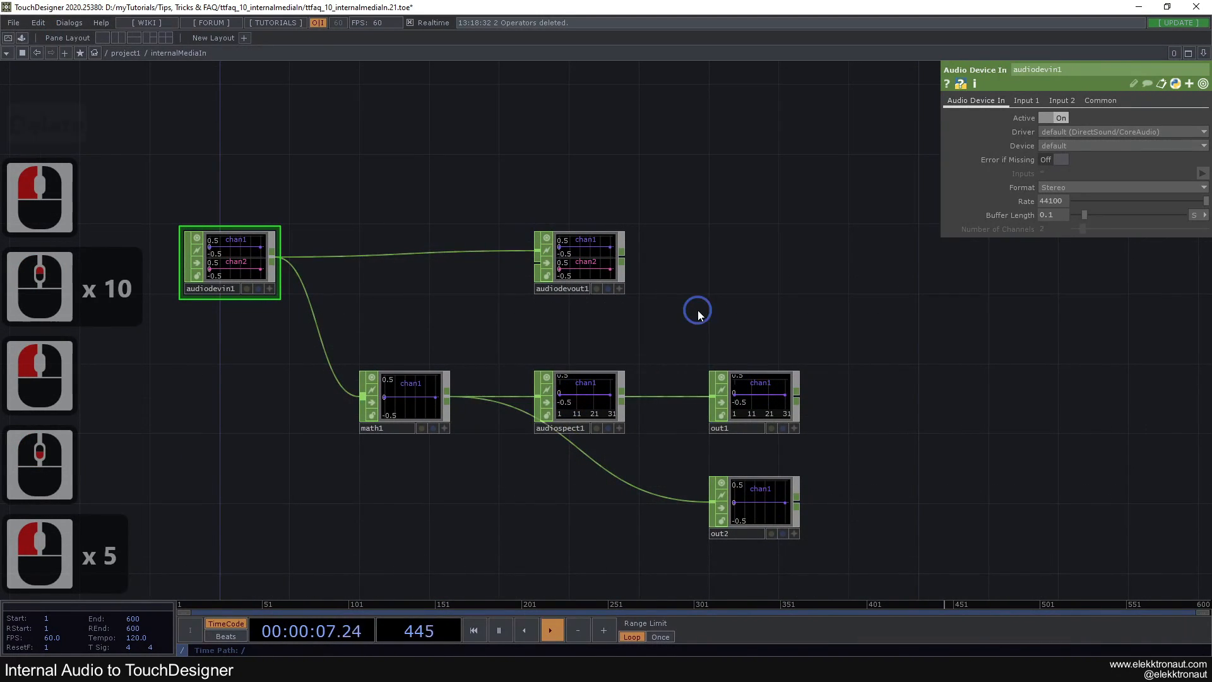
Branch a Null CHOP off audiospect1's output and place it above out1, beside audiodevout1
left_click_drag(640, 327, 494, 367)
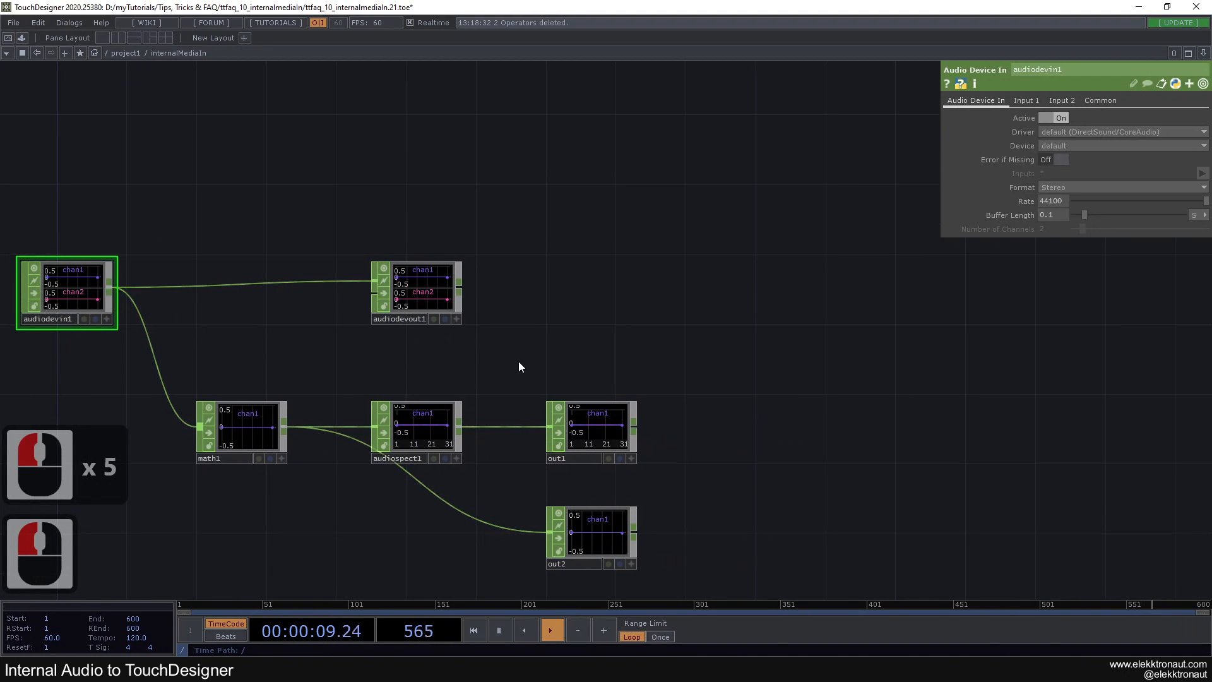
left_click_drag(528, 349, 534, 298)
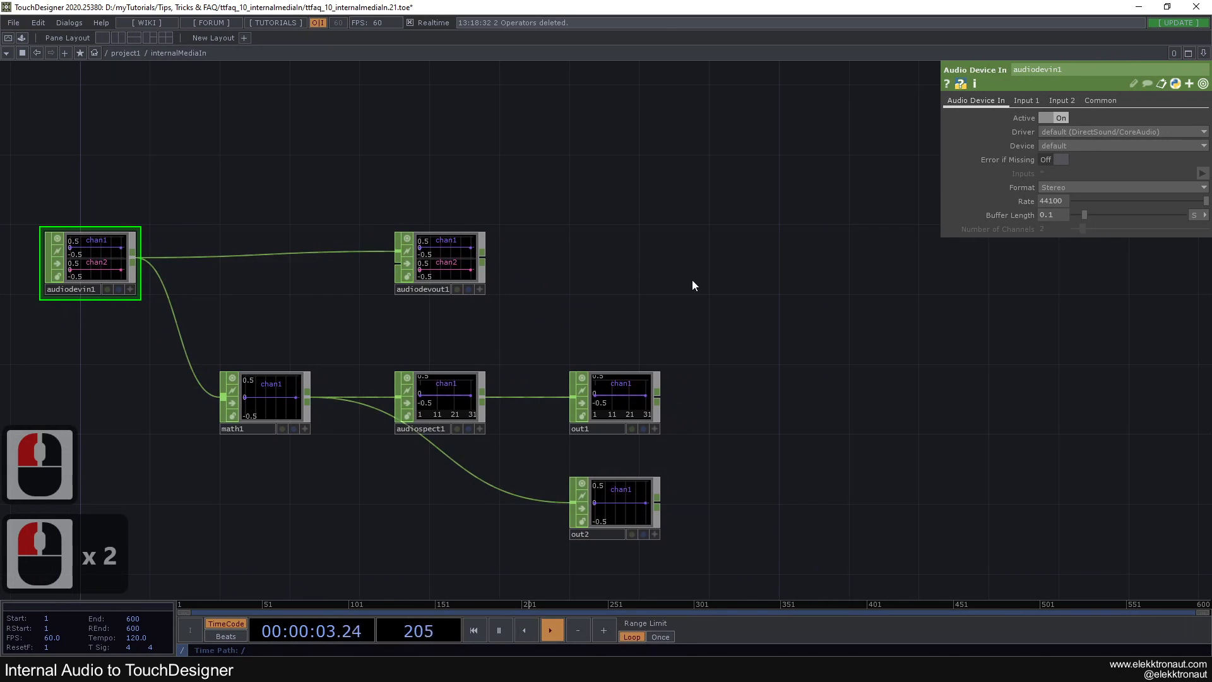
left_click_drag(697, 282, 676, 243)
middle_click(463, 361)
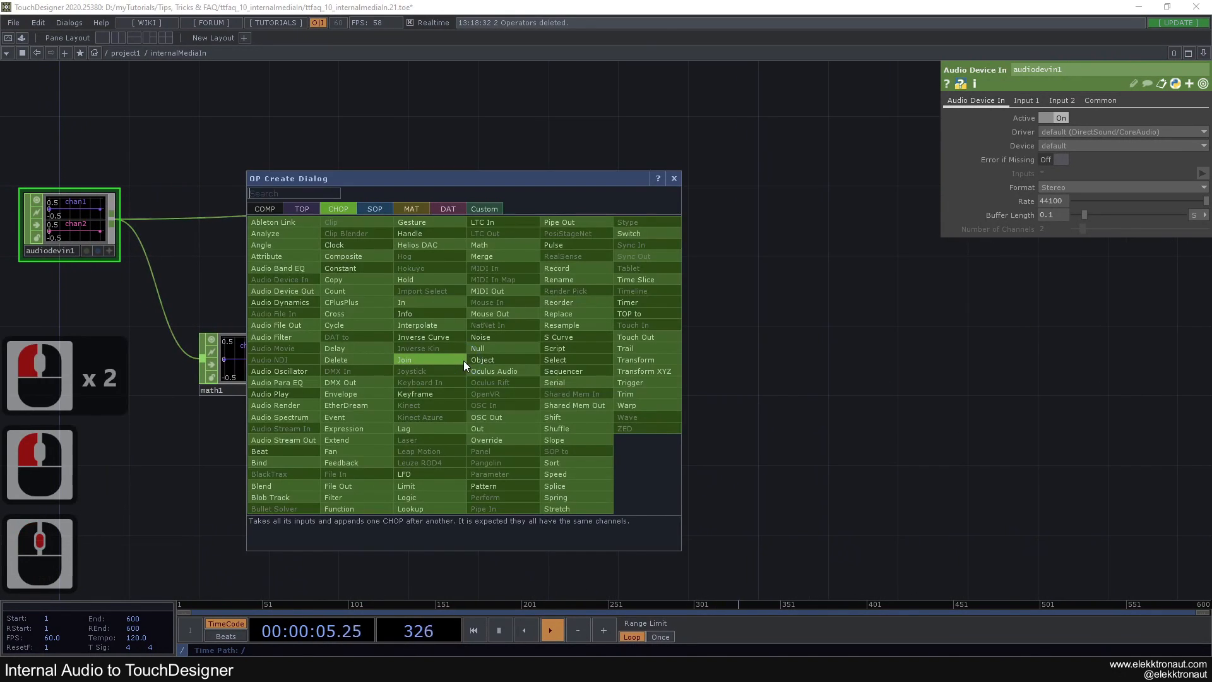
type("n")
left_click(480, 349)
left_click(601, 251)
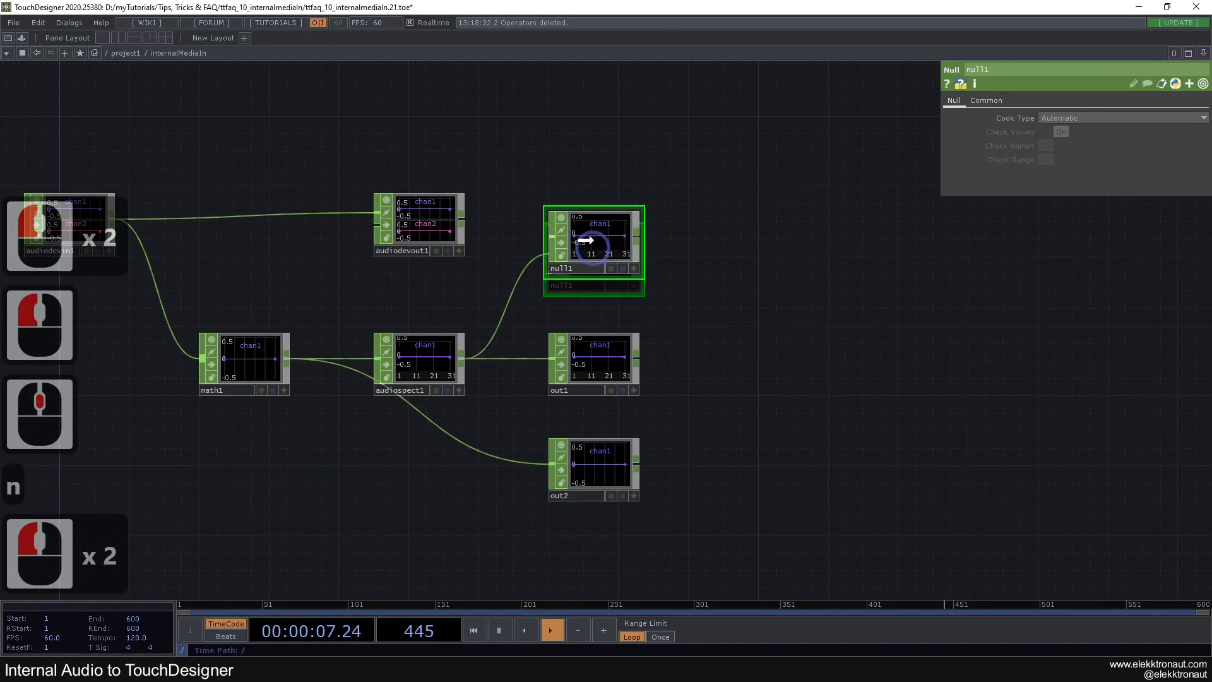
left_click_drag(643, 303, 571, 344)
left_click_drag(677, 281, 611, 317)
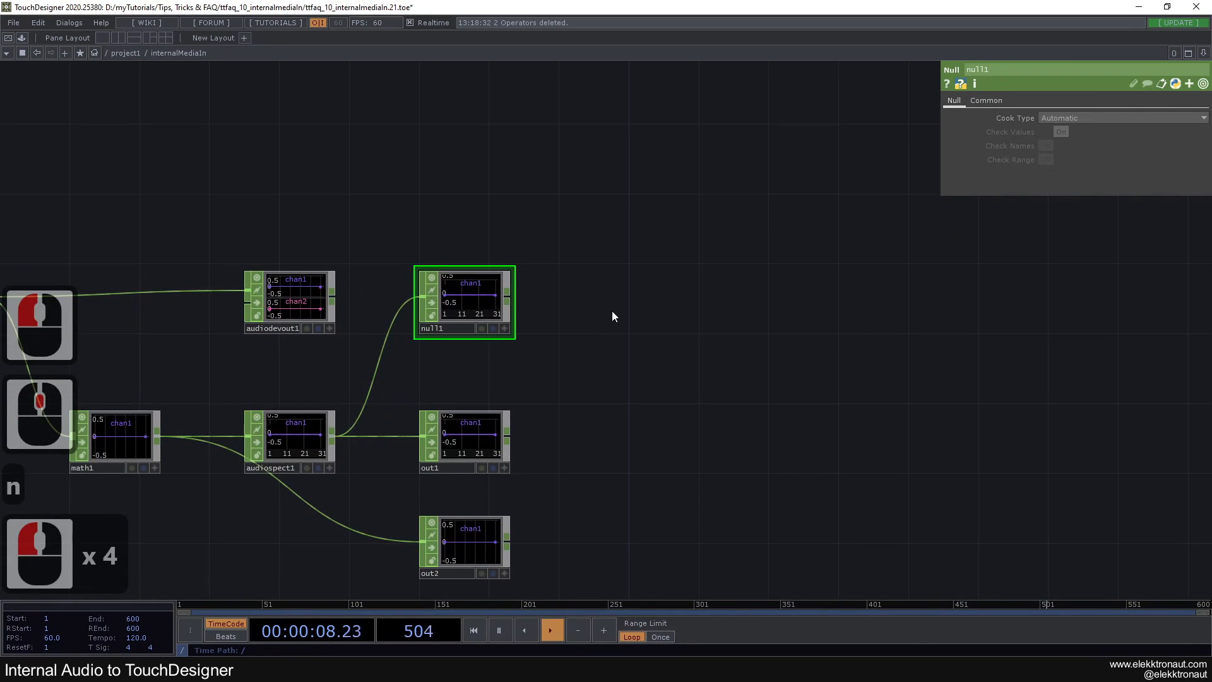
Try feeding null1 into a CHOP to TOP placed beside it, and delete that TOP
middle_click(508, 298)
left_click(348, 147)
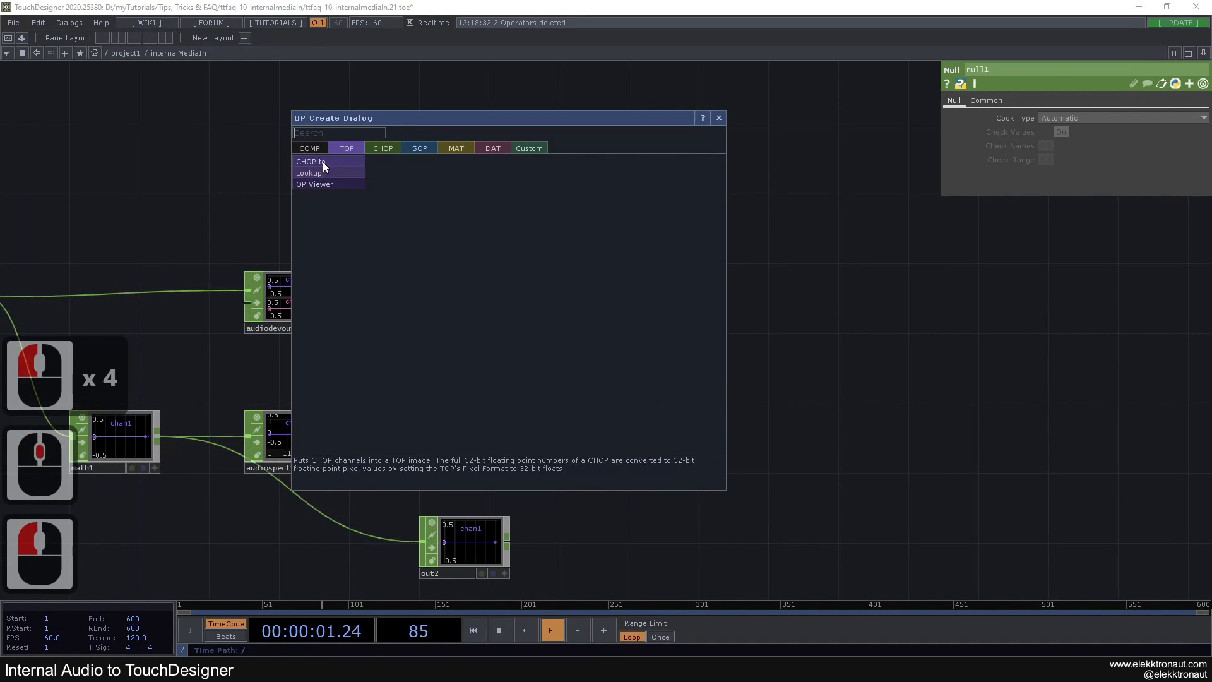
left_click(323, 162)
left_click(776, 305)
left_click_drag(638, 250, 841, 248)
left_click(994, 304)
scroll(815, 357, "down", 3)
double_click(952, 324)
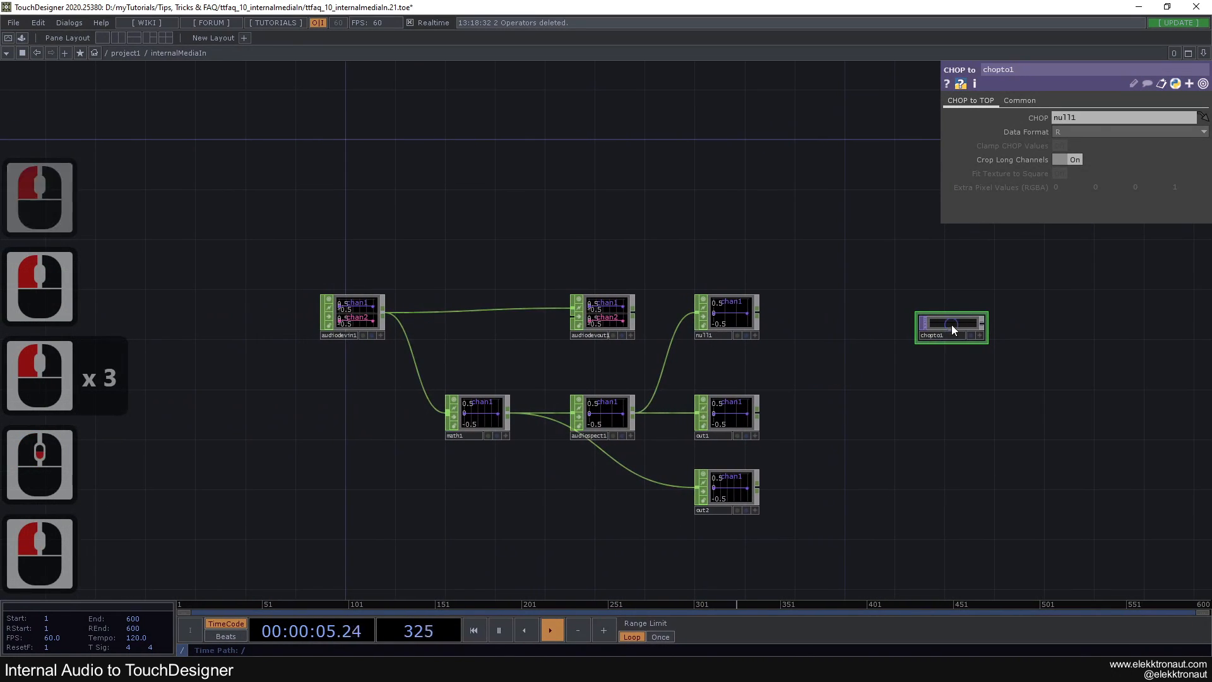
key("Delete")
left_click(796, 379)
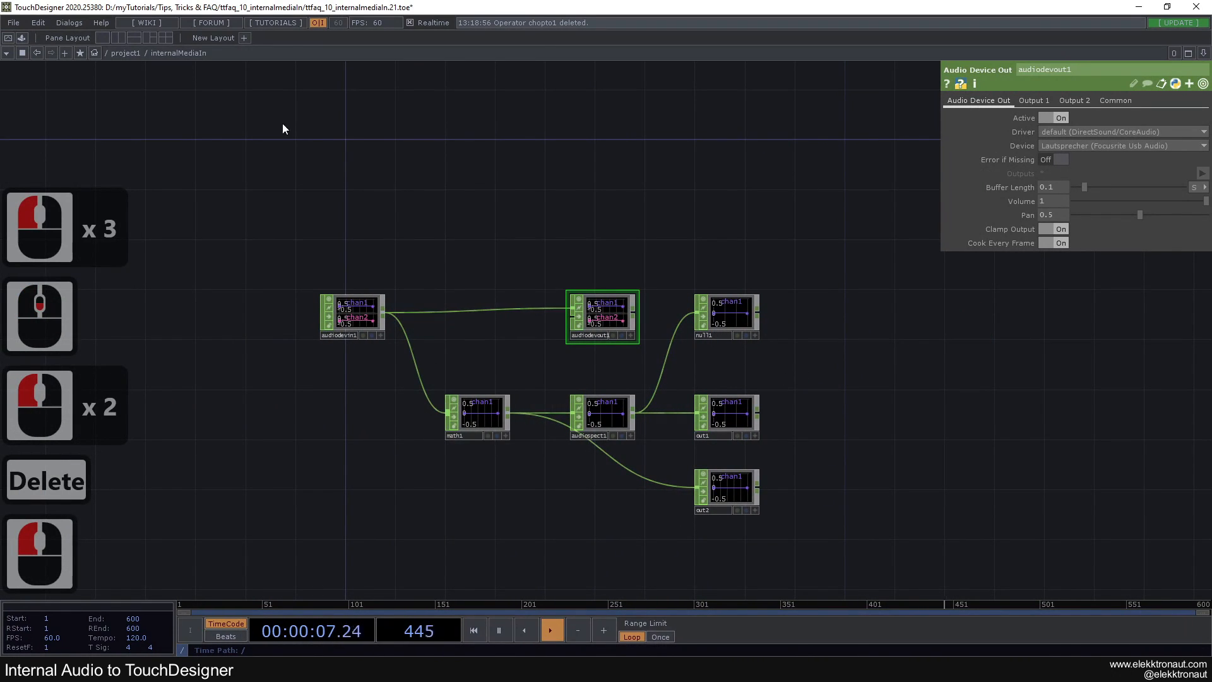
Open the Component Editor for internalMediaIn and add a custom parameter page named Controls
right_click(184, 55)
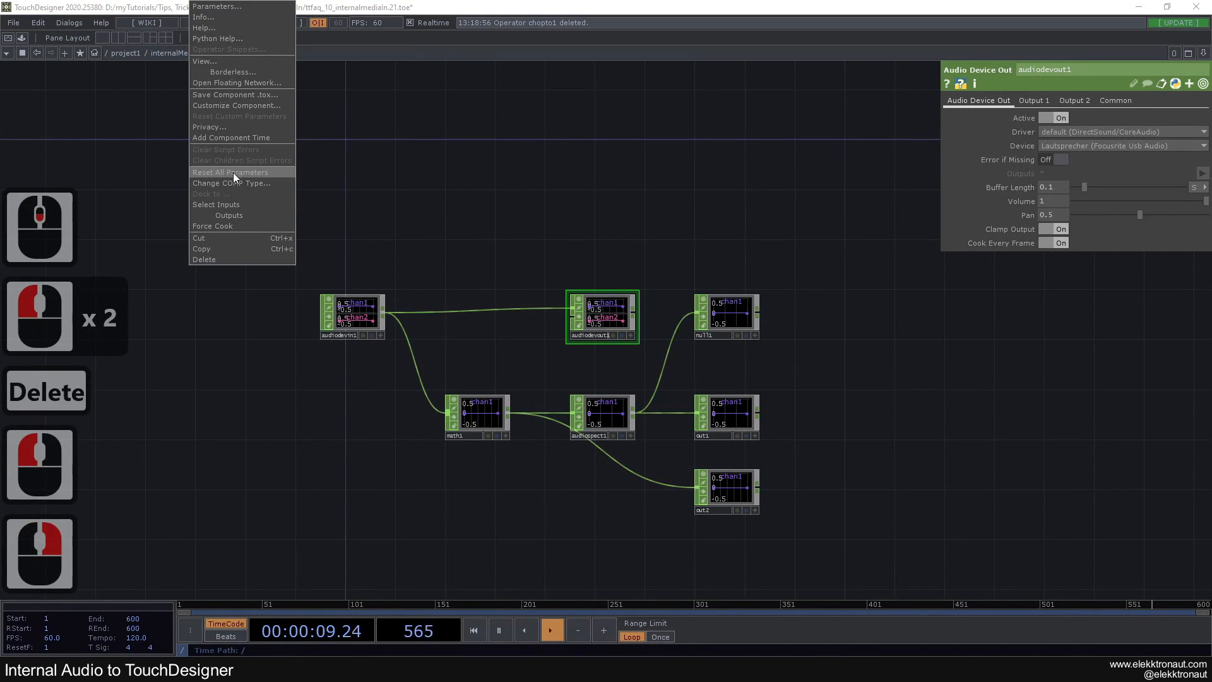
left_click(226, 105)
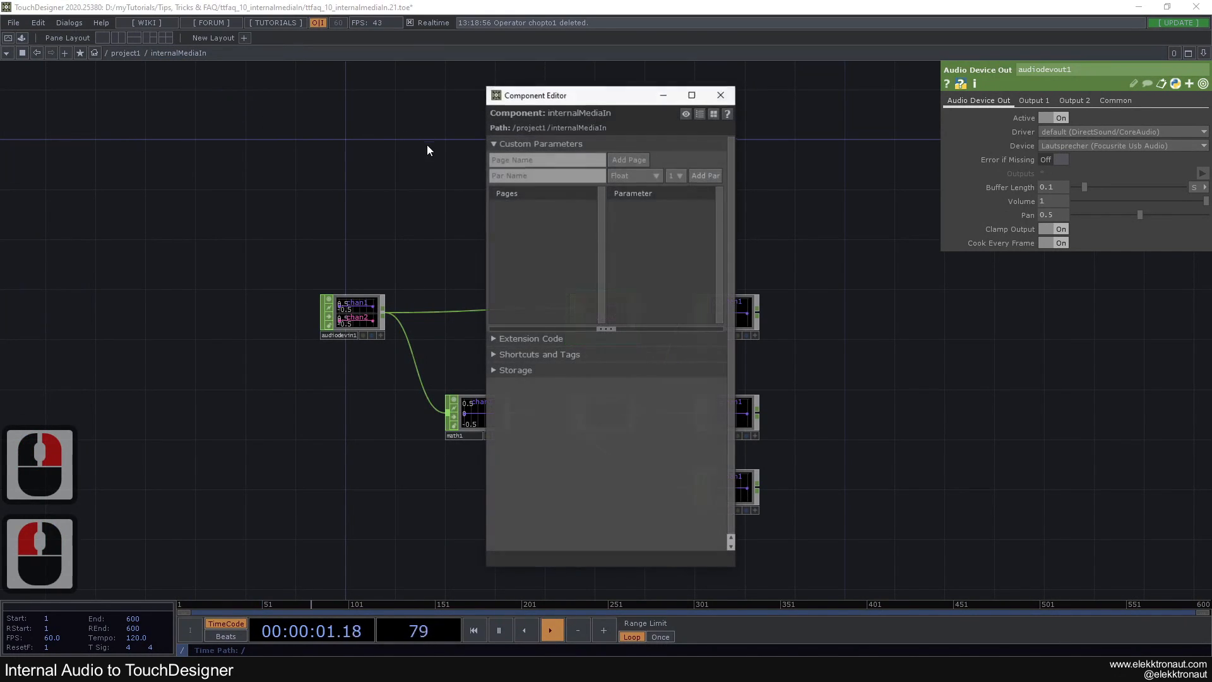
left_click_drag(556, 89, 246, 73)
left_click_drag(536, 171, 753, 169)
left_click(215, 137)
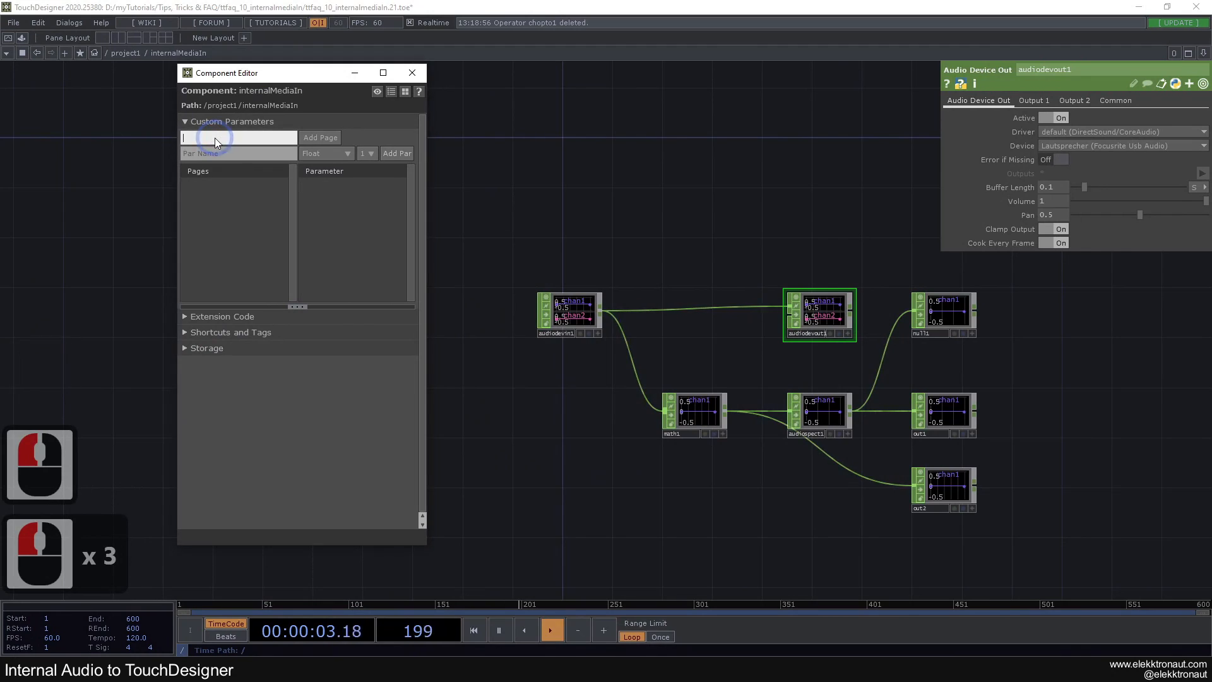
type("Controls")
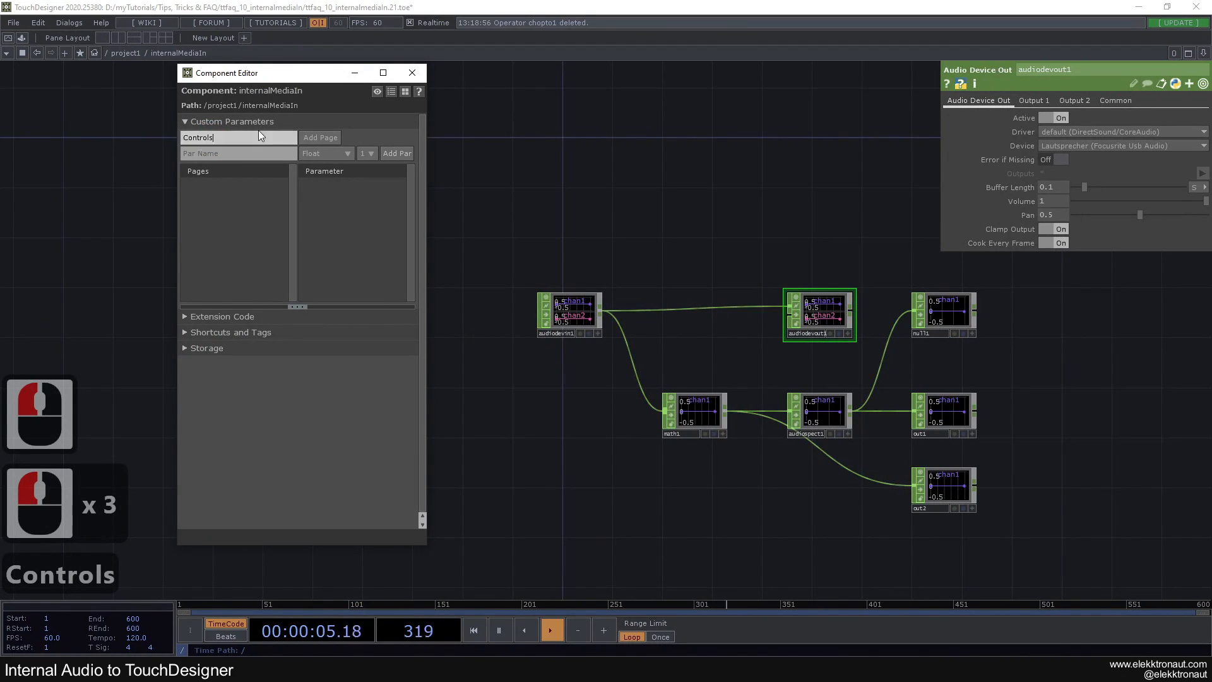
left_click(313, 137)
left_click(334, 195)
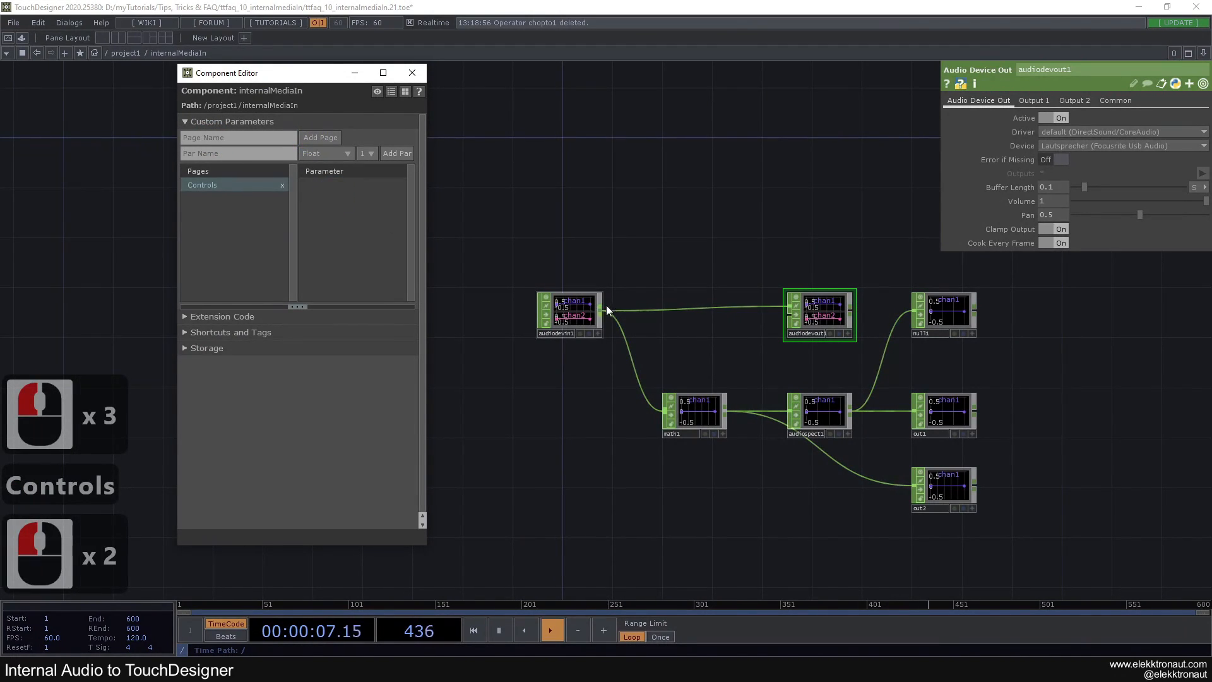
Add audiodevout1's Volume as a custom parameter on the Controls page, setting a reference expression on the source
left_click(840, 313)
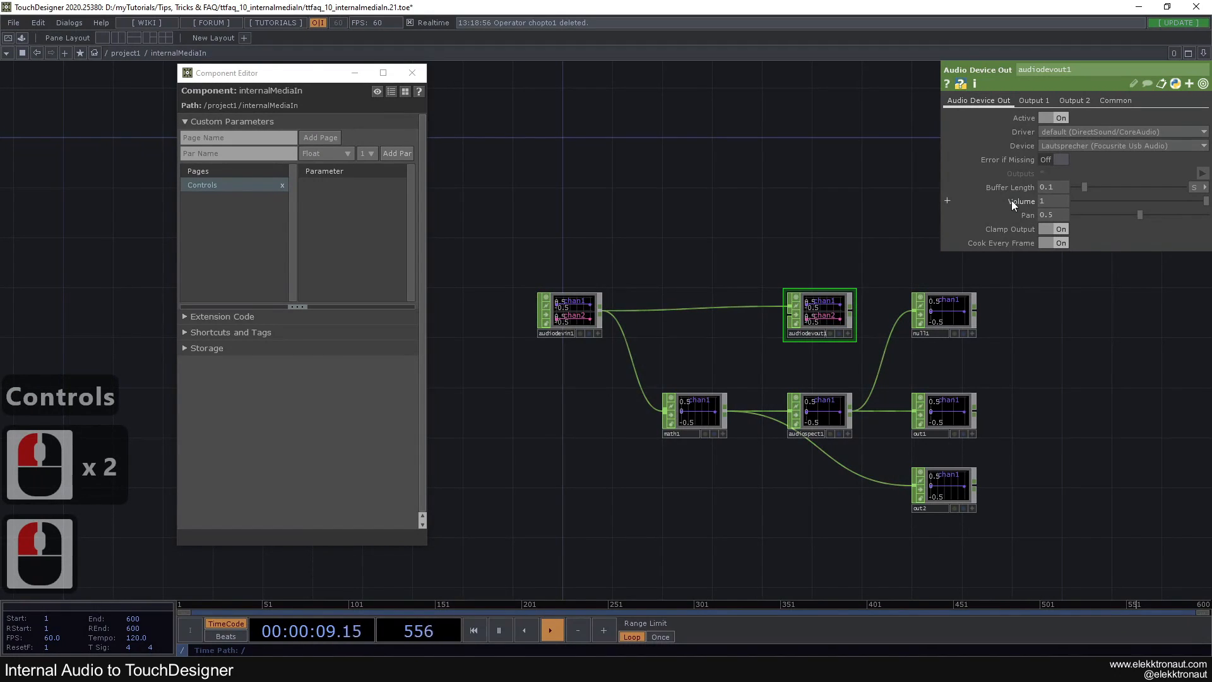
left_click_drag(463, 221, 355, 209)
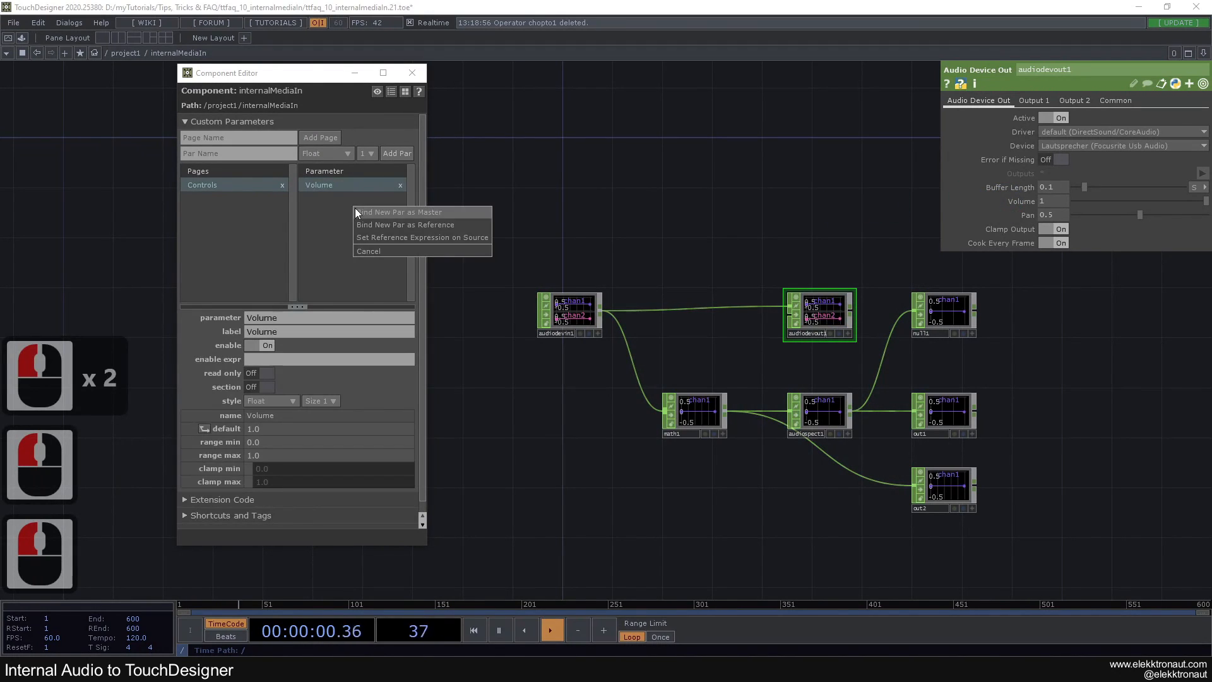
left_click(391, 237)
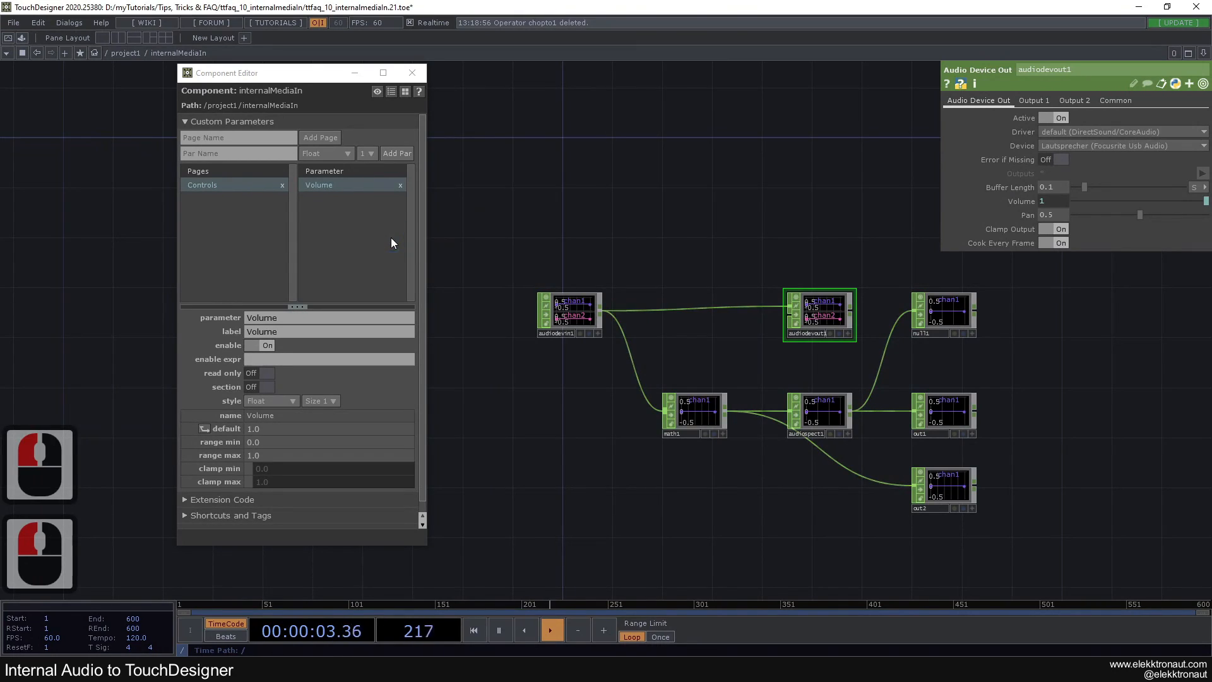
Add math1's Multiply as the custom parameter Gain on the Controls page, setting a reference expression on the source
left_click(709, 416)
left_click(982, 101)
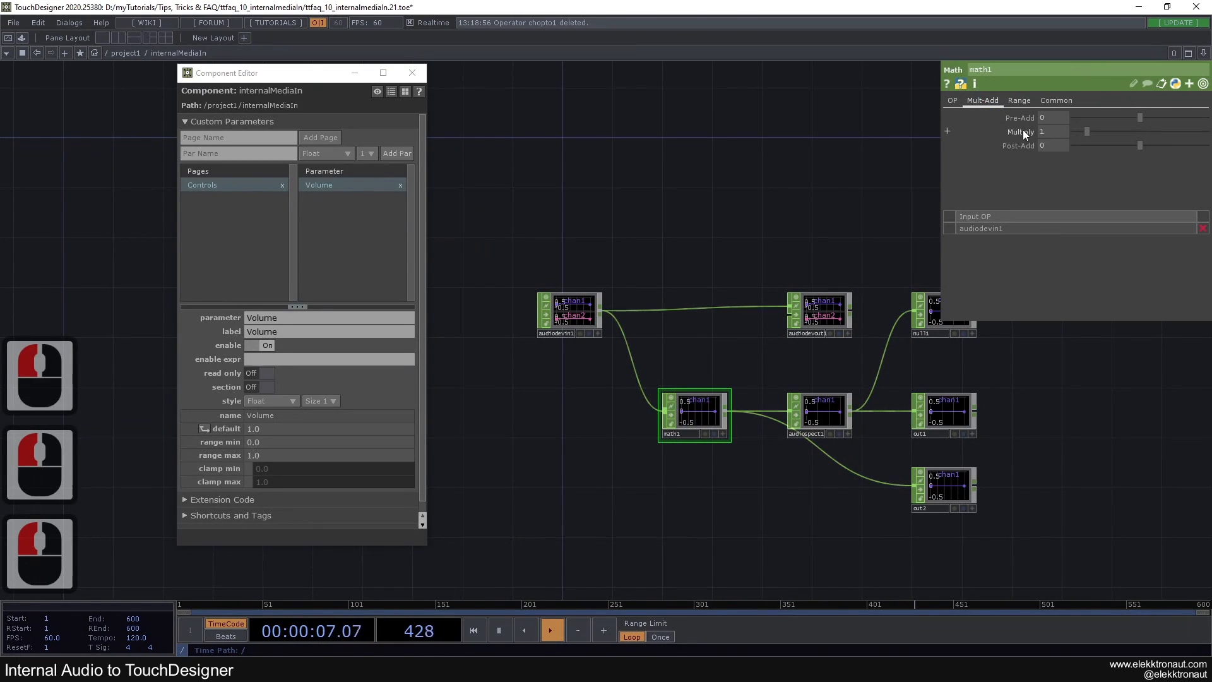
left_click_drag(360, 235, 365, 237)
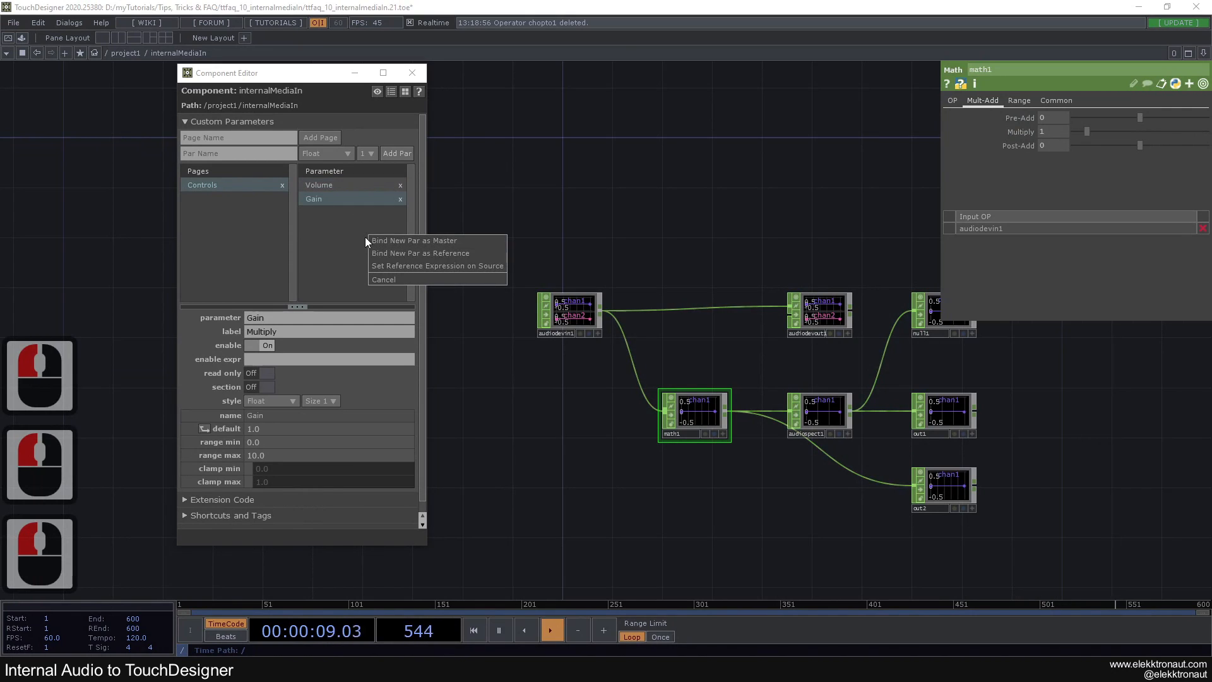
left_click(402, 266)
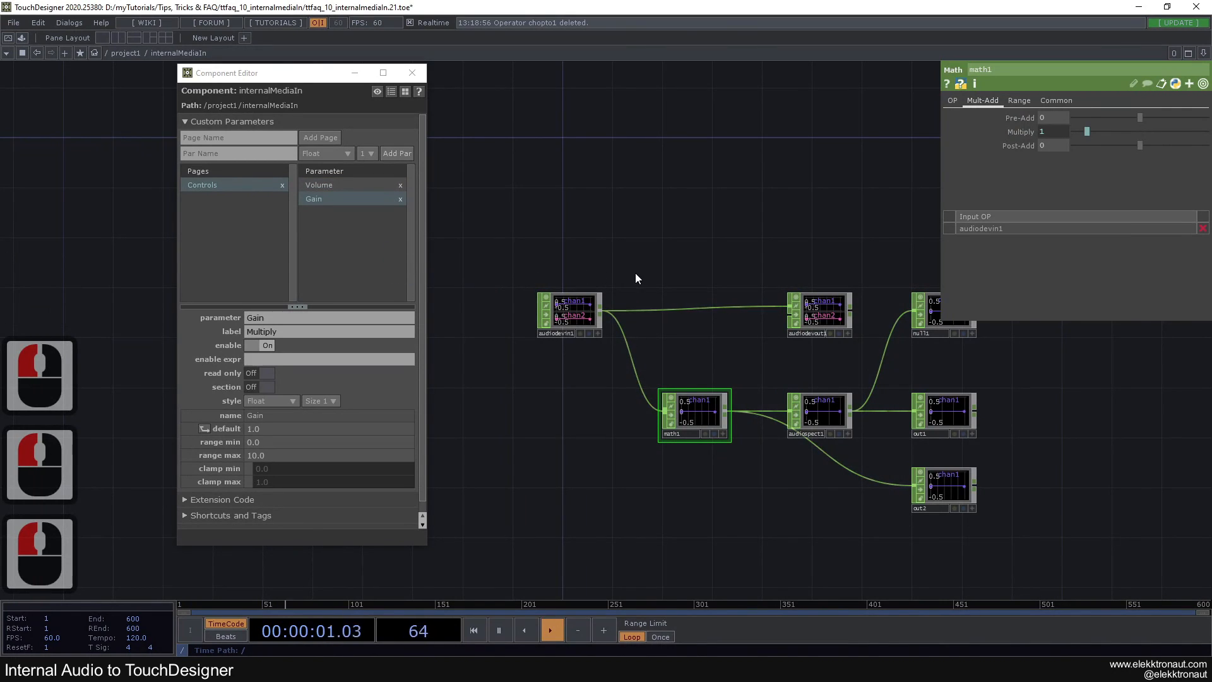
Close the Component Editor and set the Multiply control on internalMediaIn's Controls page to 4.23
scroll(665, 272, "down", 8)
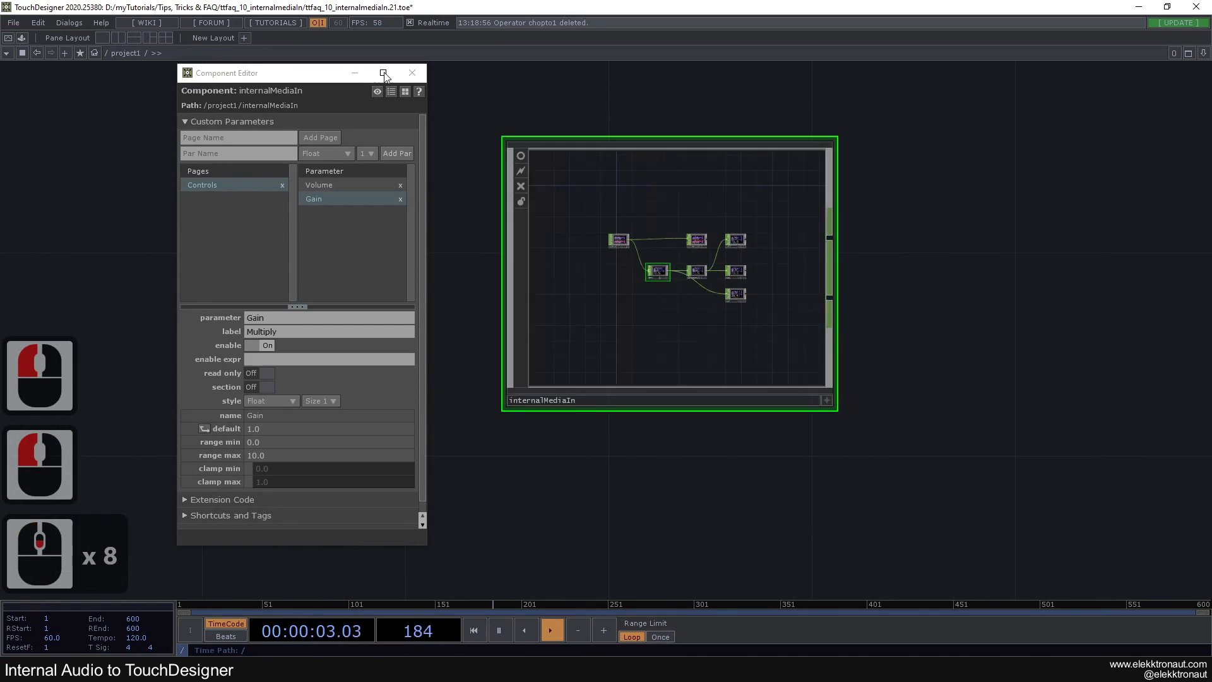
left_click(404, 73)
scroll(427, 244, "down", 1)
left_click_drag(427, 246, 368, 272)
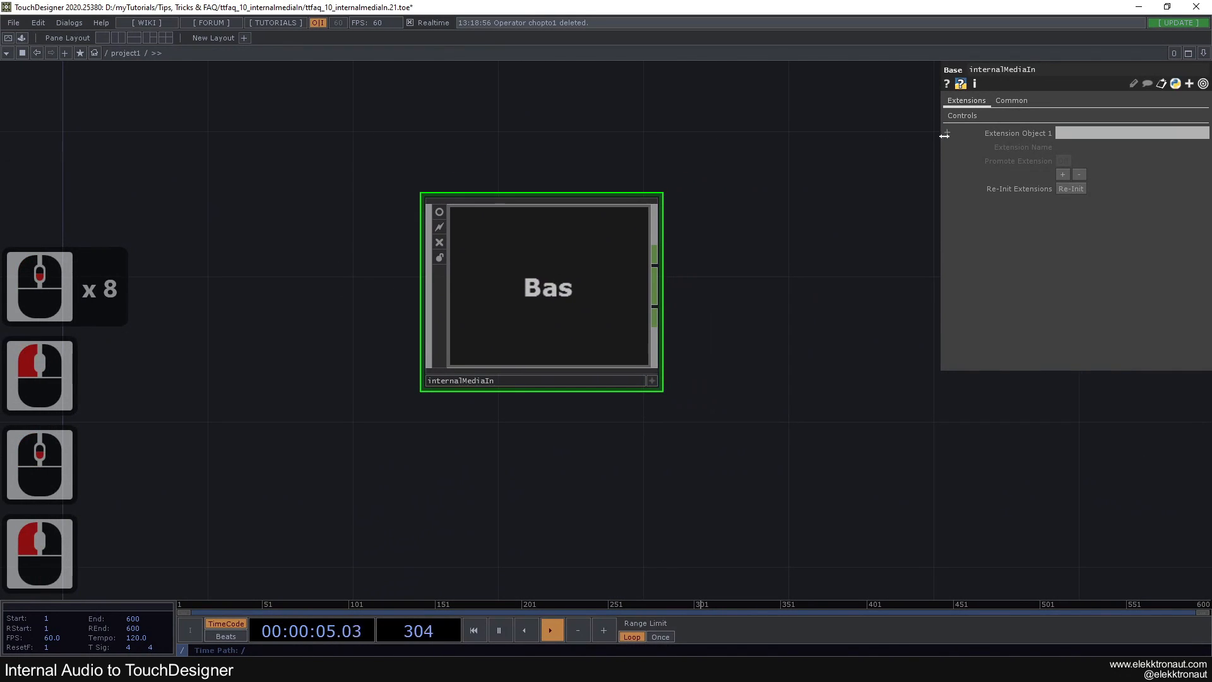
left_click(962, 115)
scroll(548, 302, "up", 1)
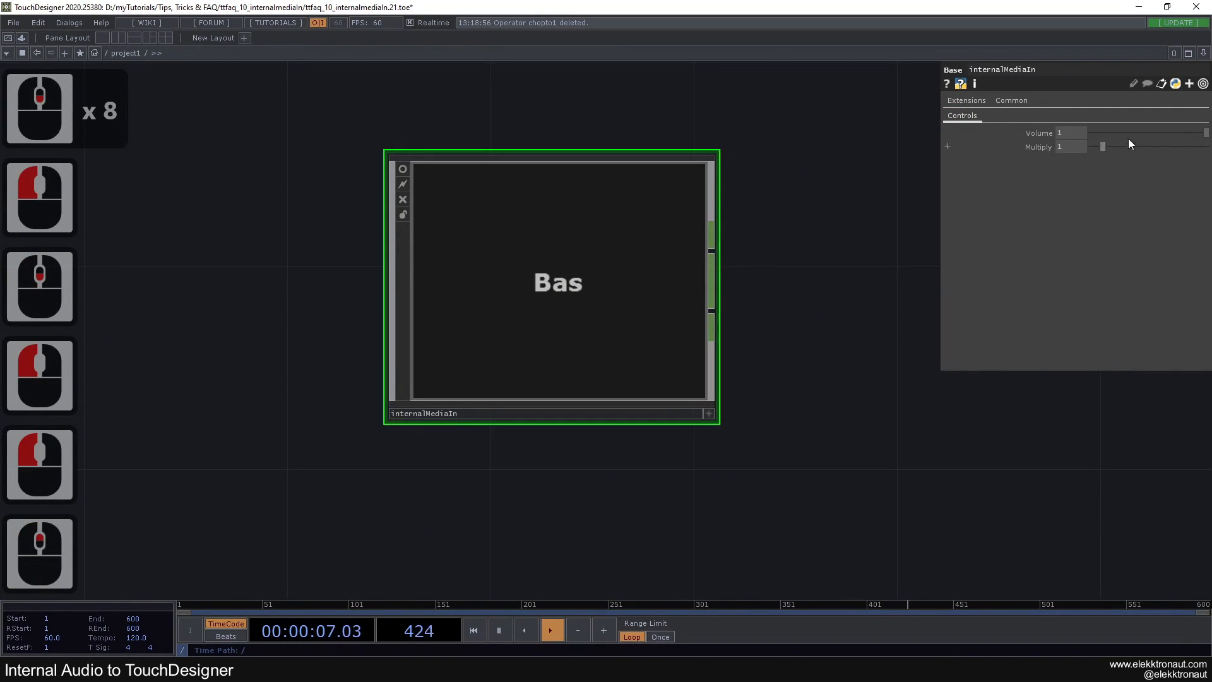
left_click_drag(1087, 132, 1191, 147)
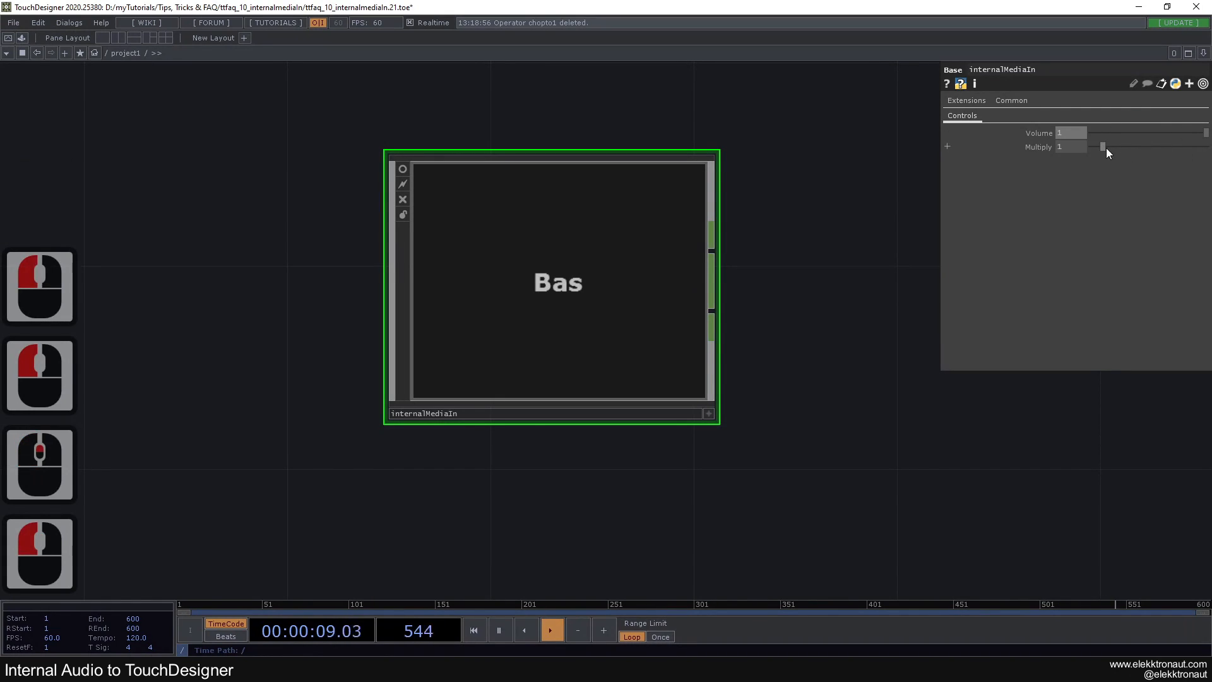
left_click_drag(1102, 147, 1140, 149)
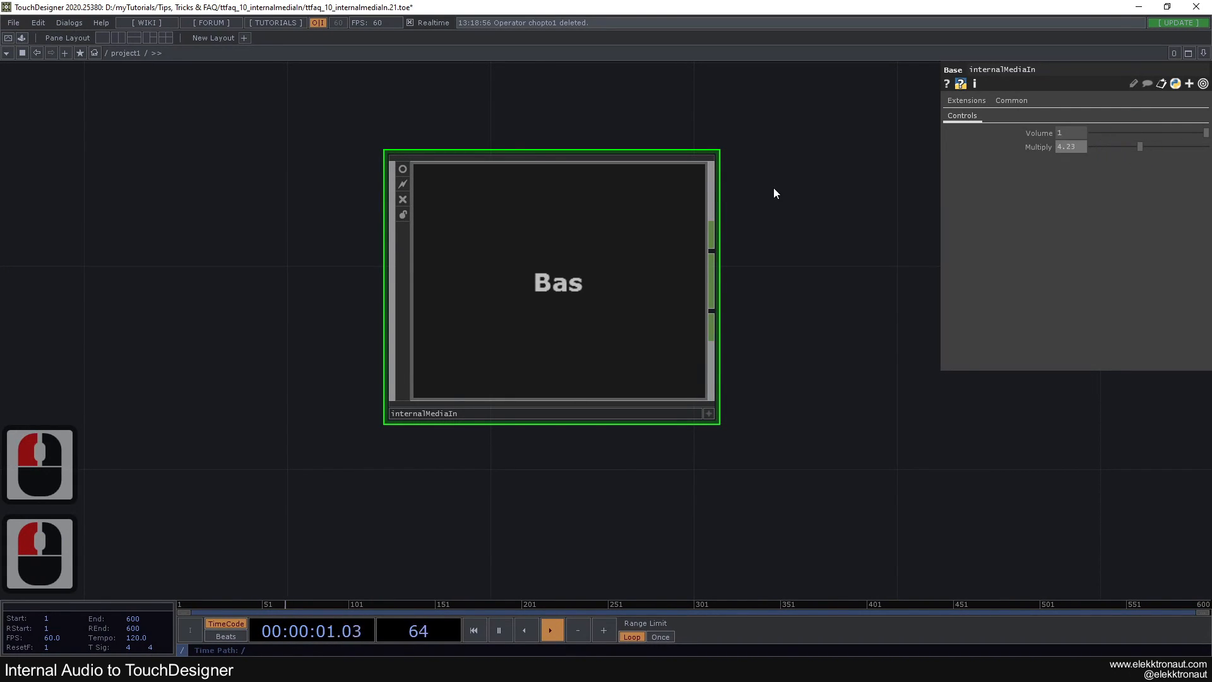
Go back inside internalMediaIn and add a CHOP to TOP fed by null1, placed beside it
scroll(606, 282, "up", 6)
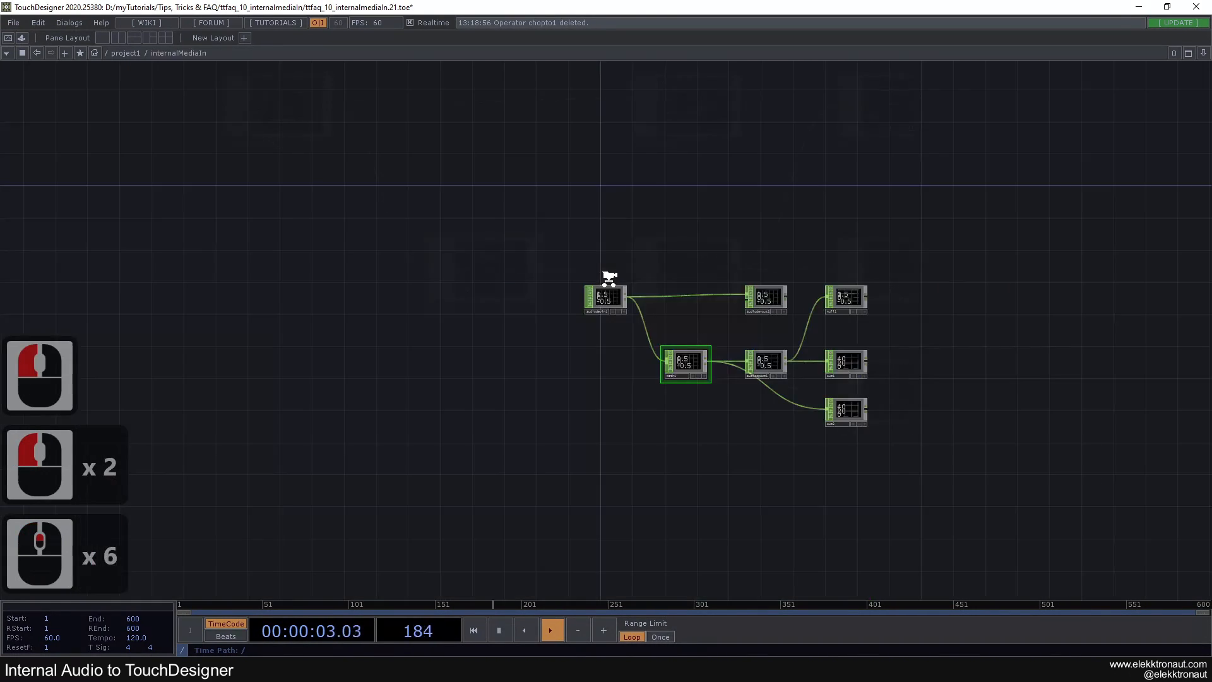
left_click(375, 390)
scroll(547, 317, "down", 2)
left_click_drag(543, 314, 342, 315)
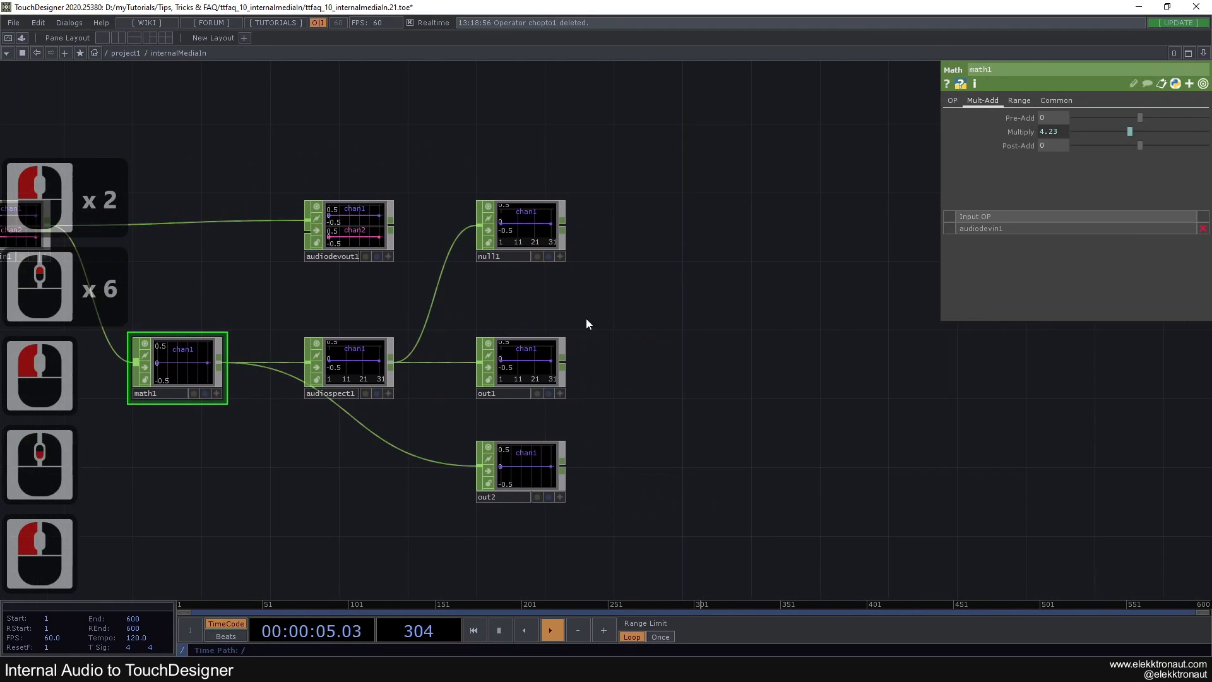
right_click(562, 225)
left_click(400, 73)
left_click(360, 87)
left_click(730, 218)
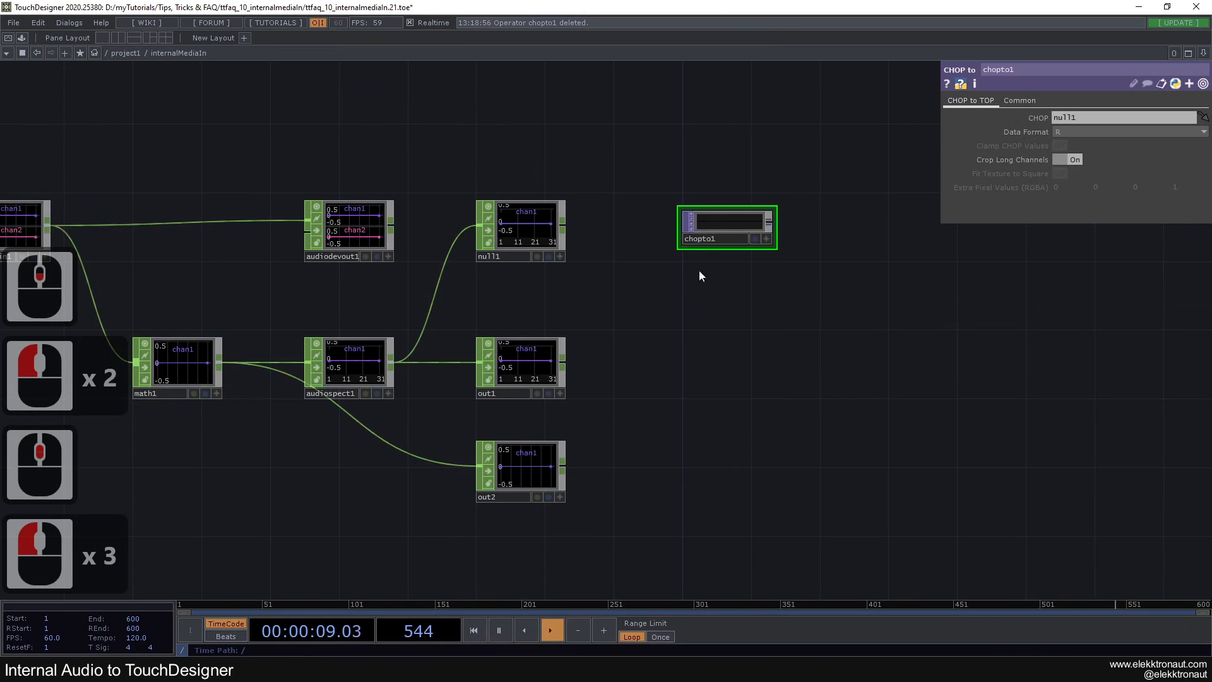
left_click_drag(702, 267, 581, 274)
scroll(584, 272, "up", 1)
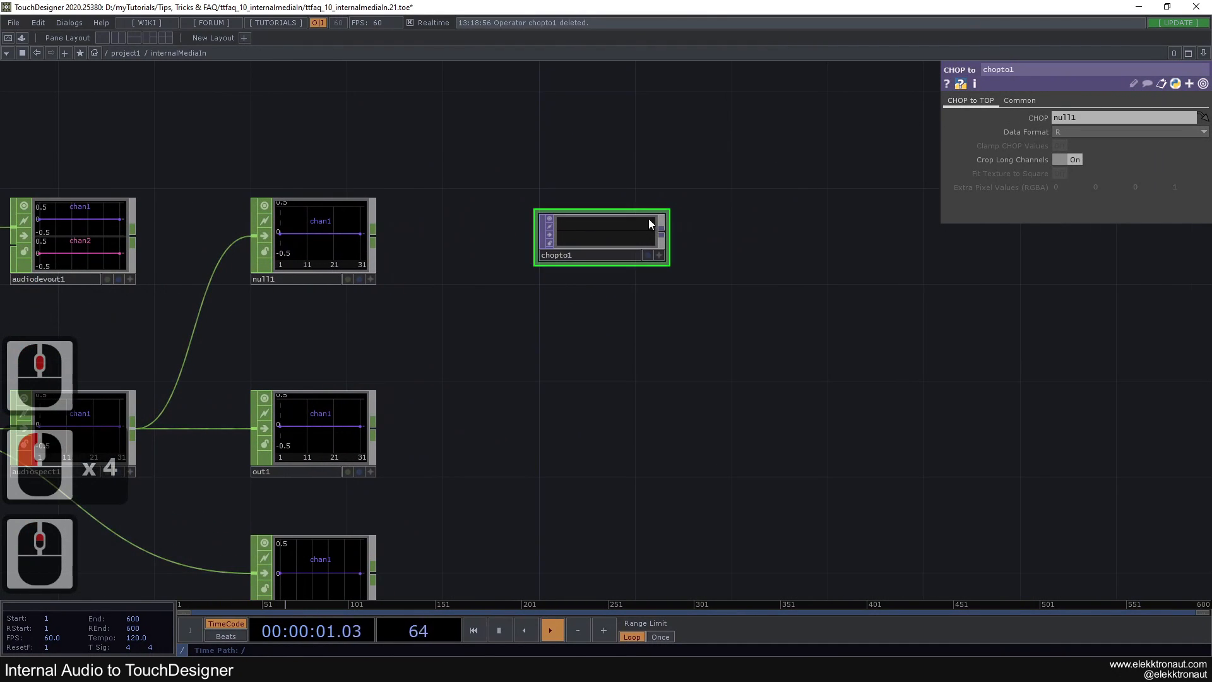
Set the CHOP to TOP's pixel format to 32-bit float (Mono) and return to its main parameters
left_click(1019, 100)
left_click(1087, 215)
left_click(1086, 214)
left_click(1087, 215)
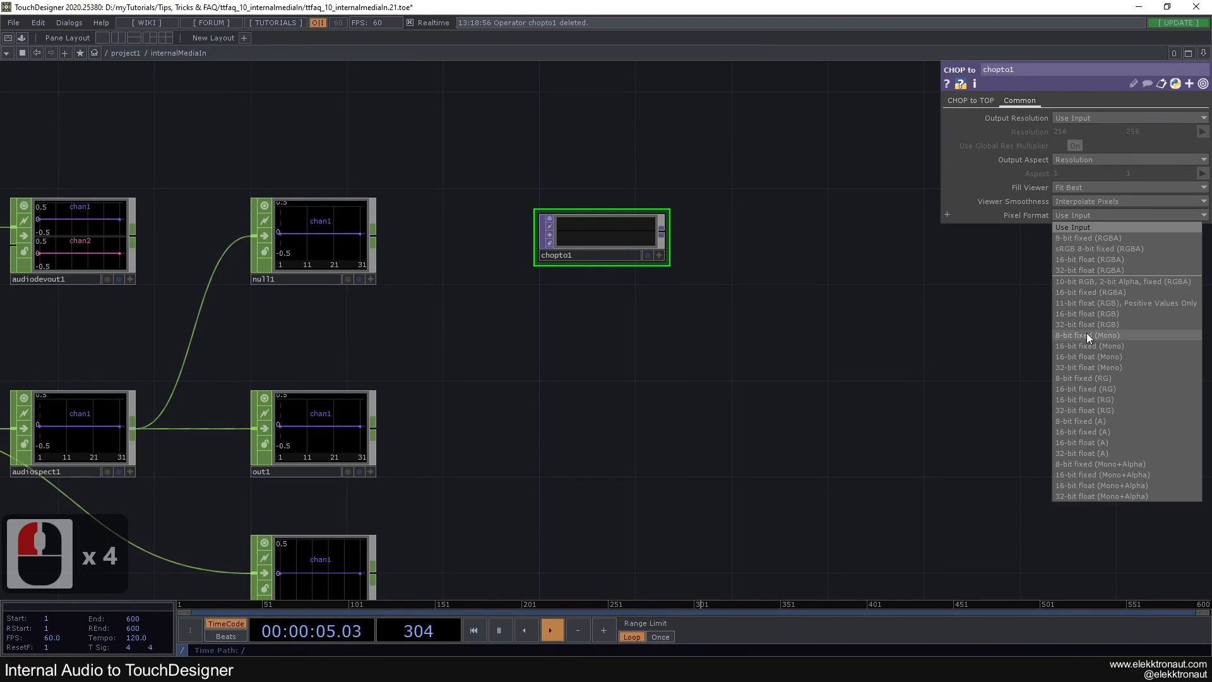
left_click(1119, 366)
left_click(959, 103)
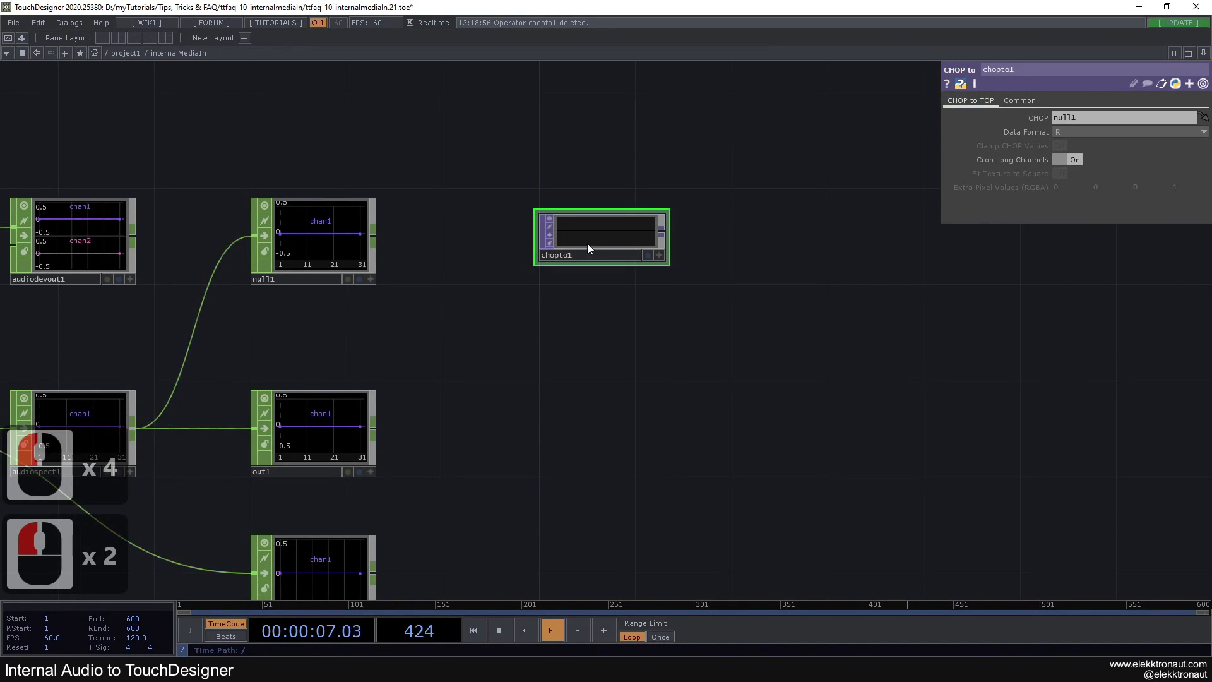
Switch to Spotify, start playing music from the chill/beats/background playlist, and return to the TouchDesigner network
left_click(230, 669)
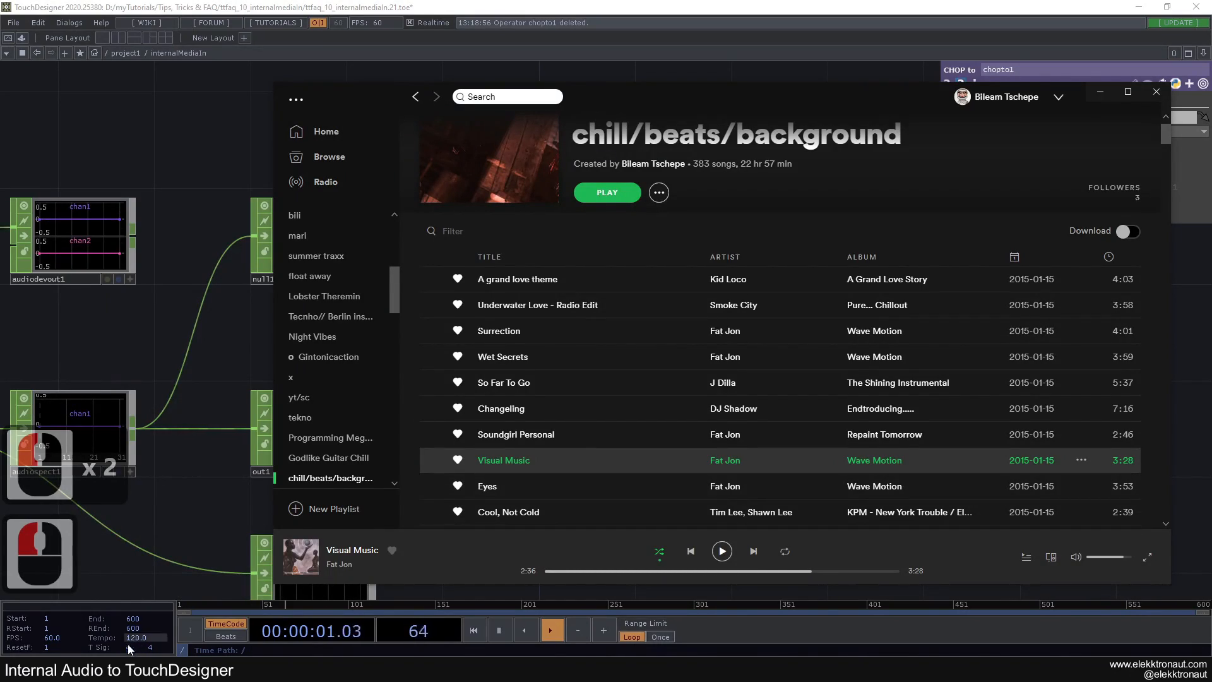
left_click(131, 669)
left_click(105, 558)
left_click(132, 669)
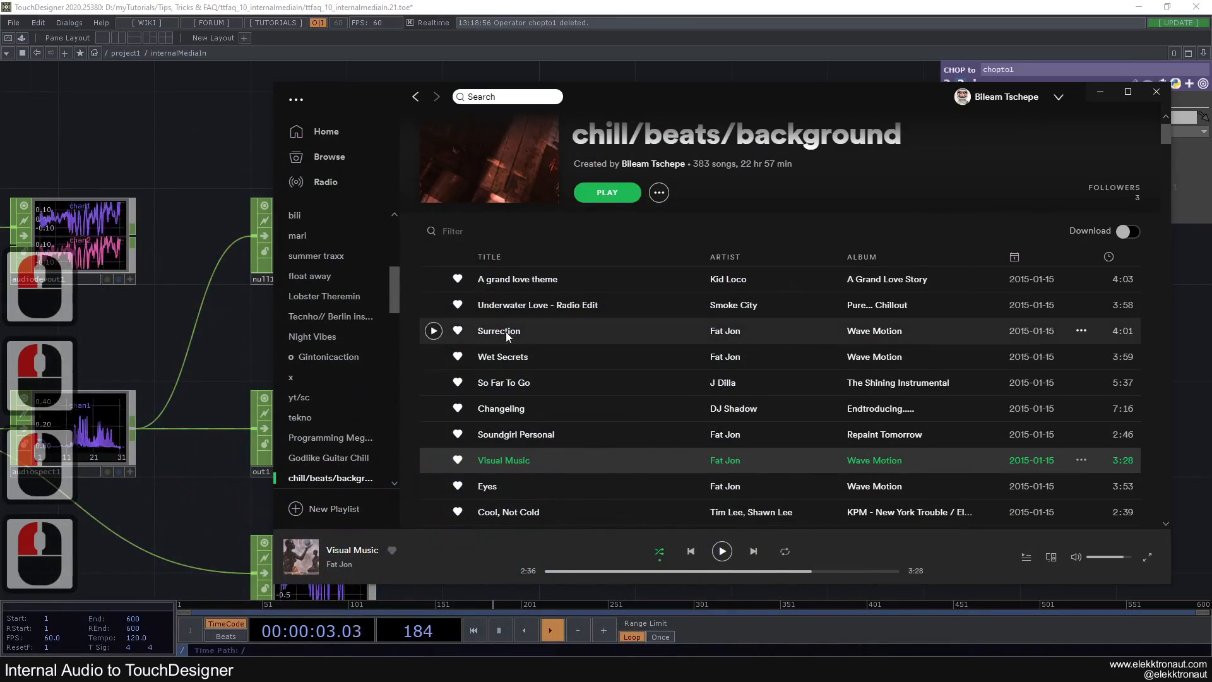
left_click(242, 373)
scroll(246, 373, "down", 2)
scroll(524, 305, "up", 4)
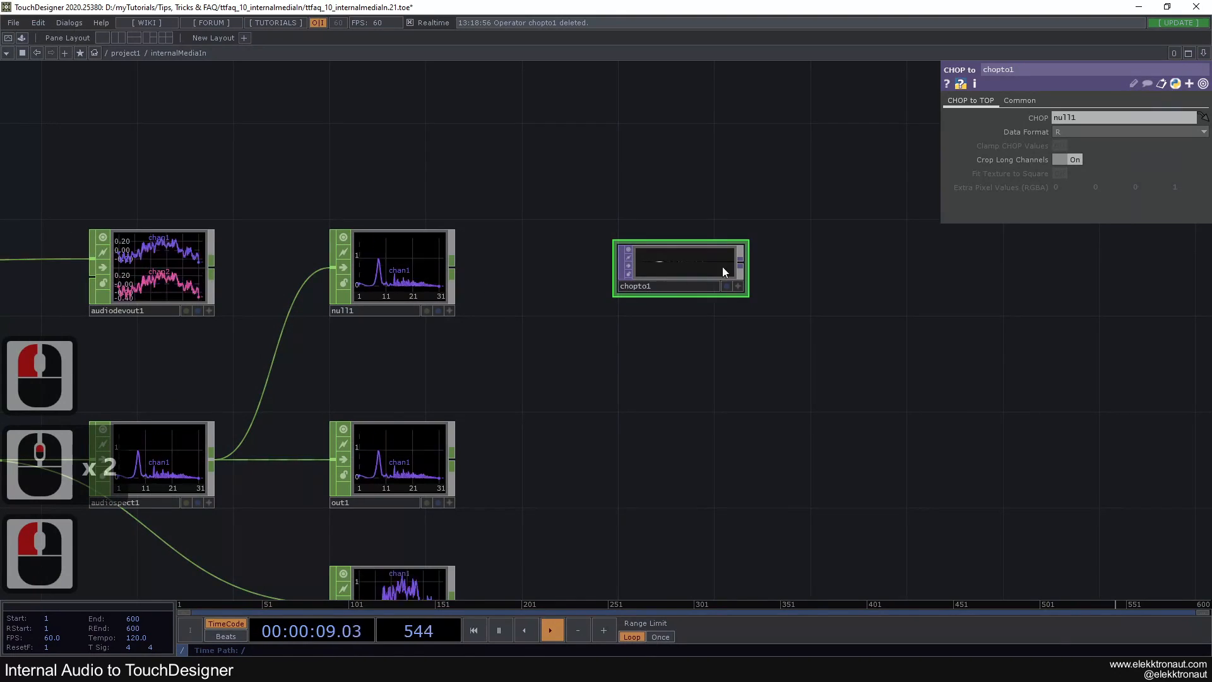
Add a Resolution TOP connected after chopto1
left_click(743, 259)
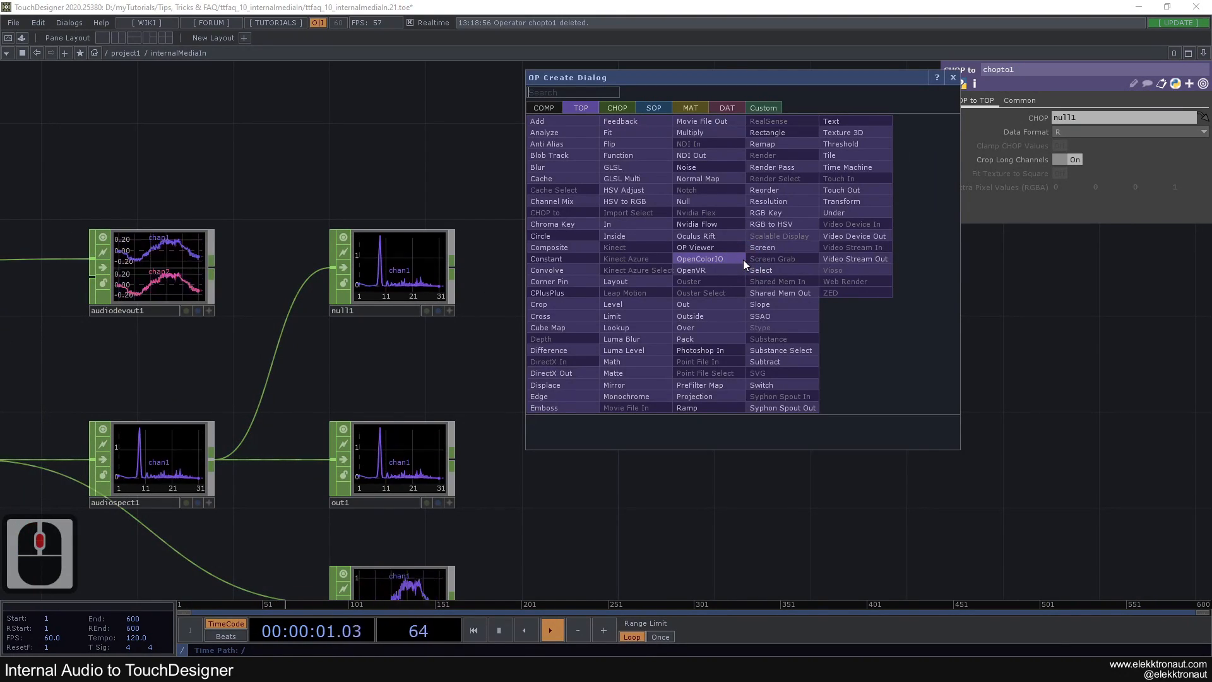
type("re")
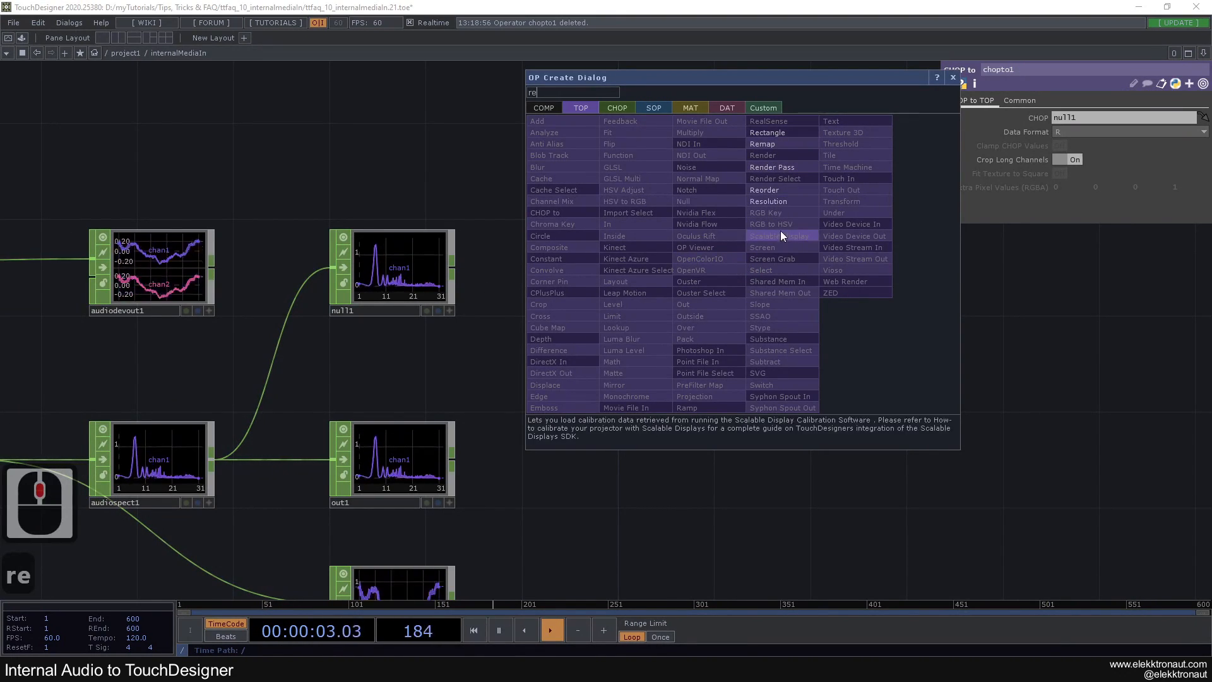
left_click(768, 200)
left_click(862, 259)
Give res1 a custom output resolution of 1080 by 1080
left_click(1010, 101)
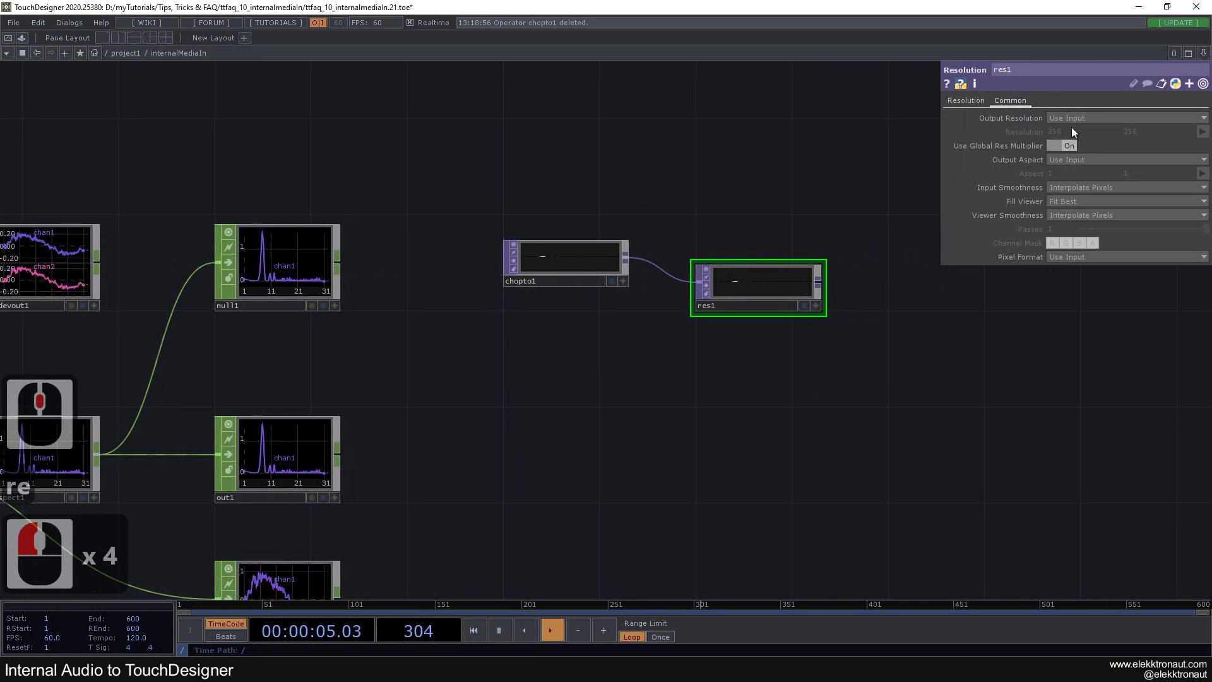
left_click(1085, 226)
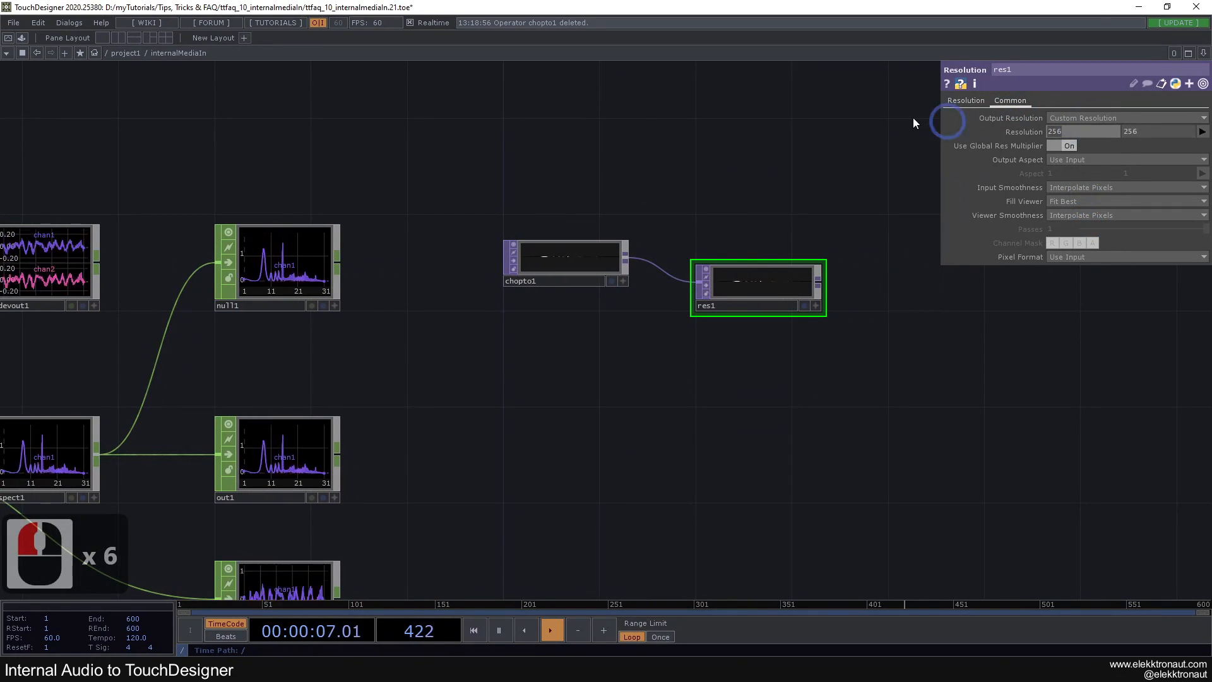
type("180")
key("BackSpace")
key("BackSpace")
key("BackSpace")
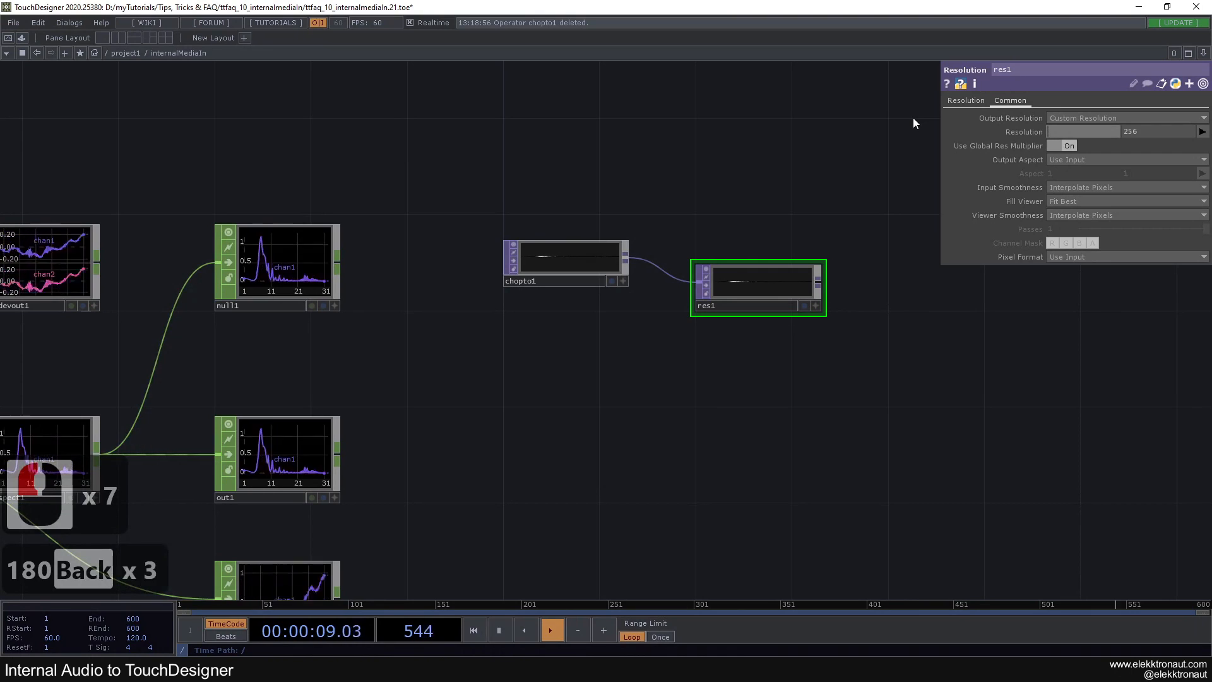
type("1080")
key("Tab")
type("108")
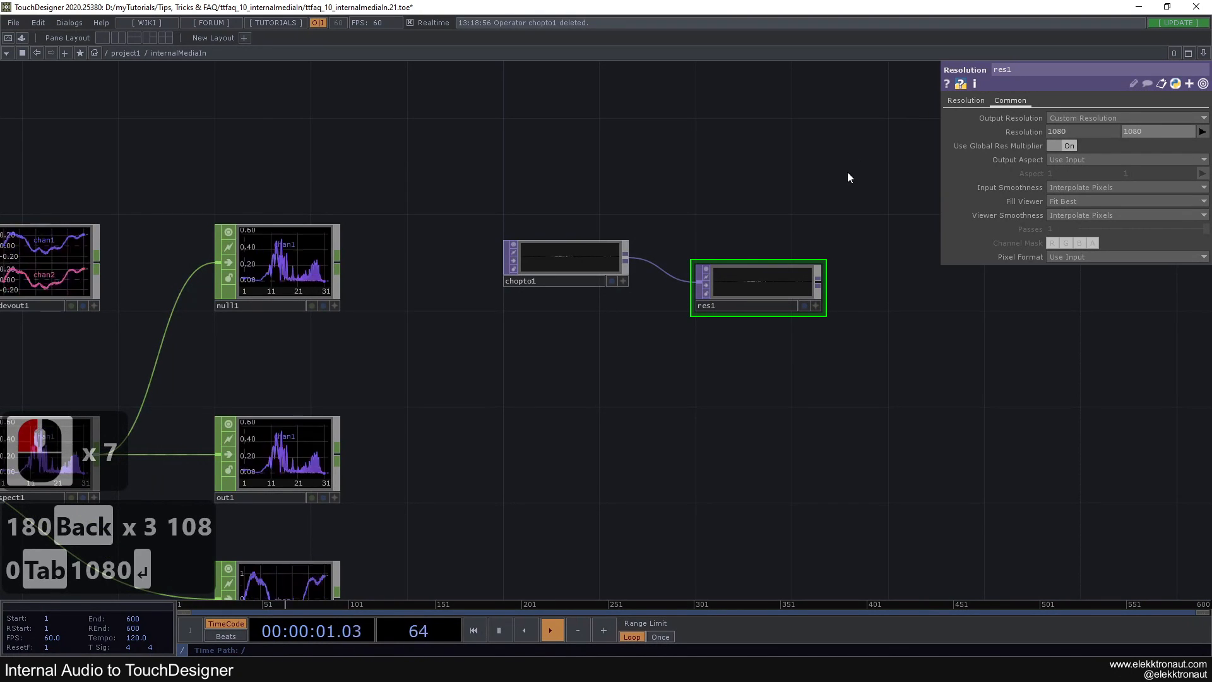
left_click(848, 173)
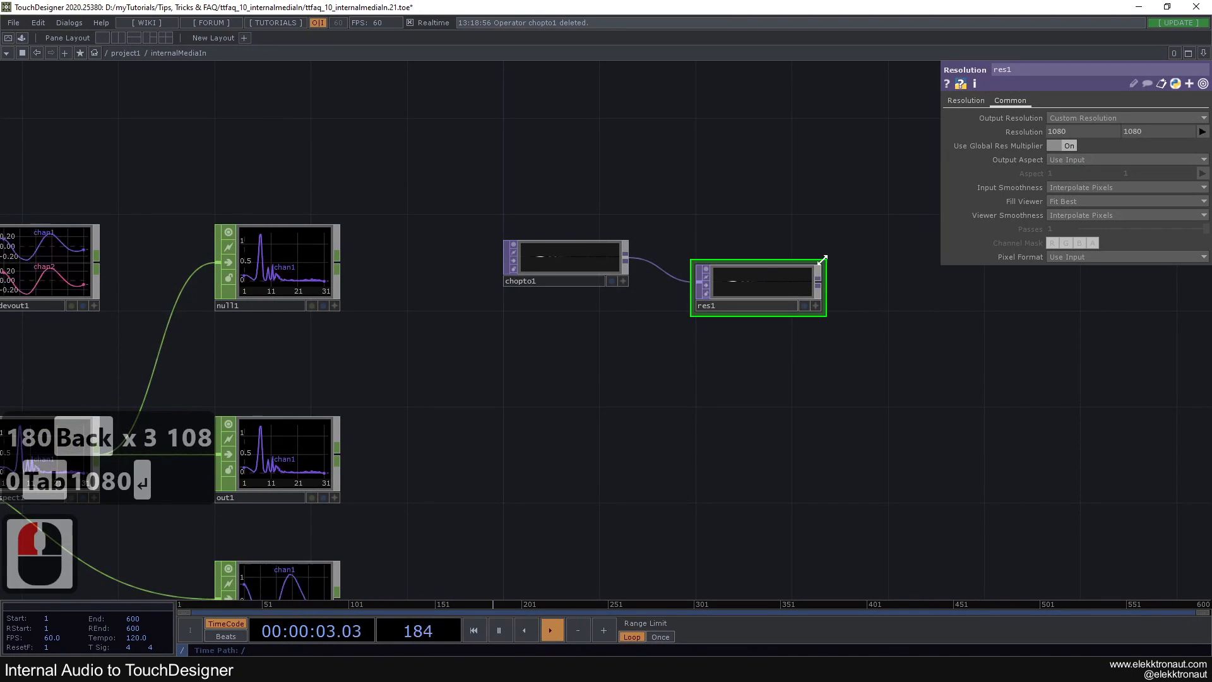
Set res1's output aspect to Resolution and make its node taller to show the square image
left_click(1110, 160)
left_click(1100, 184)
left_click_drag(822, 265, 822, 210)
left_click_drag(747, 178, 491, 151)
left_click_drag(615, 218, 468, 238)
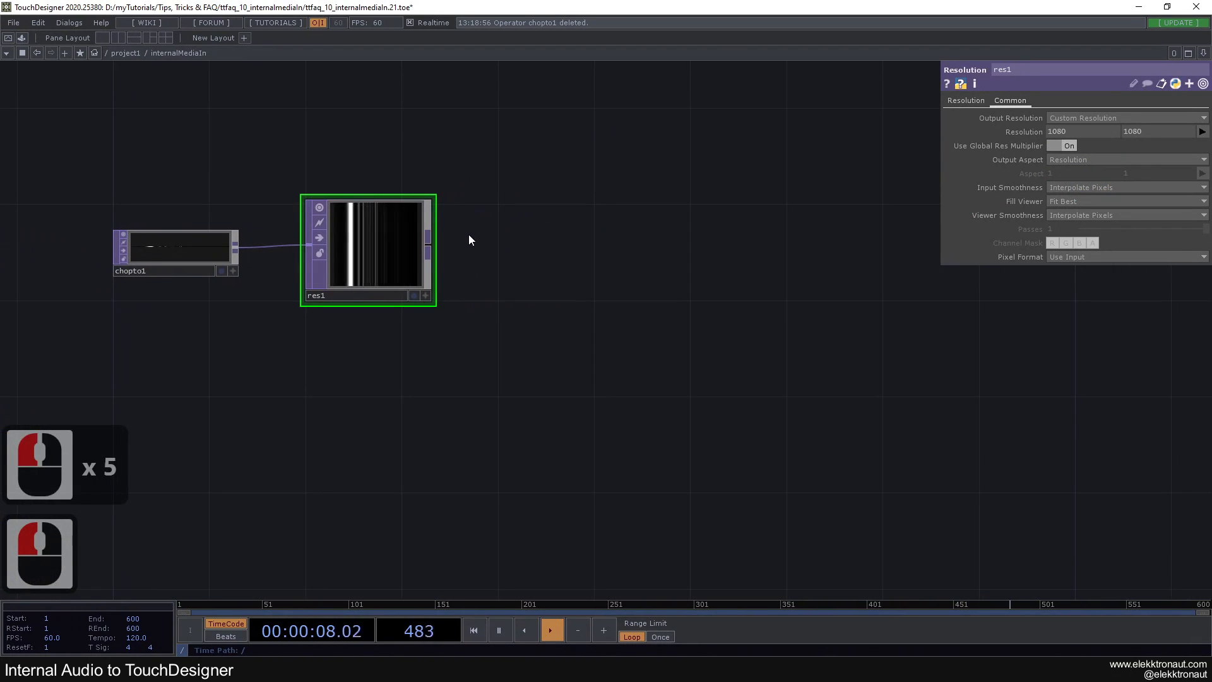
Add a Blur TOP connected after res1
right_click(429, 241)
type("b")
left_click(241, 156)
left_click(559, 252)
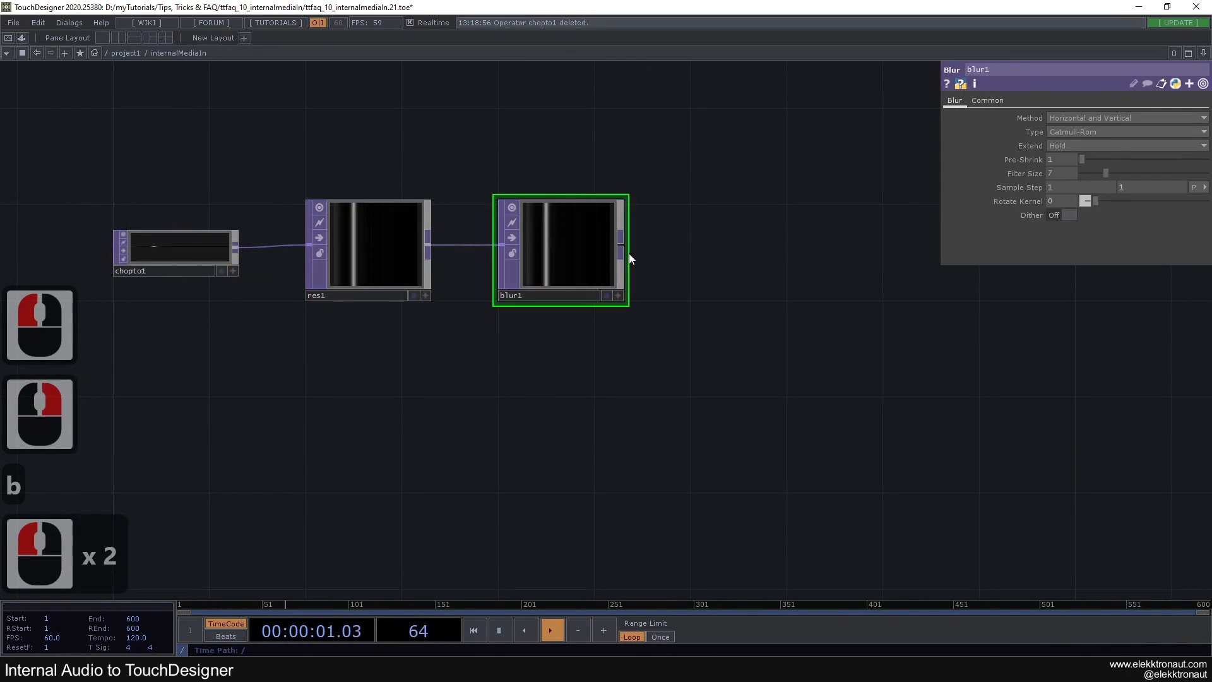
Add a Displace TOP connected after blur1
right_click(622, 245)
type("dis")
left_click(461, 371)
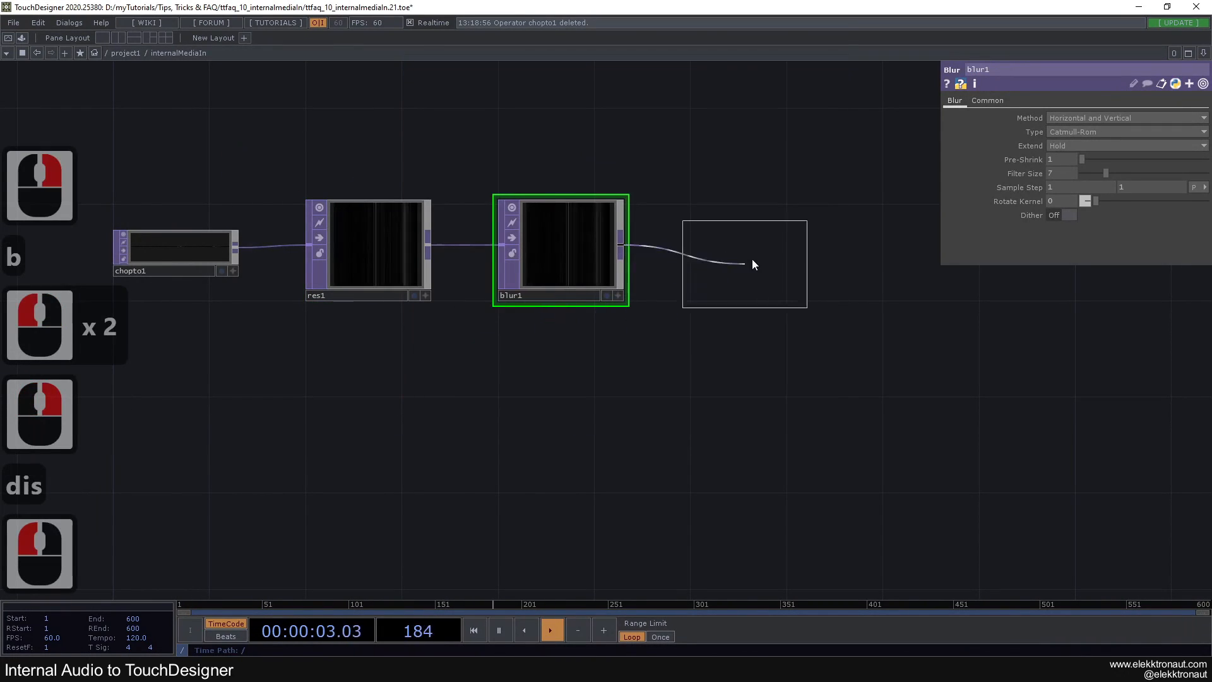
left_click(755, 258)
left_click(731, 259)
Add a Ramp TOP below blur1, connected to the second input of displace1
right_click(719, 256)
type("r")
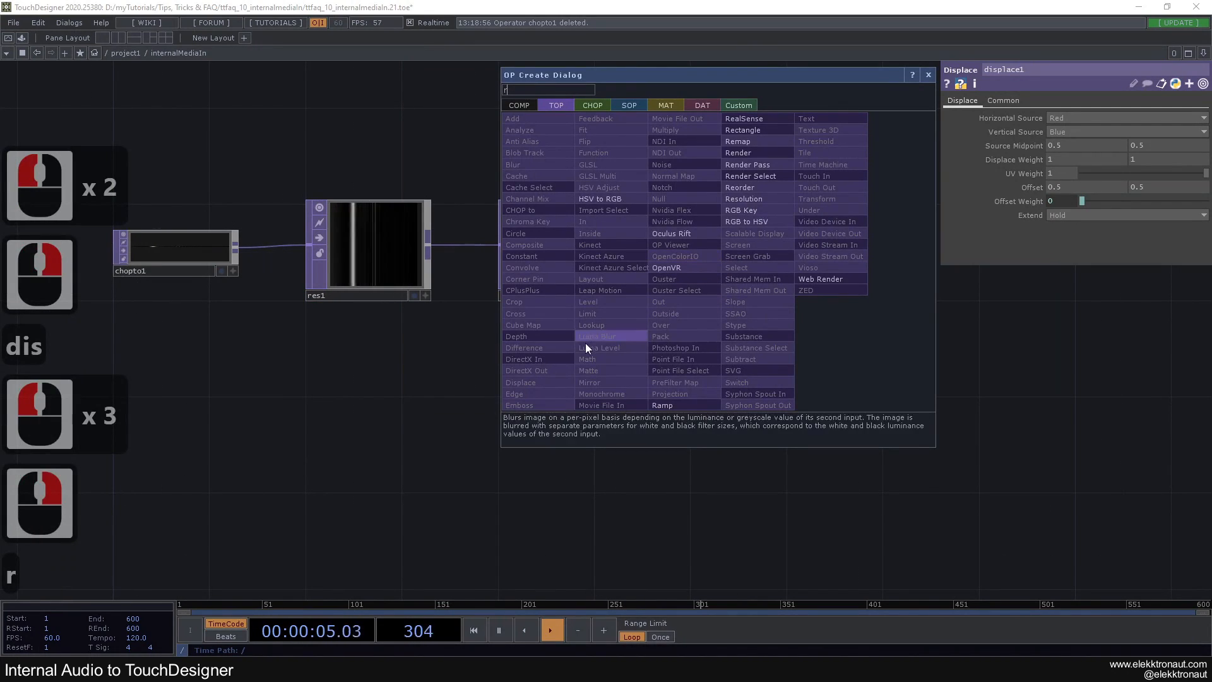
left_click(662, 404)
left_click(551, 402)
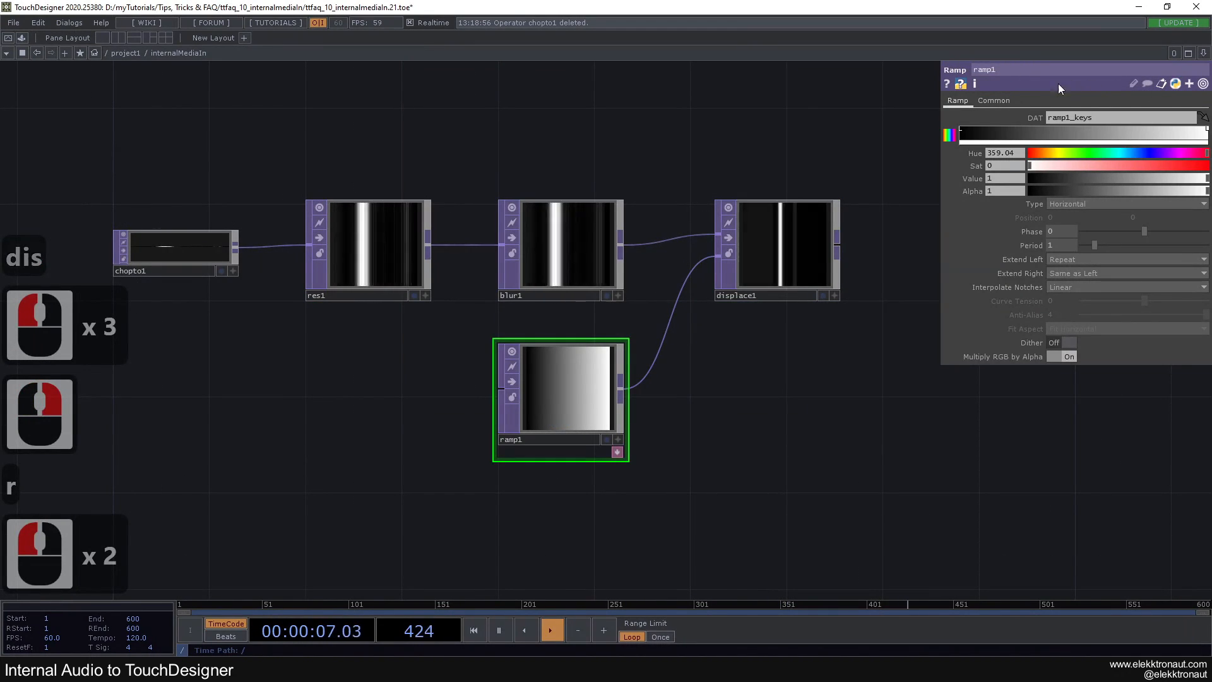
Set ramp1's type to Circular and its Extend Right to Hold
left_click(1066, 202)
left_click(1077, 256)
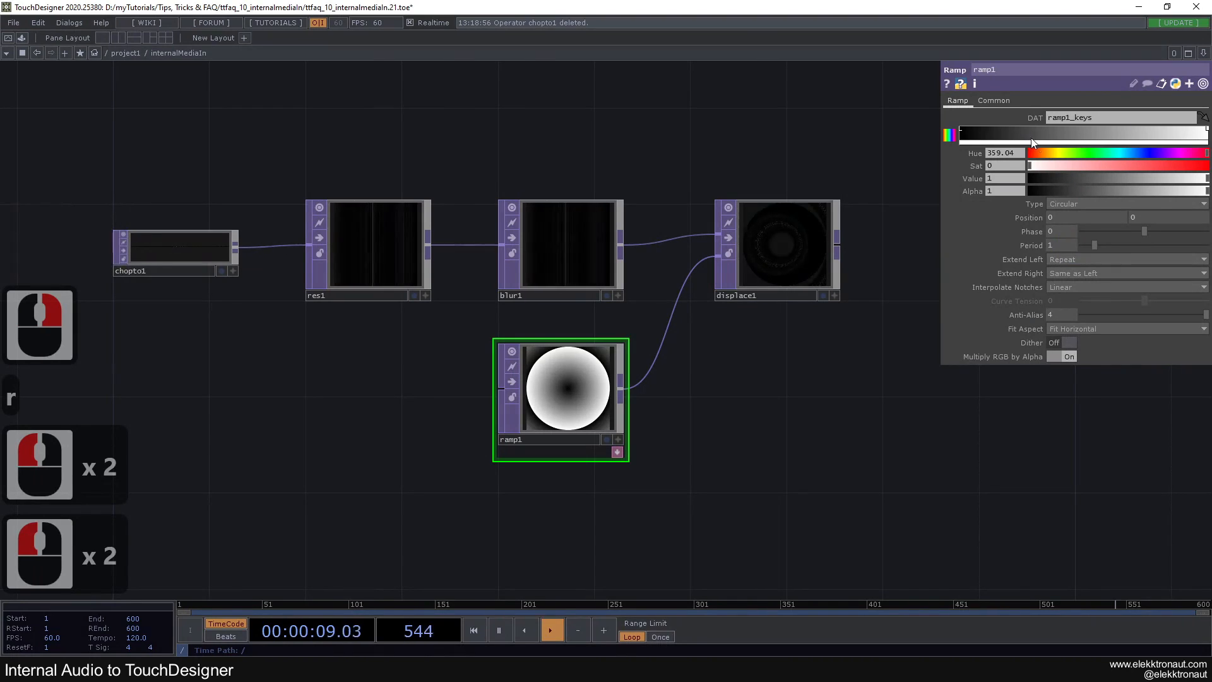
left_click(1069, 272)
left_click(1070, 293)
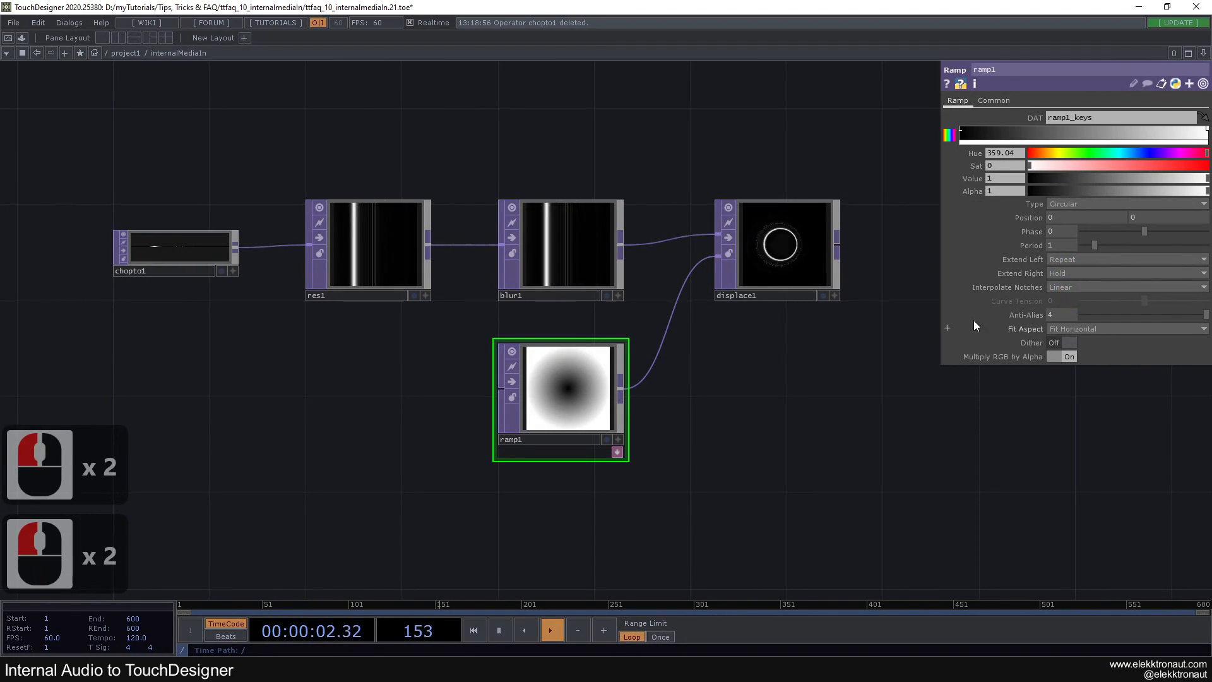
Set displace1's UV Weight to 0 and its Offset Weight to 1
left_click(790, 277)
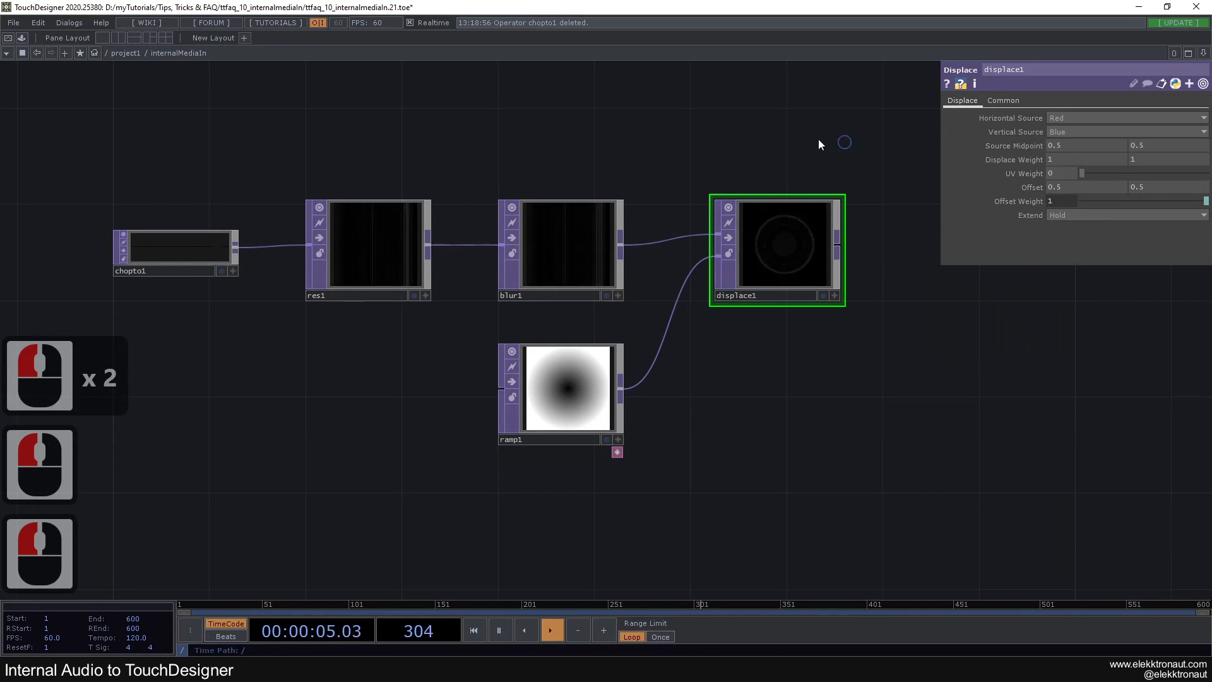
left_click_drag(836, 146, 565, 126)
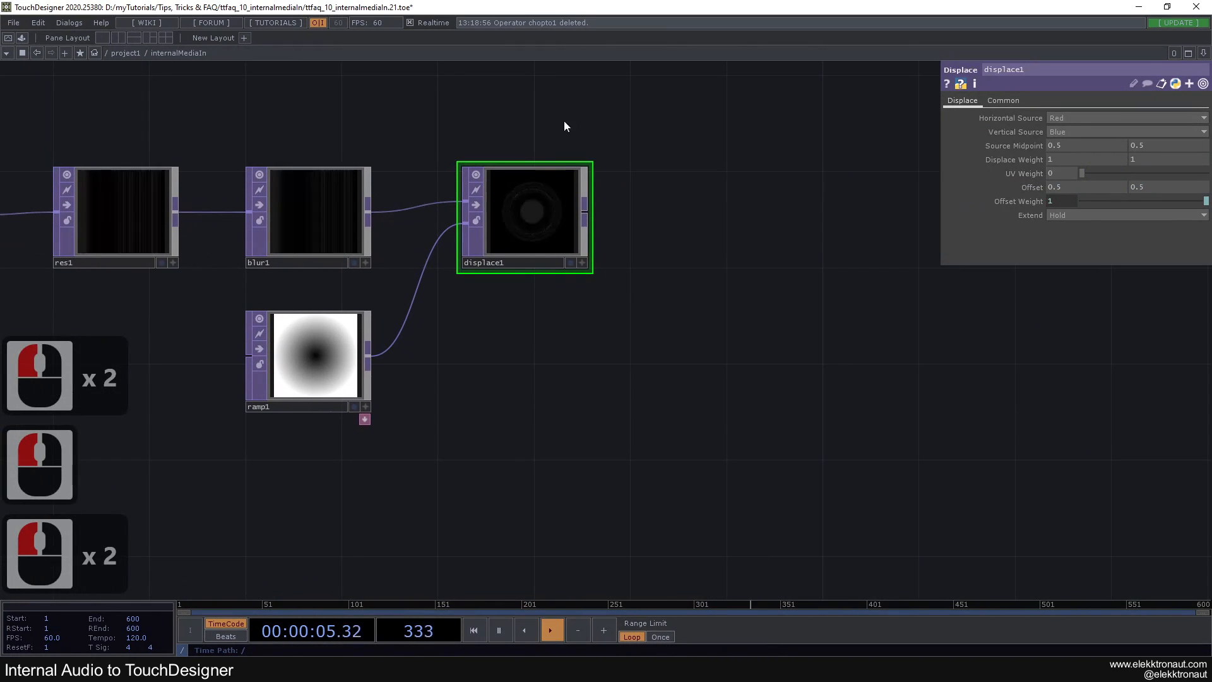
Set blur1's Filter Size to 10
left_click(316, 225)
left_click(1063, 173)
type("10")
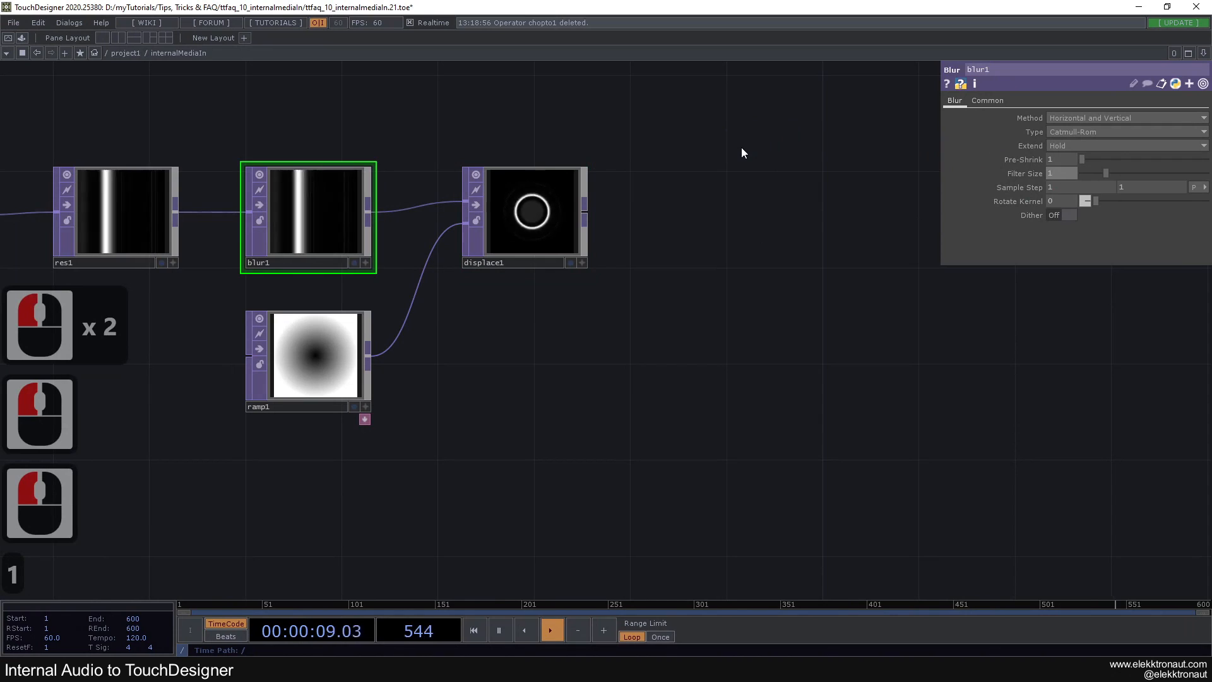
left_click(741, 146)
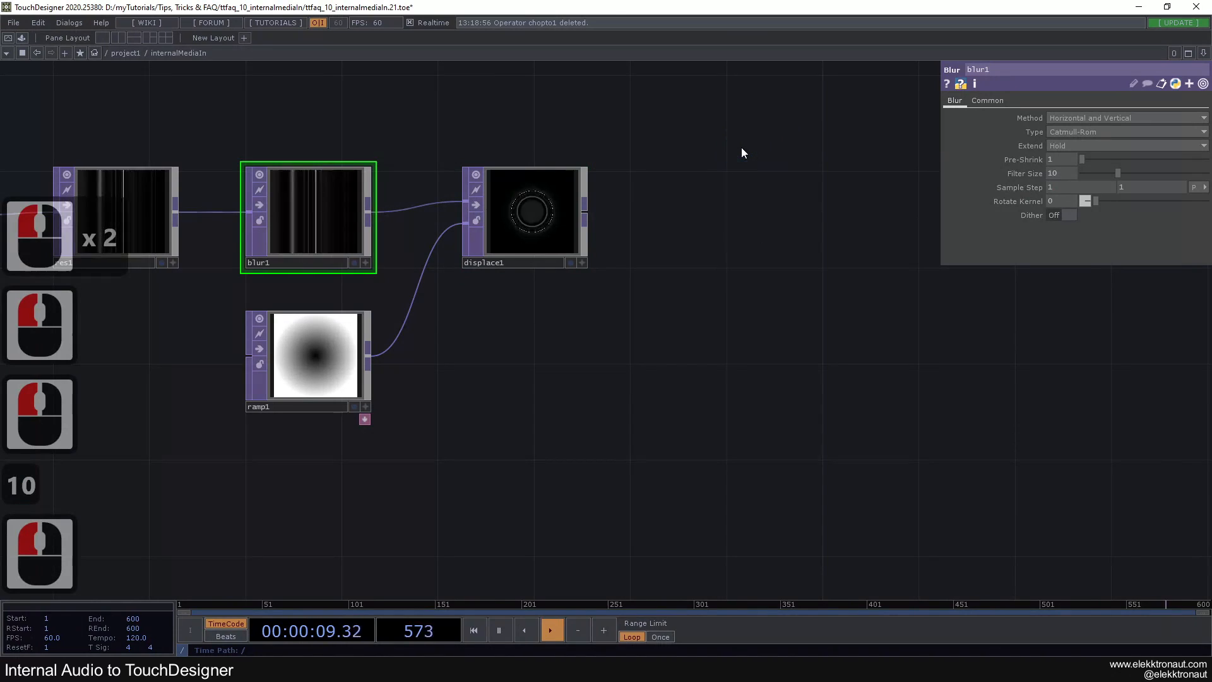
Add a Null TOP after displace1 and display its image in the network background
left_click(544, 218)
key("alt+n")
left_click(836, 226)
left_click(883, 263)
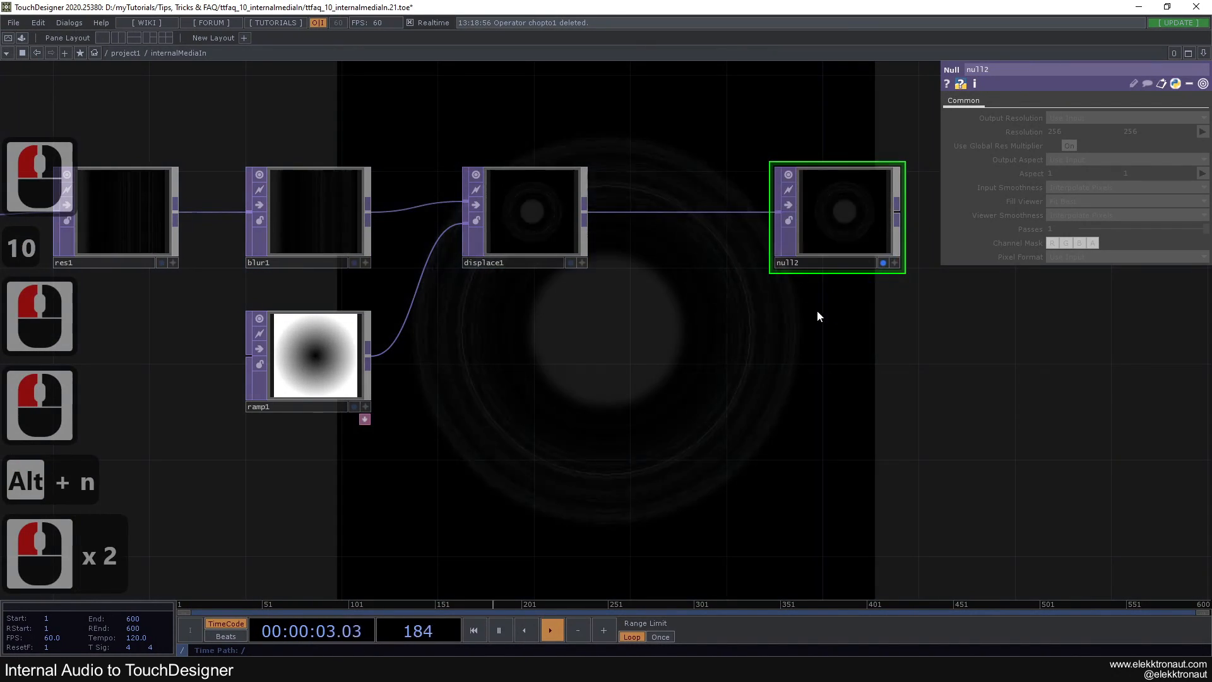
Add an Out TOP connected after null2, then space out the view around the two nodes
left_click_drag(832, 305, 505, 330)
right_click(570, 243)
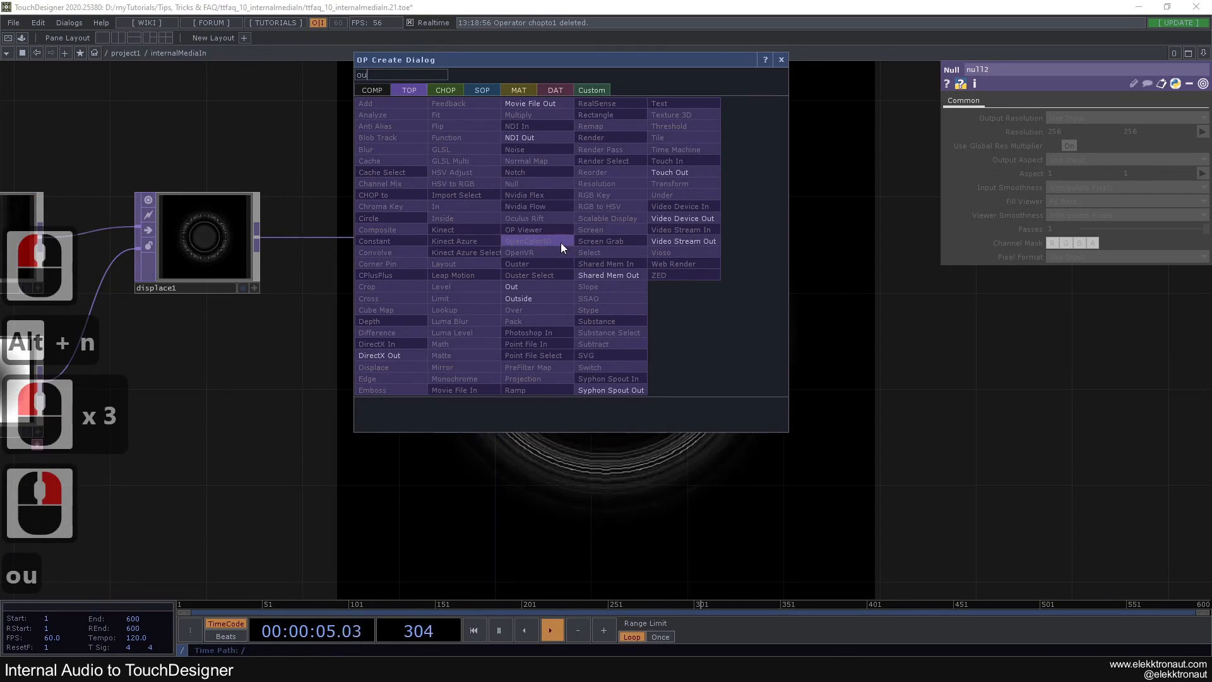
left_click(529, 282)
left_click(747, 250)
left_click_drag(634, 309, 675, 311)
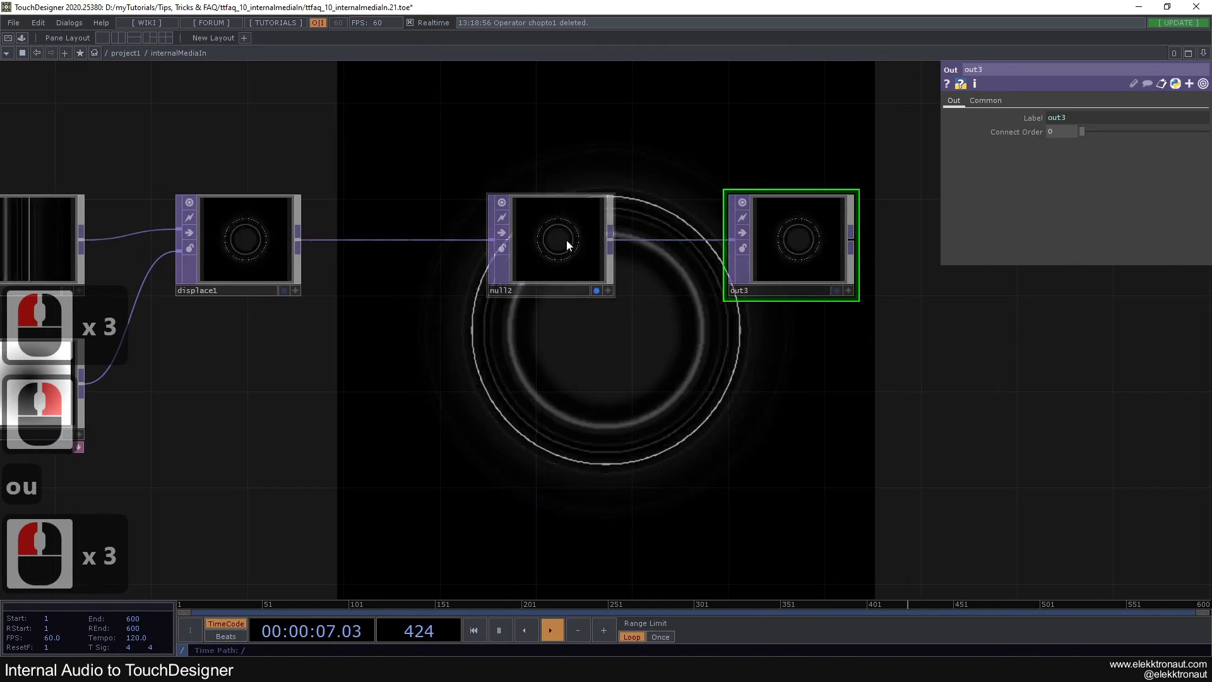
Rename the Null TOP between displace1 and out3 as bg
left_click(567, 241)
double_click(513, 293)
type("bg")
left_click(514, 335)
scroll(511, 347, "down", 1)
left_click_drag(512, 347, 812, 344)
scroll(811, 342, "down", 2)
left_click_drag(712, 367, 757, 368)
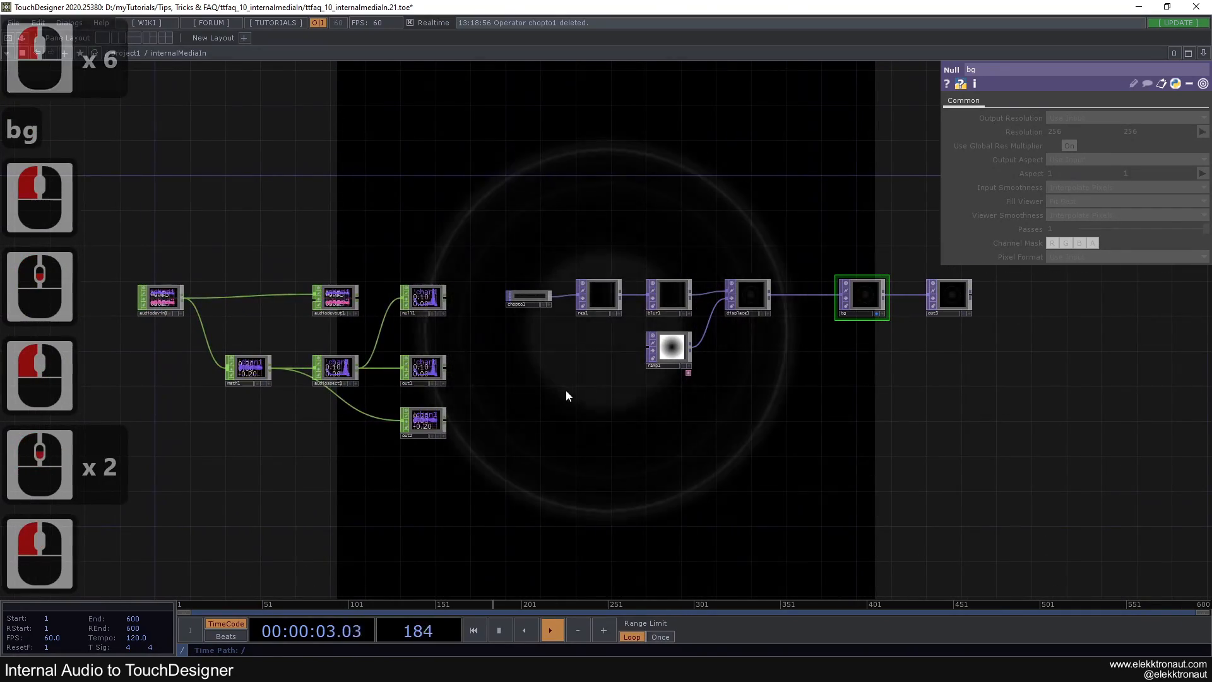
Set ramp1's Pixel Format to 32-bit float (RGBA), and return to its ramp parameters
left_click(673, 351)
left_click(993, 101)
left_click(1075, 215)
left_click(1075, 270)
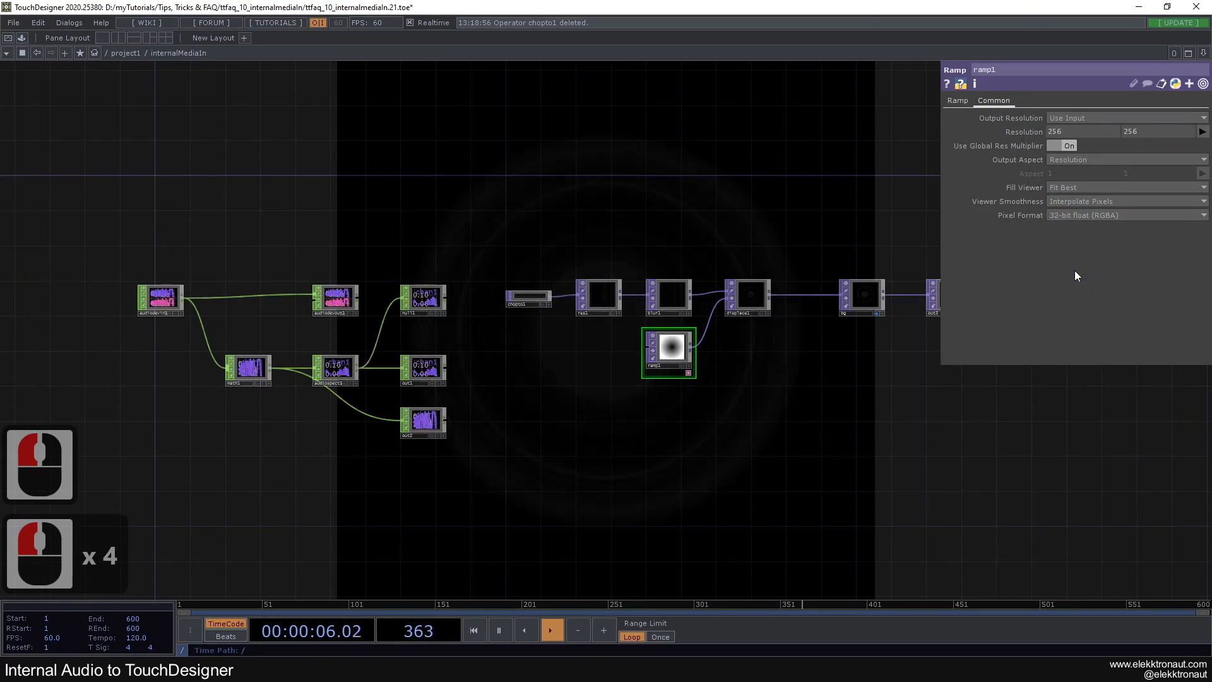
left_click(958, 101)
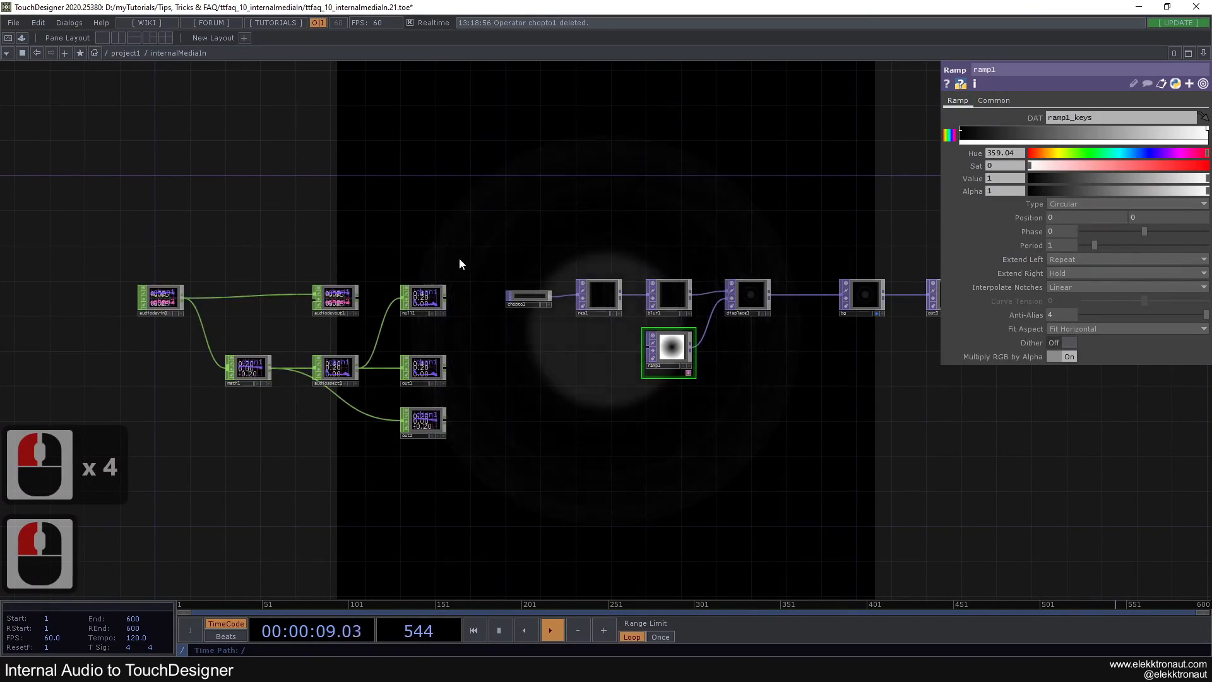
Return to the parent network, set internalMediaIn's Operator Viewer to ./bg and turn on its node viewer
left_click(489, 232)
scroll(521, 235, "down", 6)
scroll(523, 237, "down", 5)
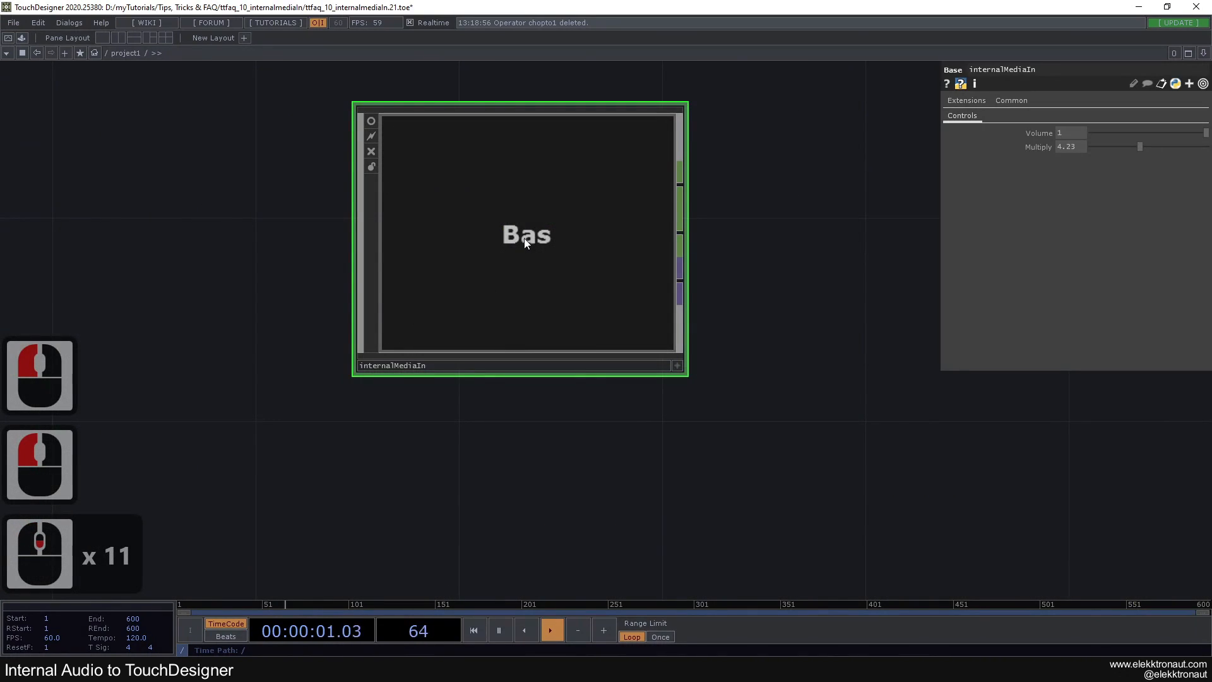
left_click(1015, 101)
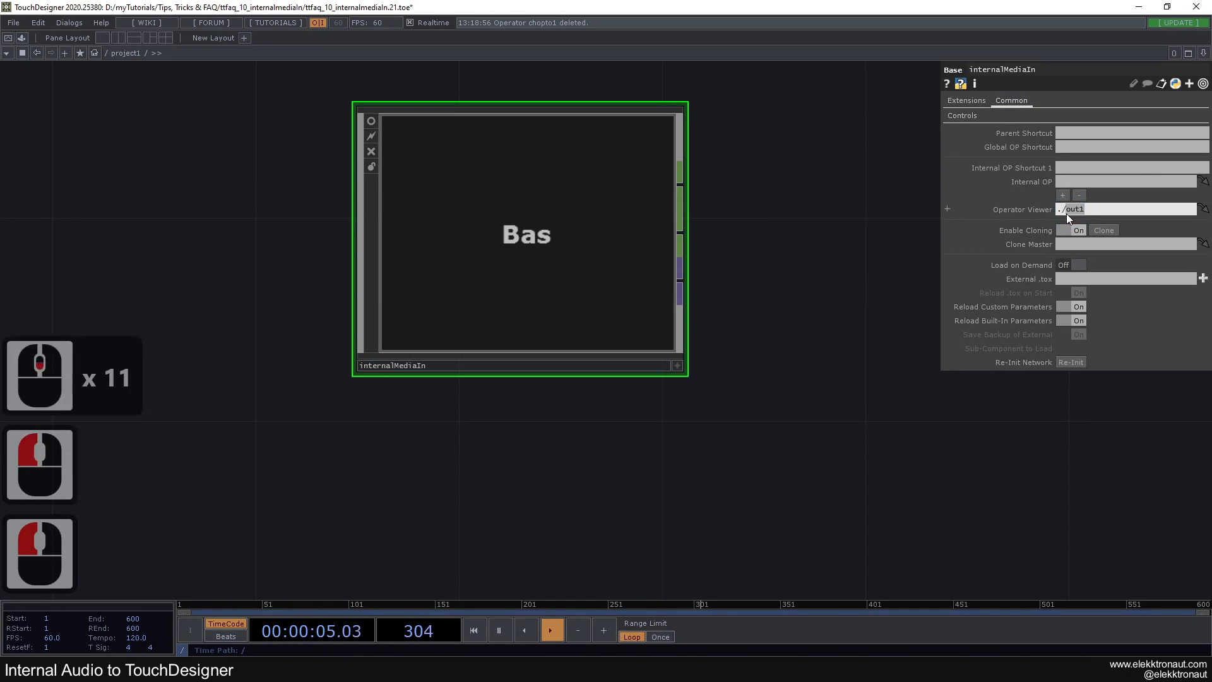
type("bg")
left_click(878, 193)
left_click(371, 121)
left_click_drag(284, 138, 351, 216)
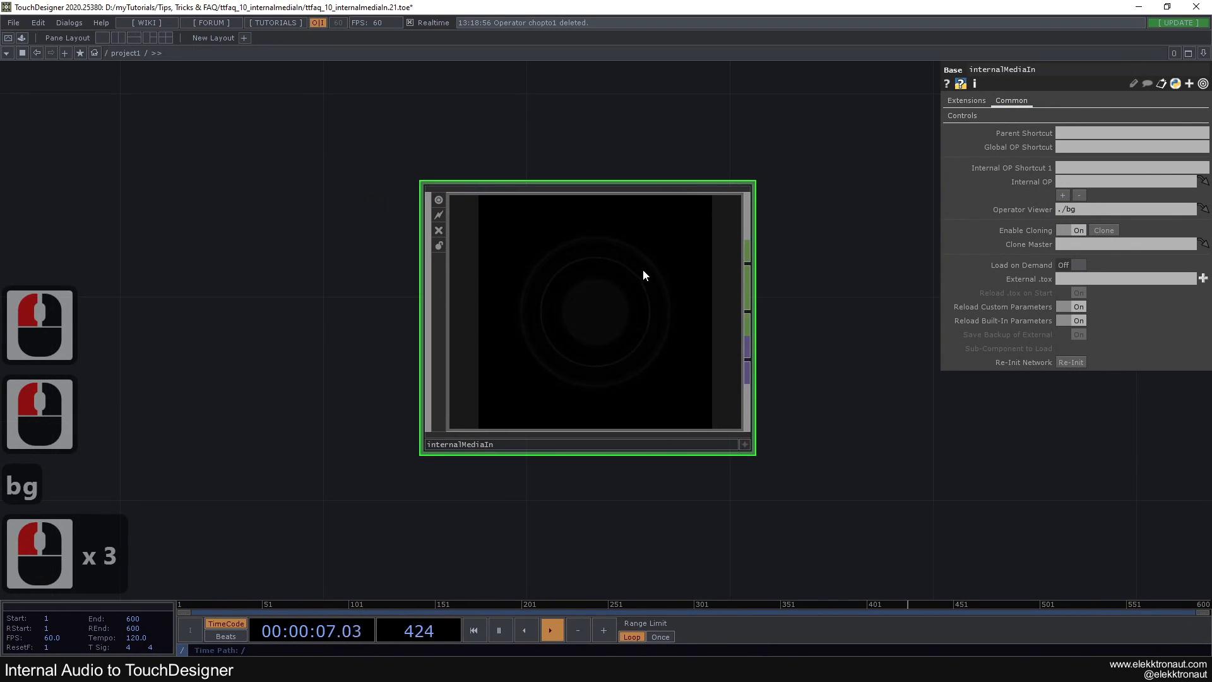
Vary internalMediaIn's Multiply control, and skip the YouTube track in the browser back to an earlier point
left_click(962, 116)
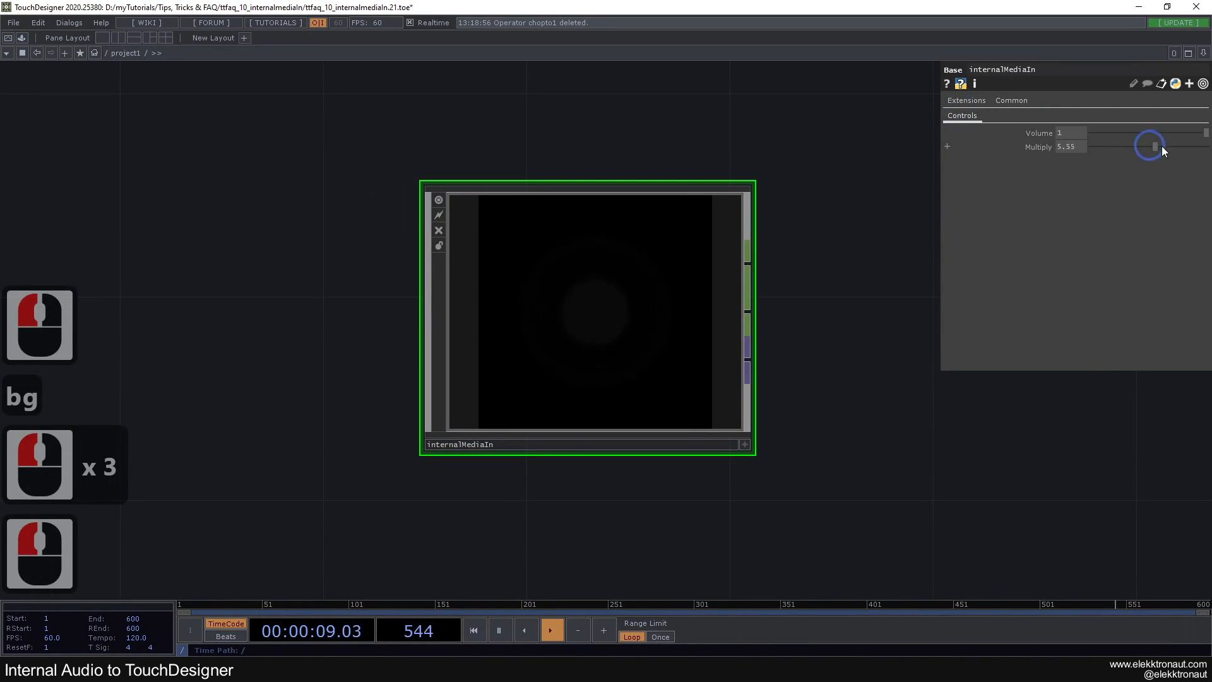
left_click_drag(1203, 153, 1131, 148)
left_click(361, 670)
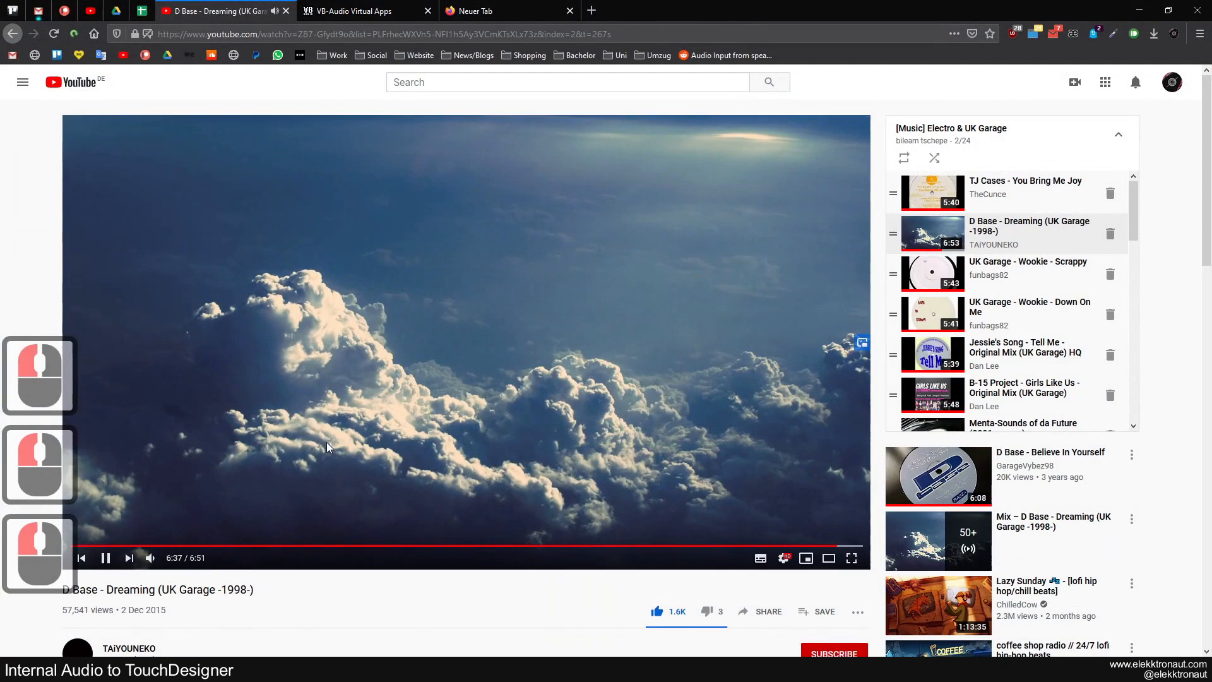
left_click(284, 547)
left_click(359, 669)
Set internalMediaIn's Multiply to 6.98 and inspect the circular visual in its node viewer
middle_click_drag(718, 360, 726, 351)
left_click_drag(1131, 147, 1076, 164)
scroll(814, 296, "down", 2)
left_click_drag(837, 296, 748, 283)
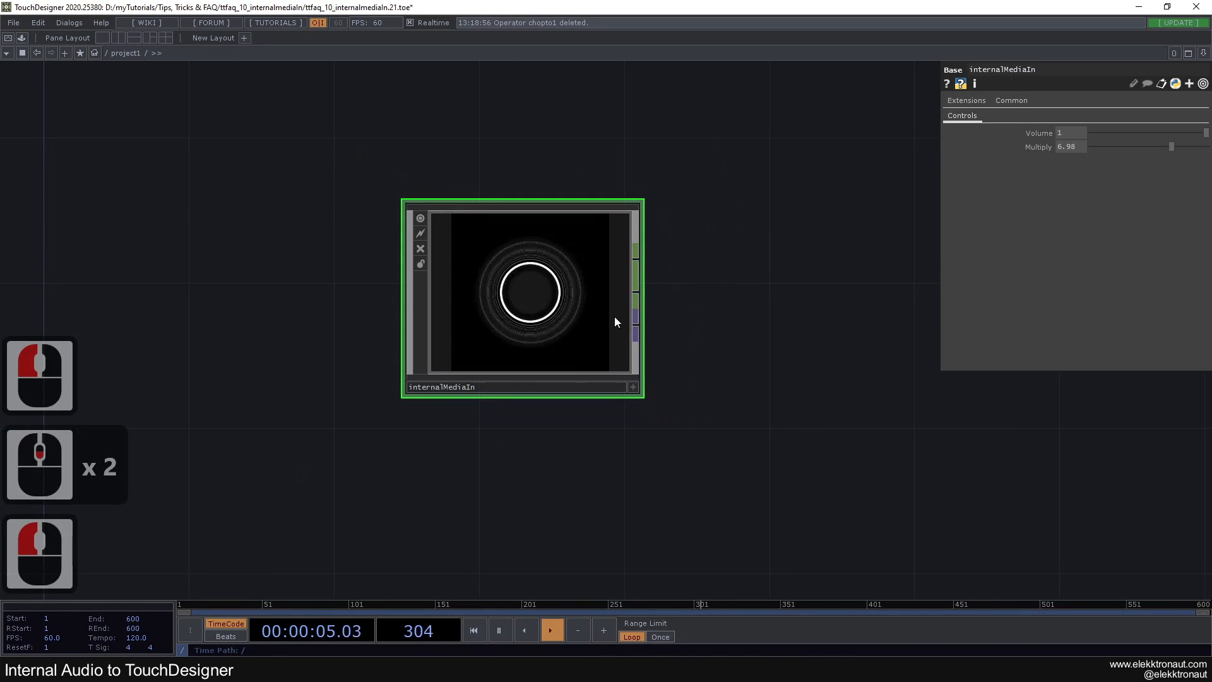
scroll(536, 259, "up", 3)
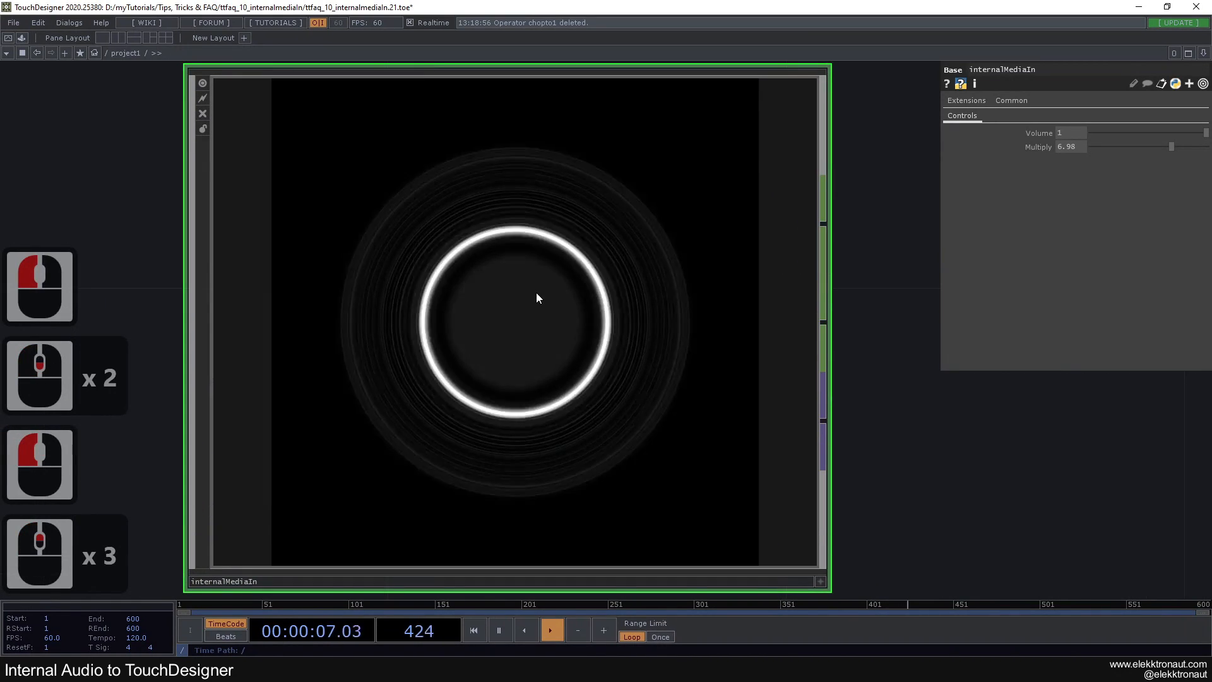
scroll(541, 289, "down", 3)
Attach one Null CHOP to internalMediaIn's spectrum output and another to its waveform output
right_click(647, 269)
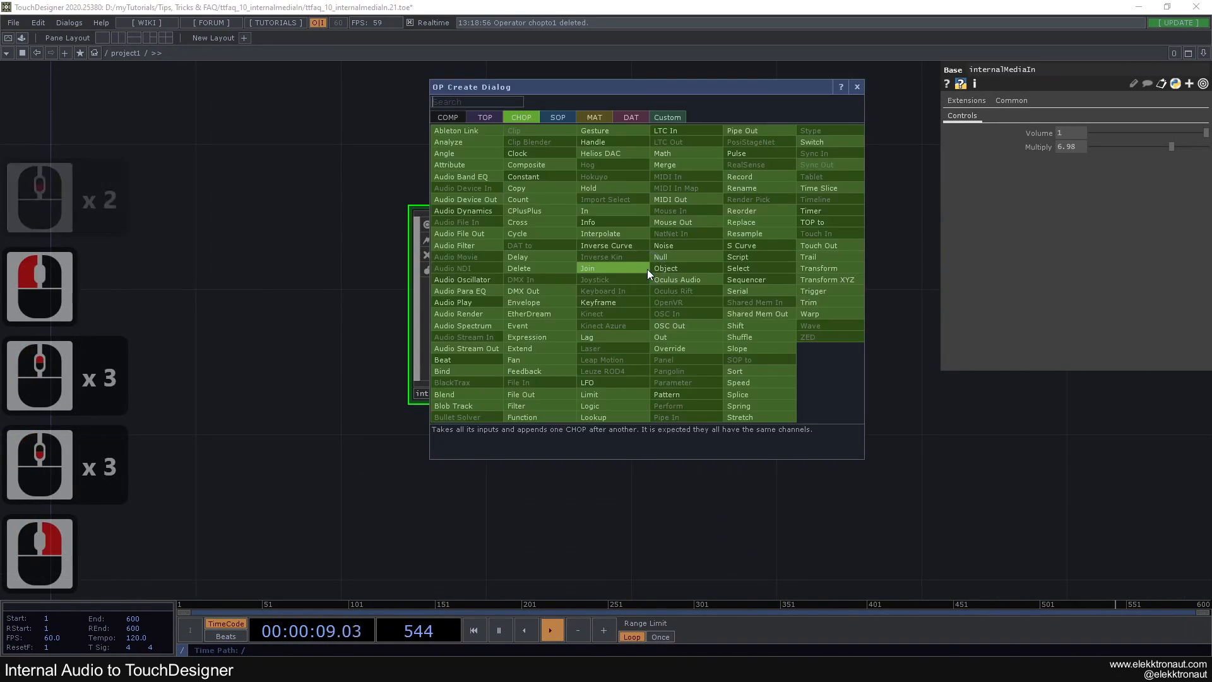
type("n")
left_click(820, 237)
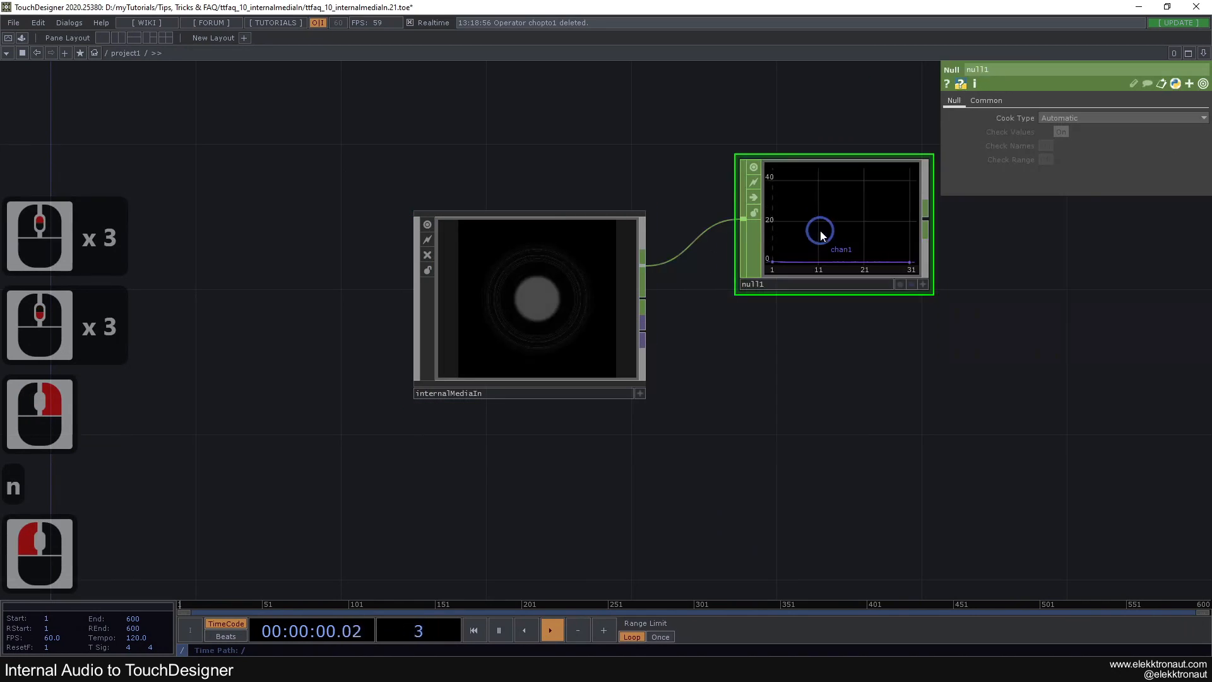
middle_click(643, 301)
type("n")
key("Return")
left_click(851, 369)
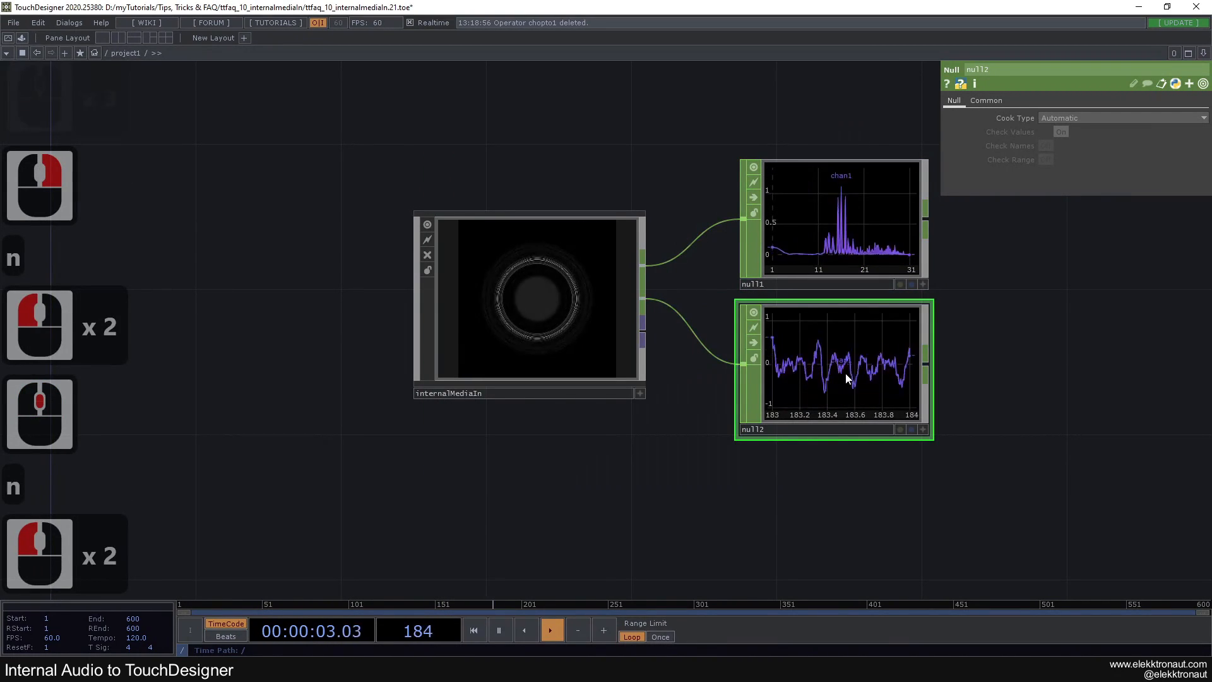
Delete the two Null CHOPs attached to internalMediaIn
left_click(870, 372)
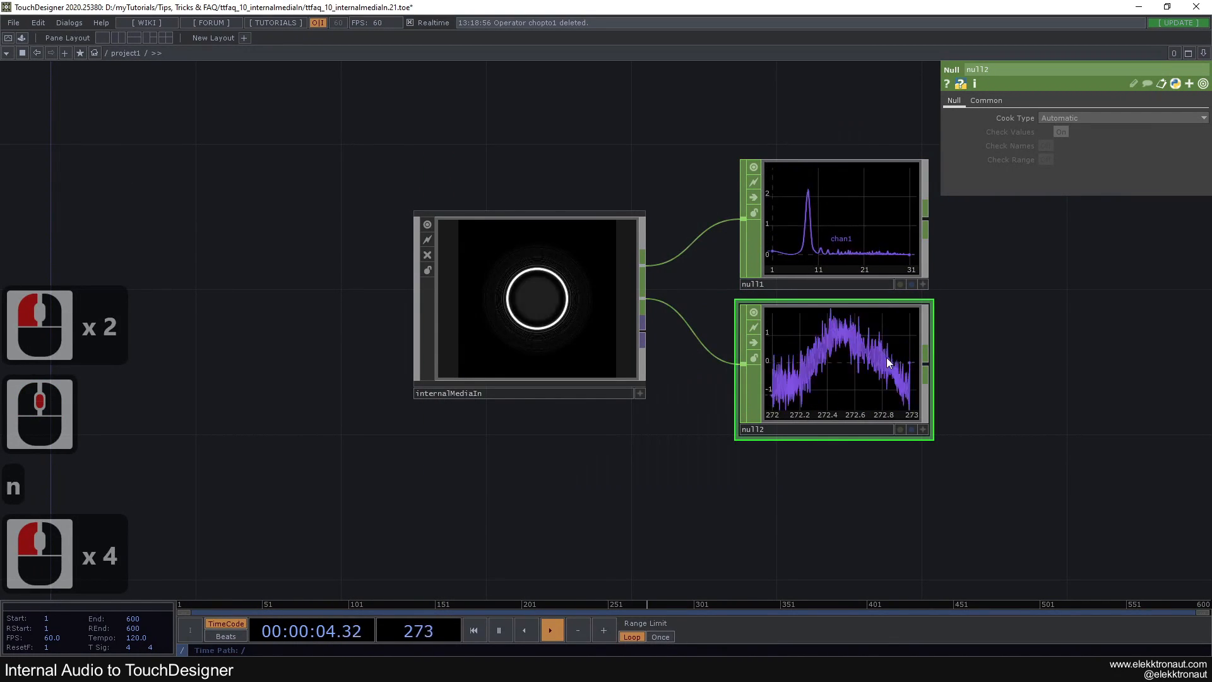
key("Delete")
left_click(821, 180)
key("Delete")
Enter the internalMediaIn component and look over its operator network
scroll(528, 292, "up", 9)
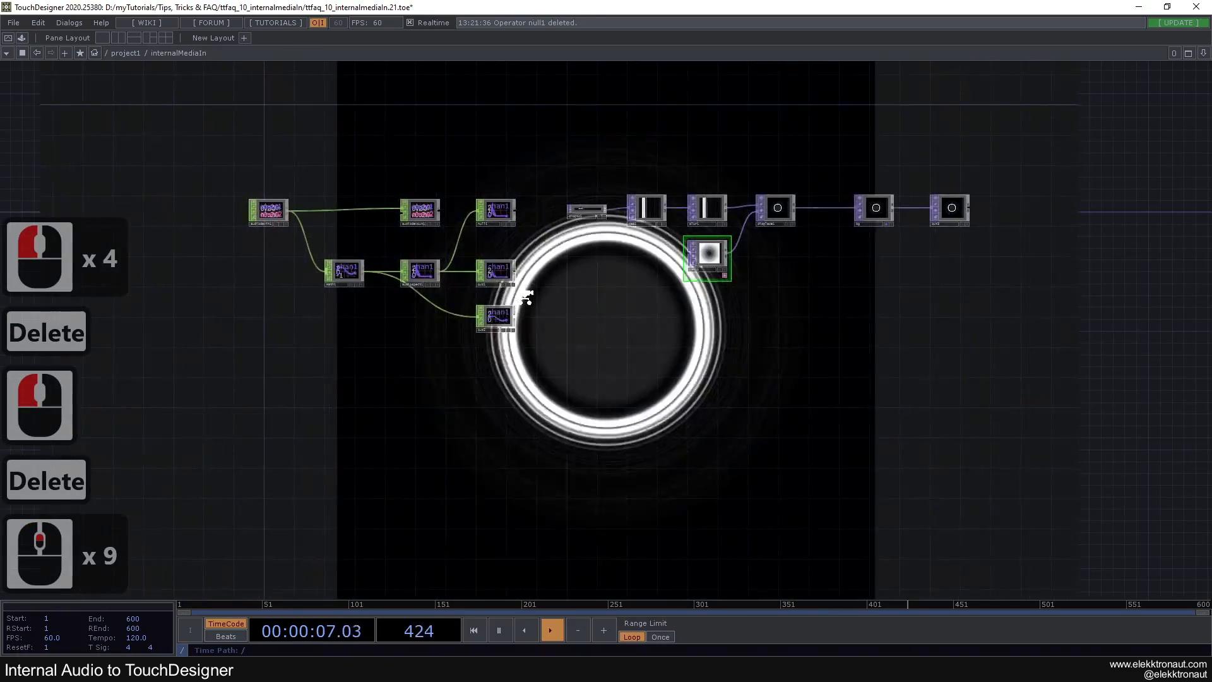
left_click(513, 188)
left_click_drag(457, 187, 558, 207)
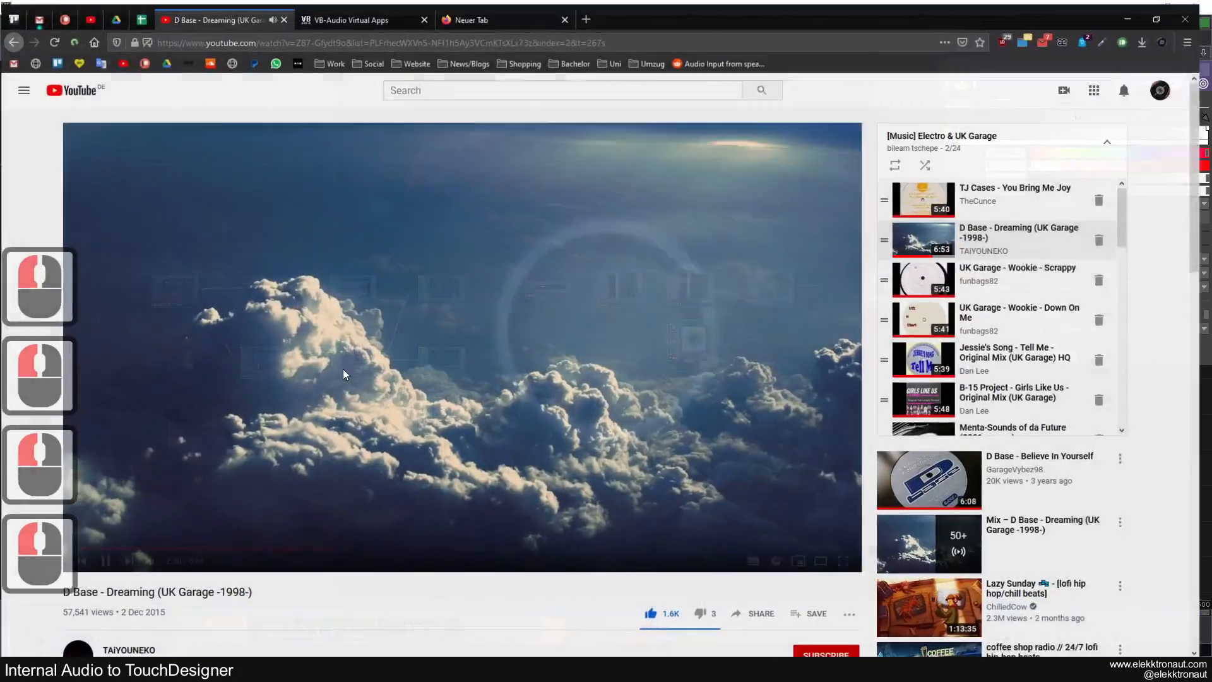
left_click(343, 368)
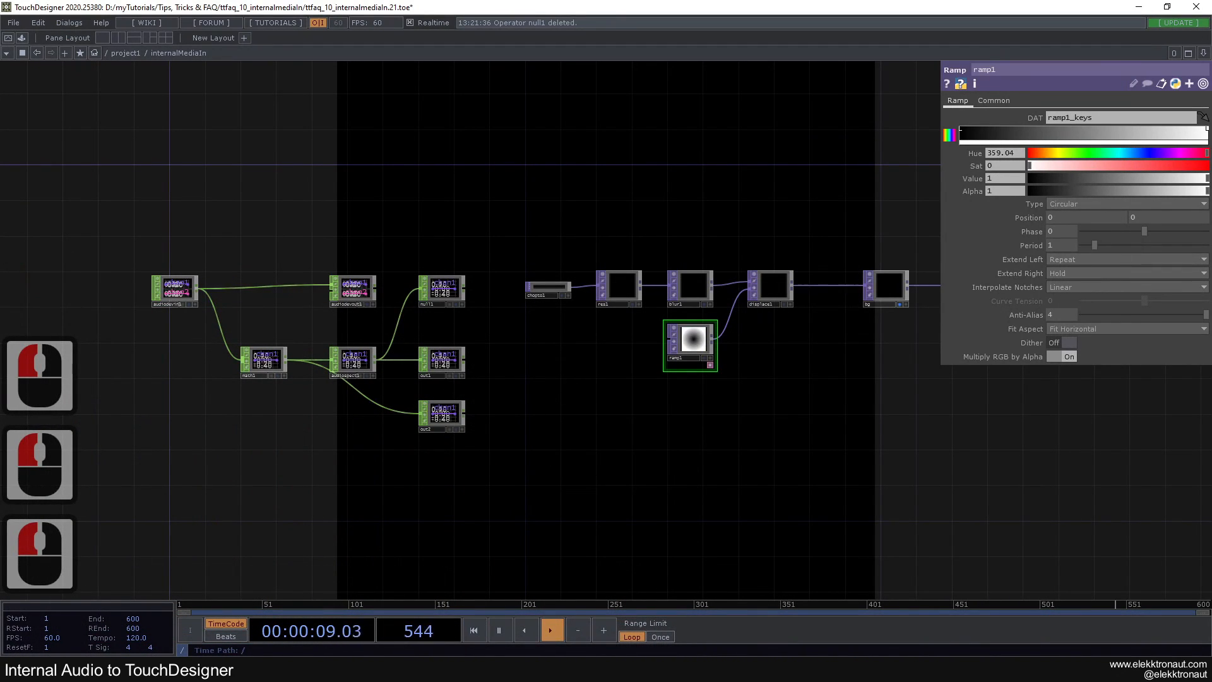
Switch to the Windows Sound settings and review the selected output and input devices and the available output options
left_click(475, 670)
left_click(797, 229)
left_click(645, 228)
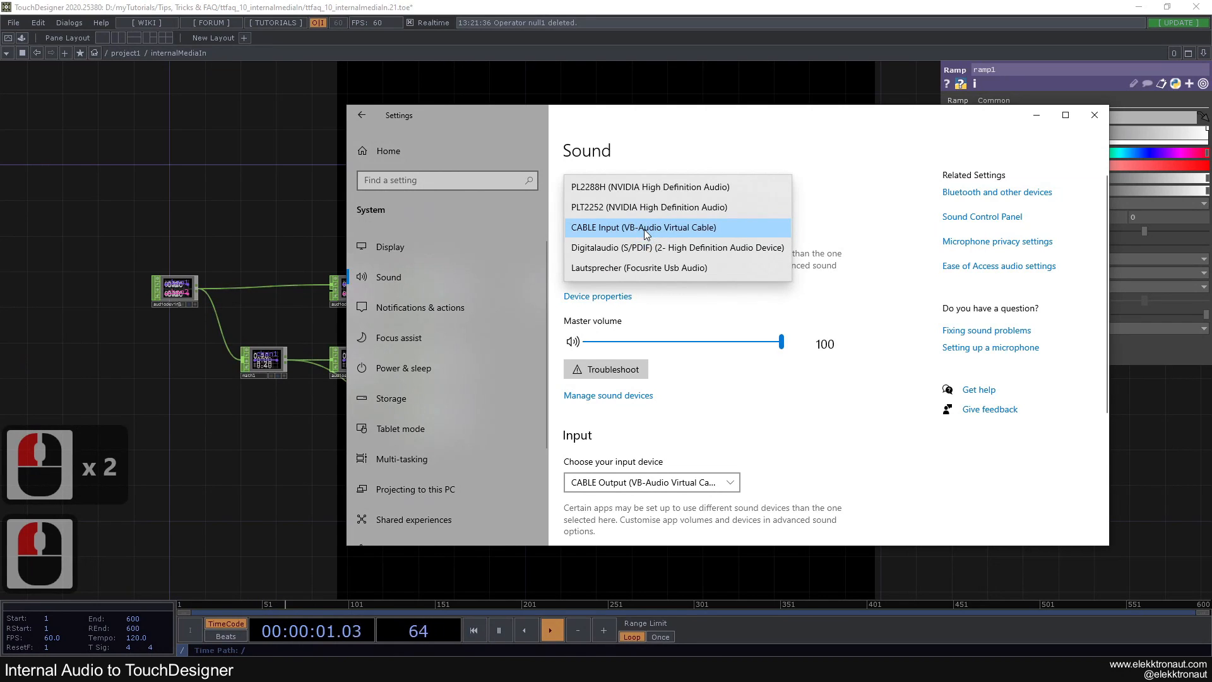
left_click(725, 503)
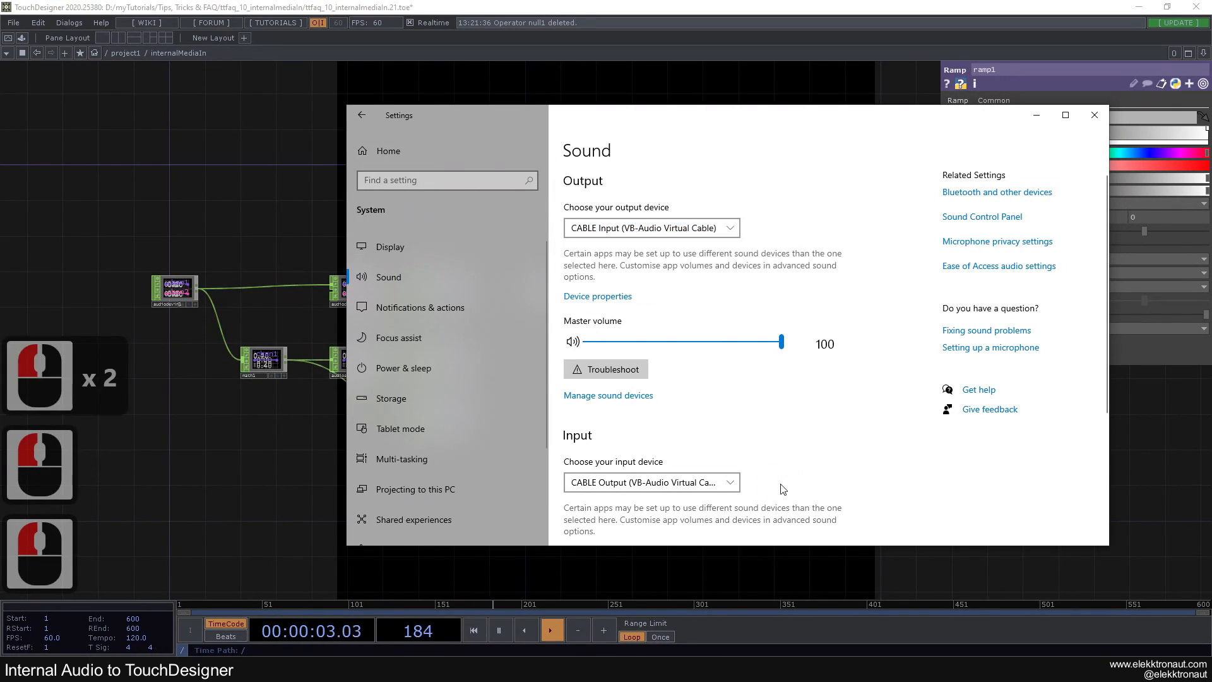
left_click_drag(653, 125, 664, 128)
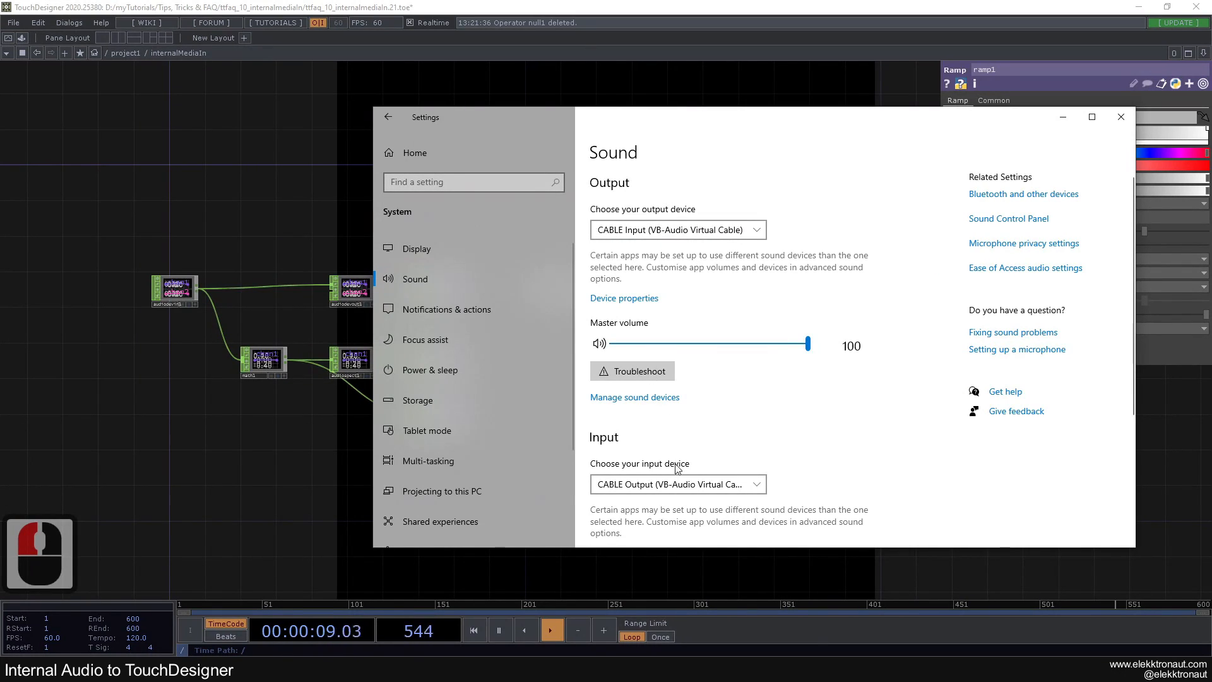
left_click(688, 239)
left_click(889, 215)
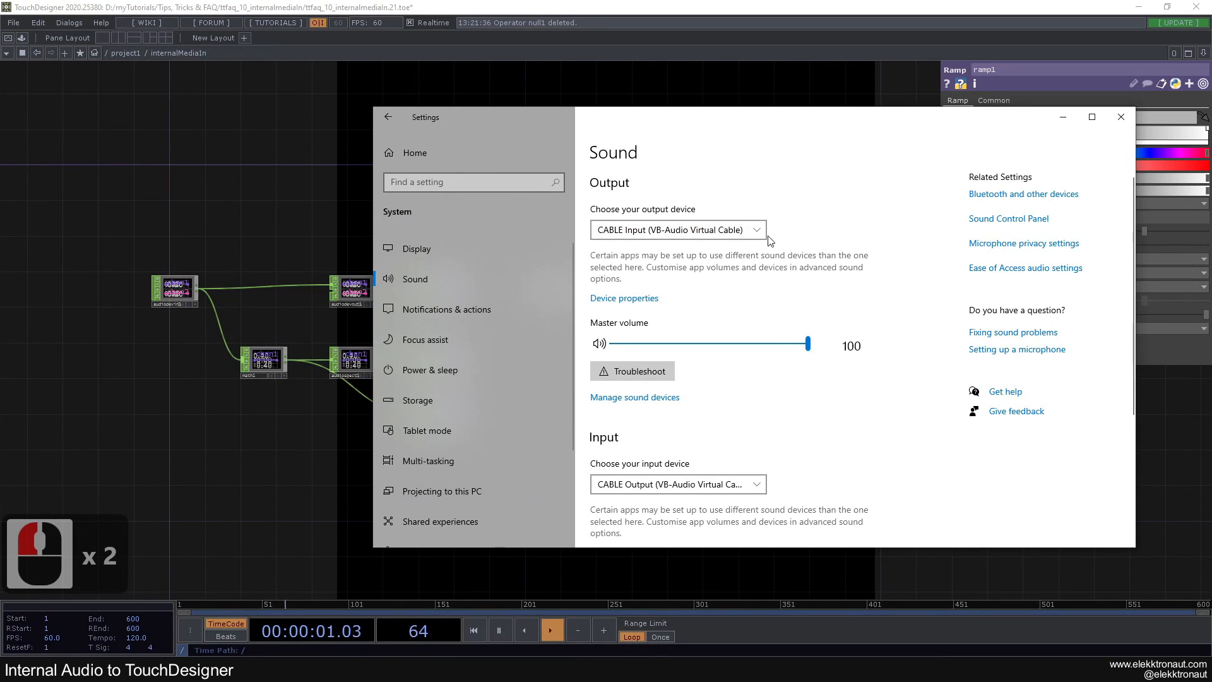
left_click(736, 231)
left_click(853, 237)
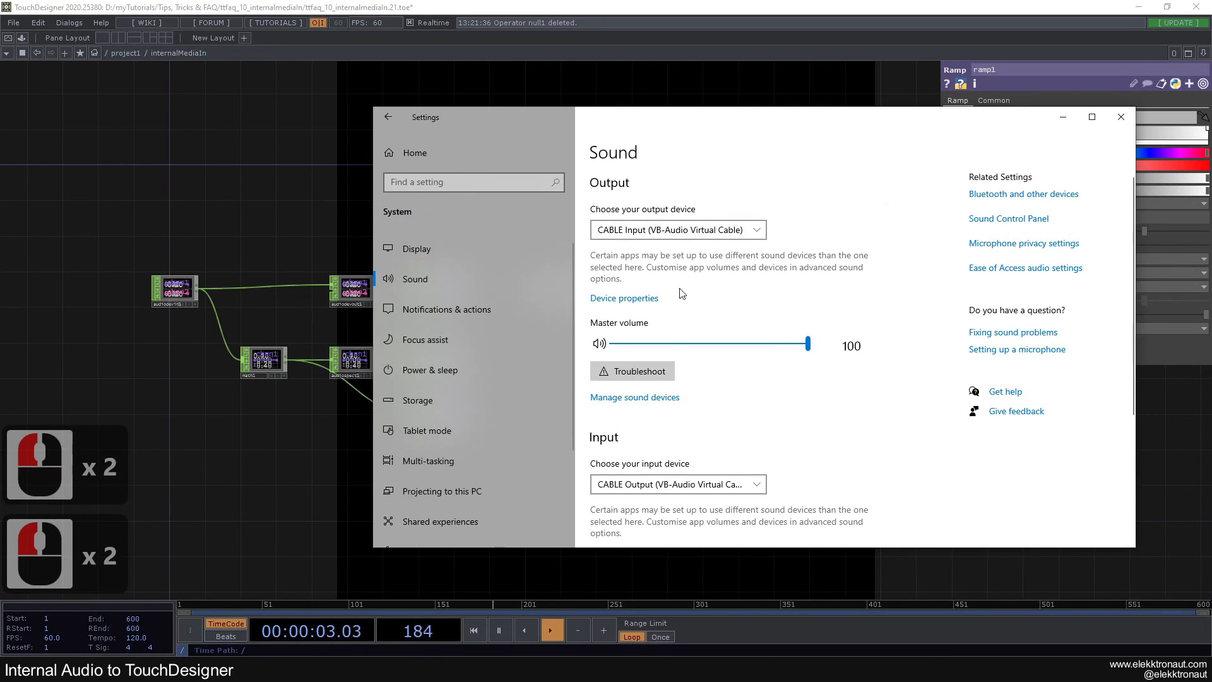
Go back to the TouchDesigner network, reopen the Windows Sound settings and open the Sound Control Panel
left_click(165, 181)
left_click_drag(295, 197, 368, 213)
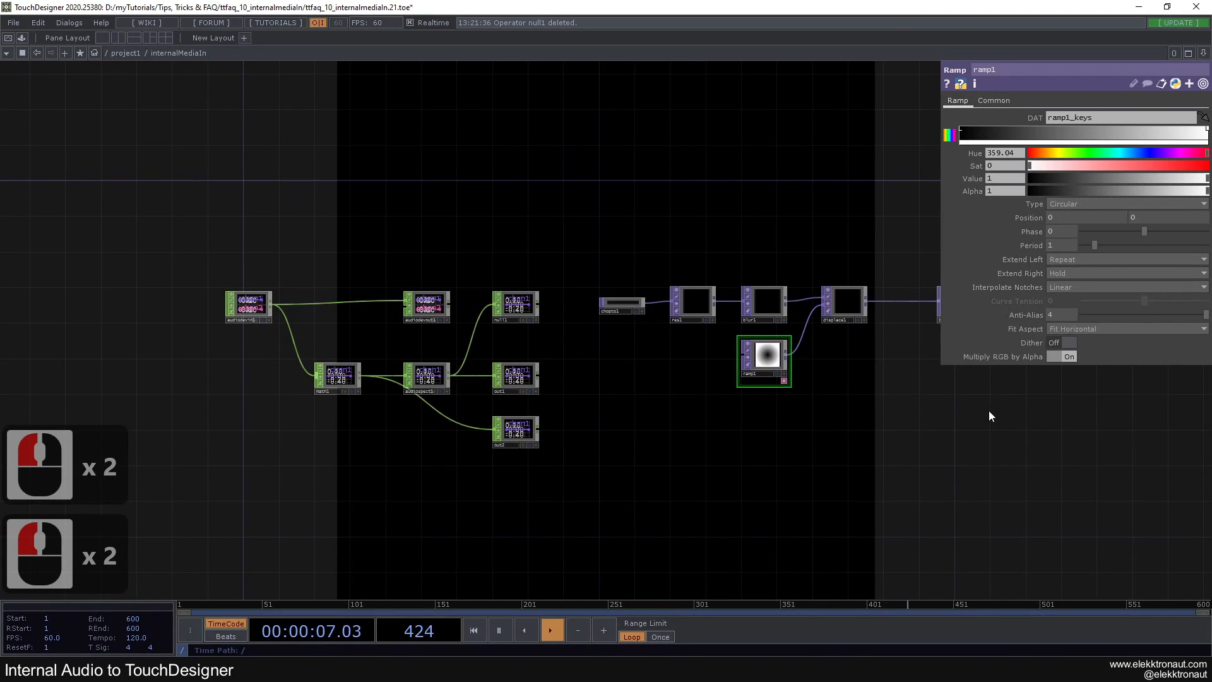
right_click(1127, 670)
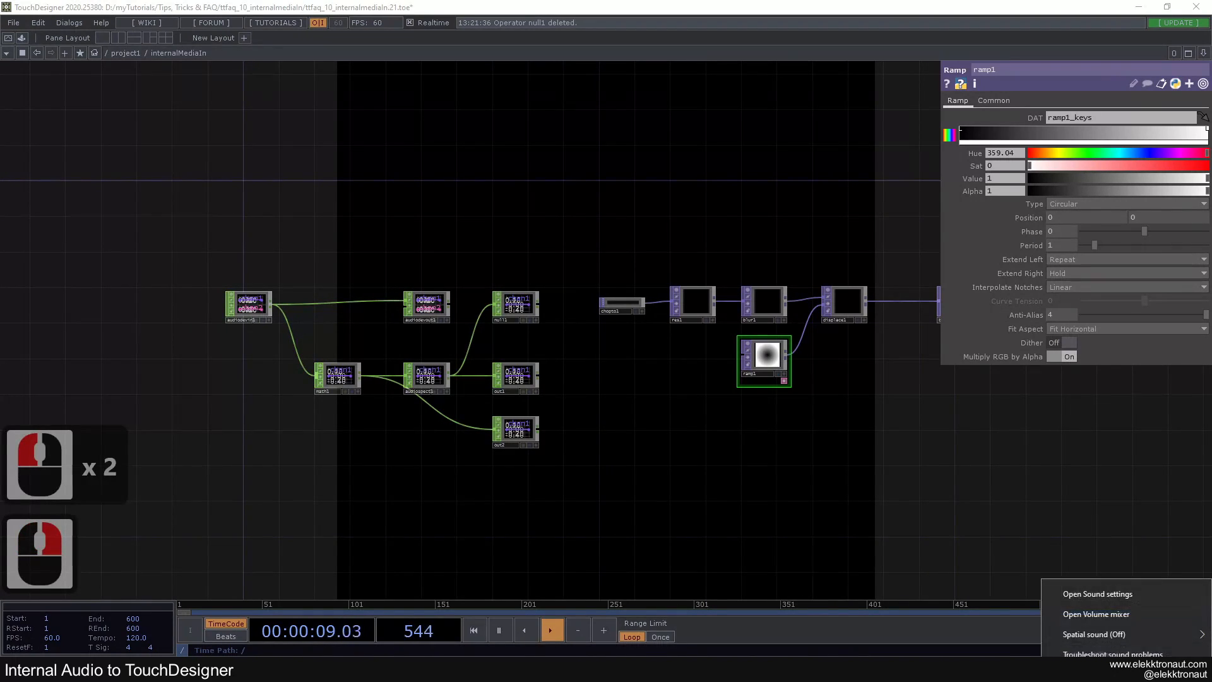
left_click(1106, 597)
left_click(1008, 225)
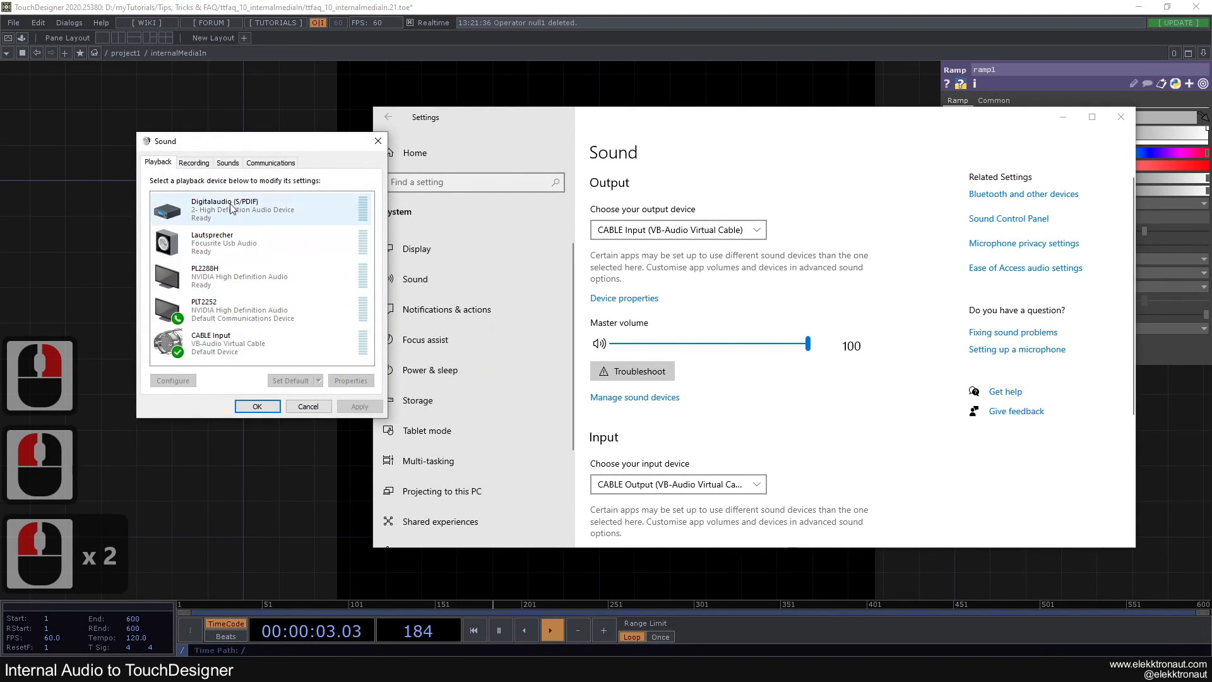
Examine the recording devices and the option to show disabled devices, and cancel the Sound dialog
left_click(201, 164)
right_click(234, 319)
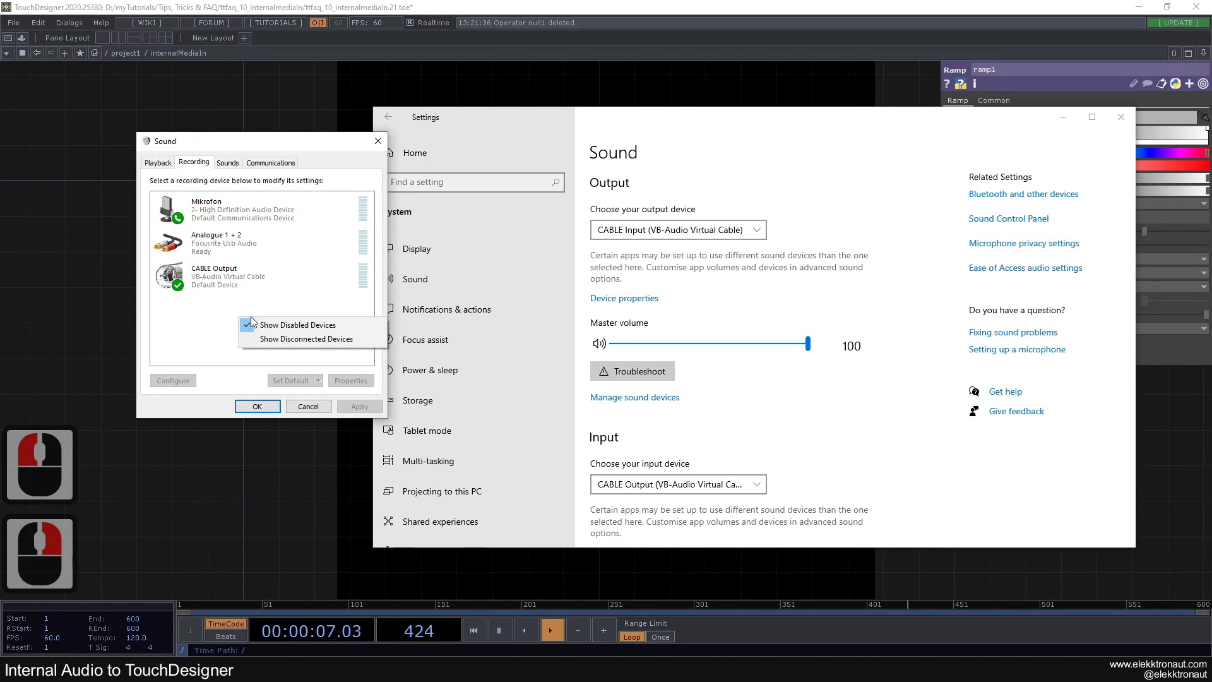
left_click(272, 312)
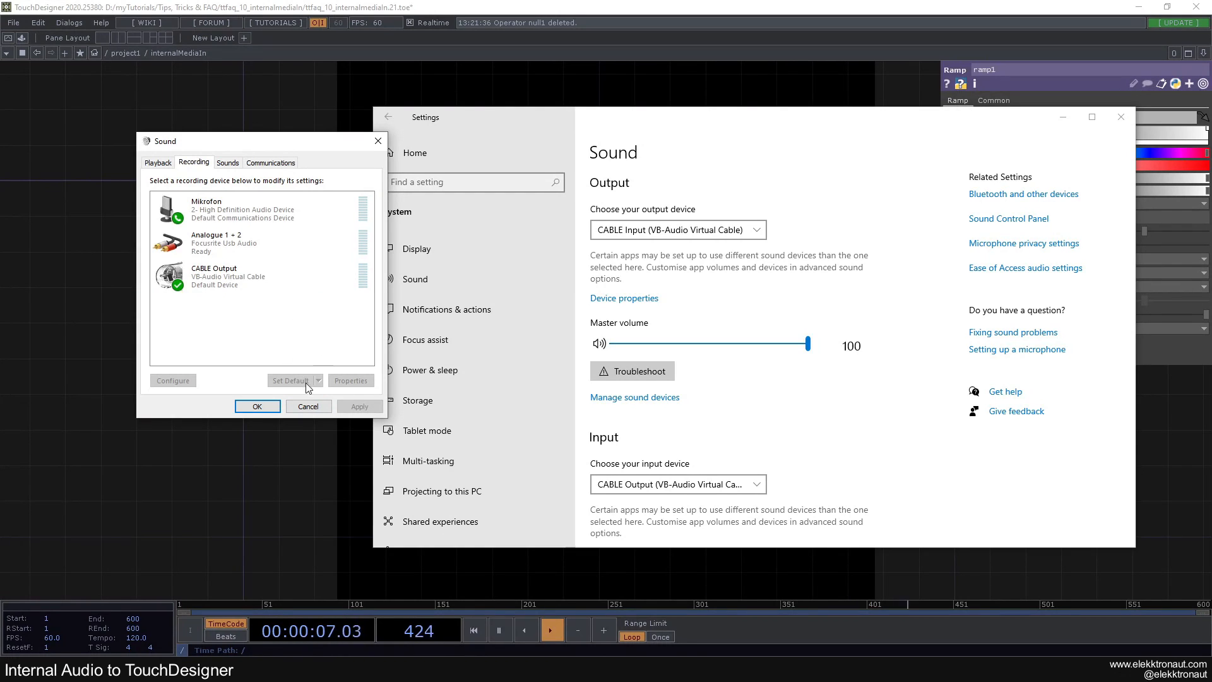
left_click(292, 341)
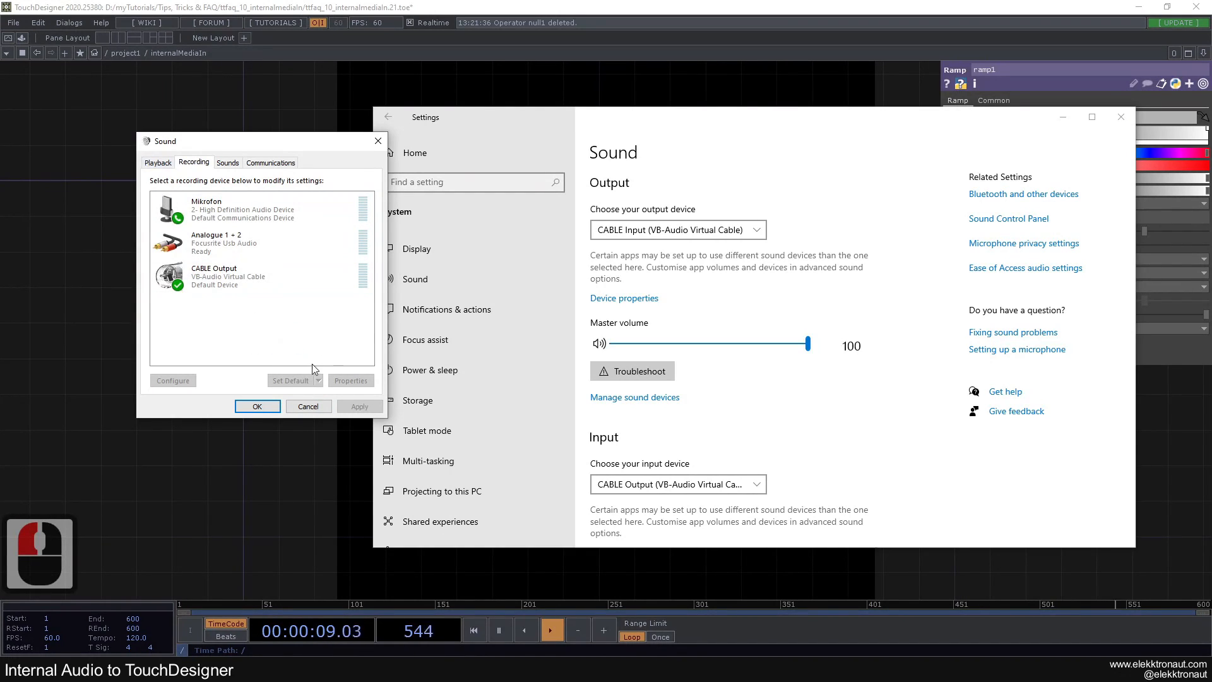
left_click(308, 406)
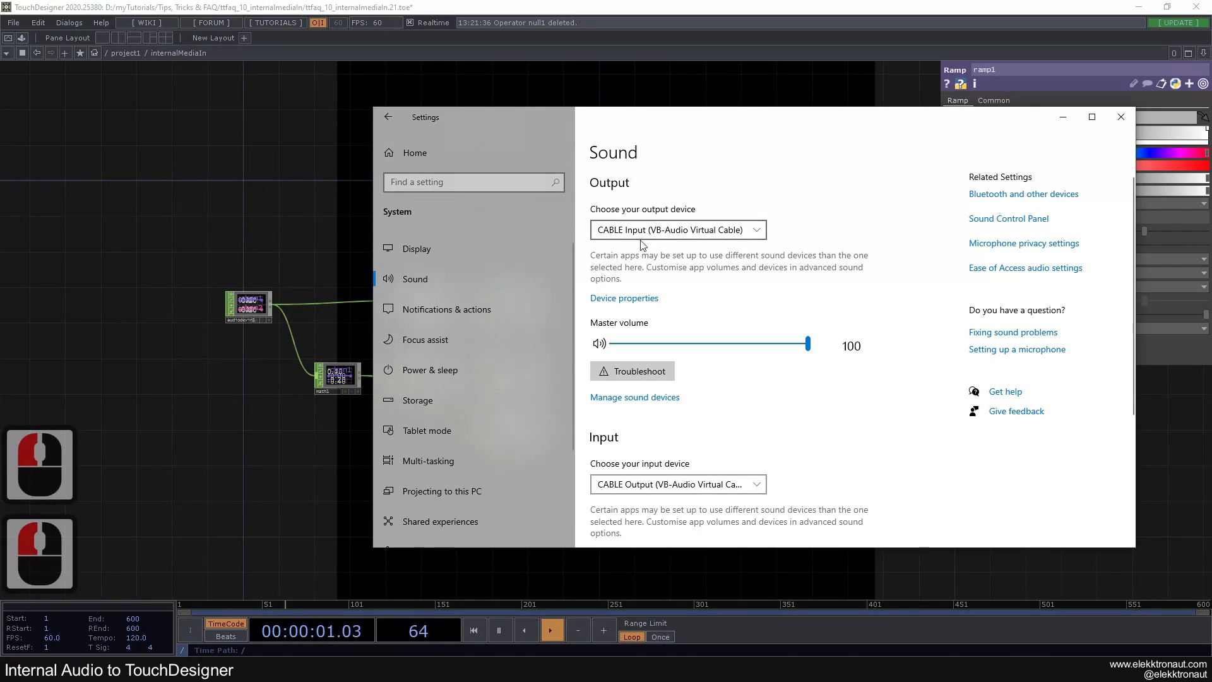
Move the Windows Settings window aside and return to the internalMediaIn network in TouchDesigner
left_click_drag(657, 134, 794, 136)
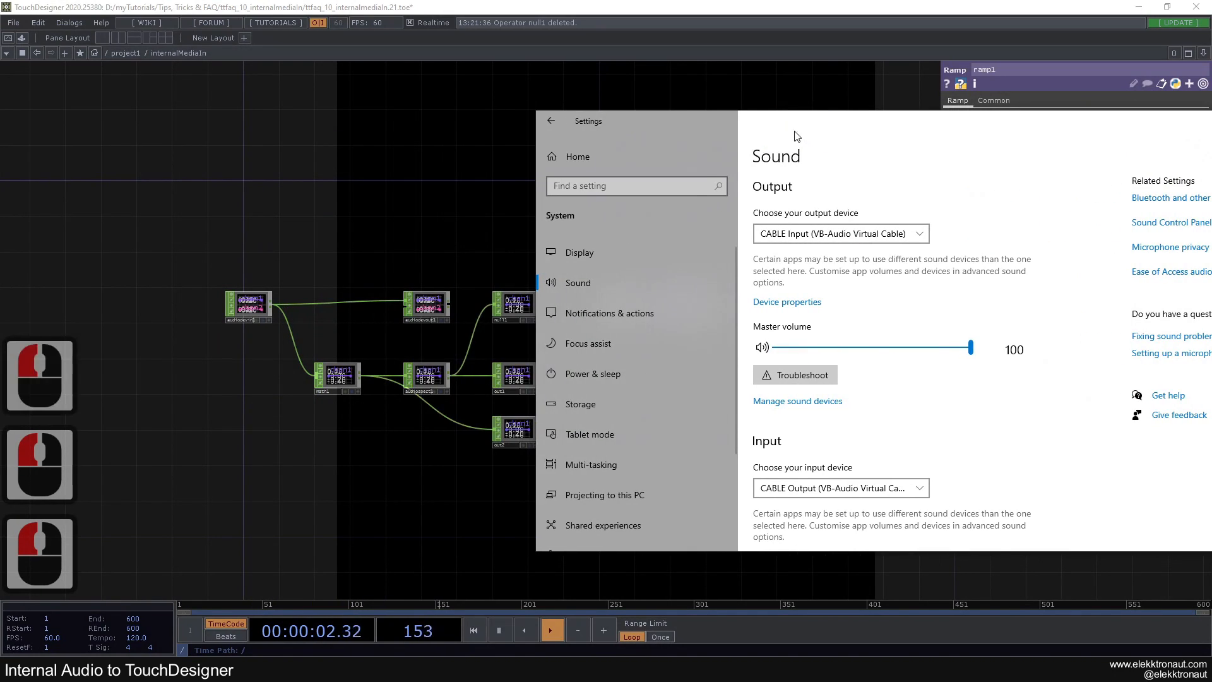
left_click(440, 211)
left_click_drag(534, 244, 501, 231)
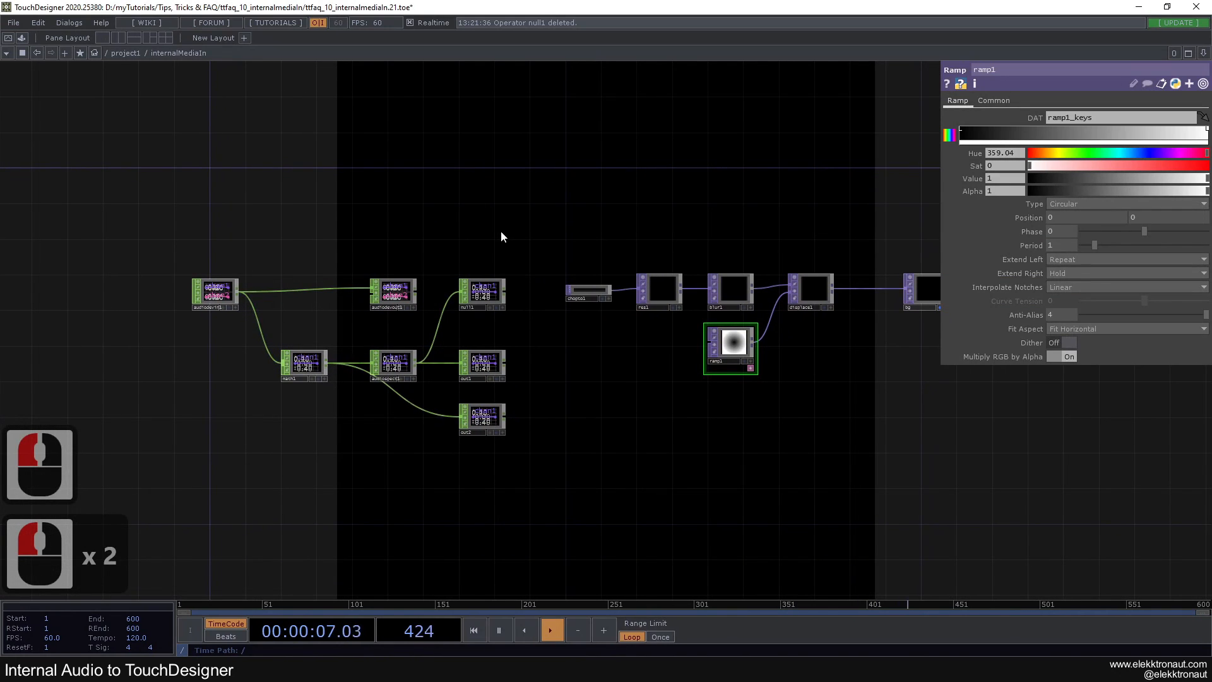